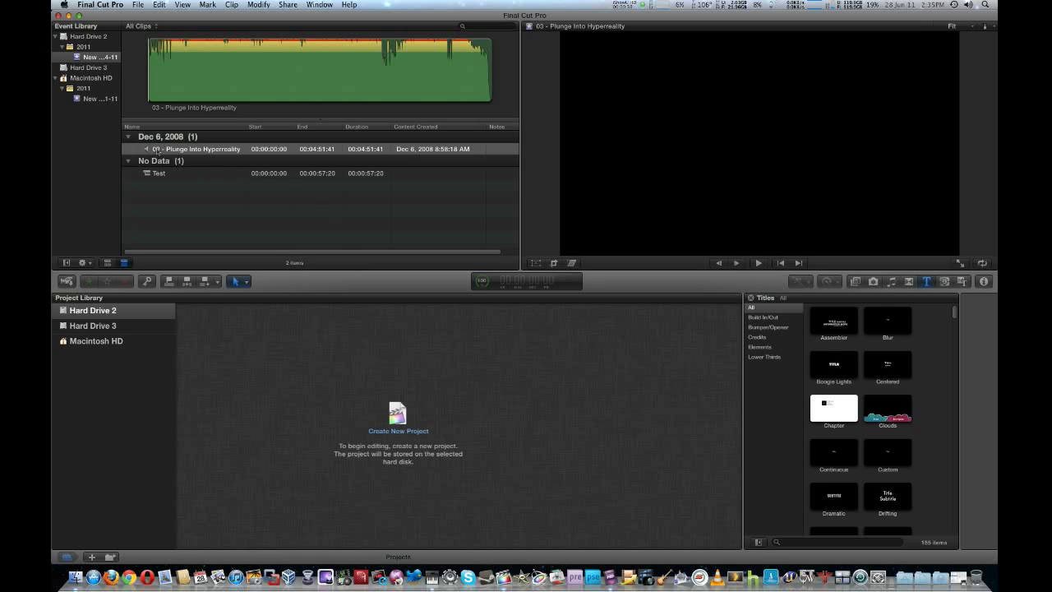
Step: Select the Test compound clip in the event and open it in the timeline
{"action": "left_click", "coordinate": [264, 176]}
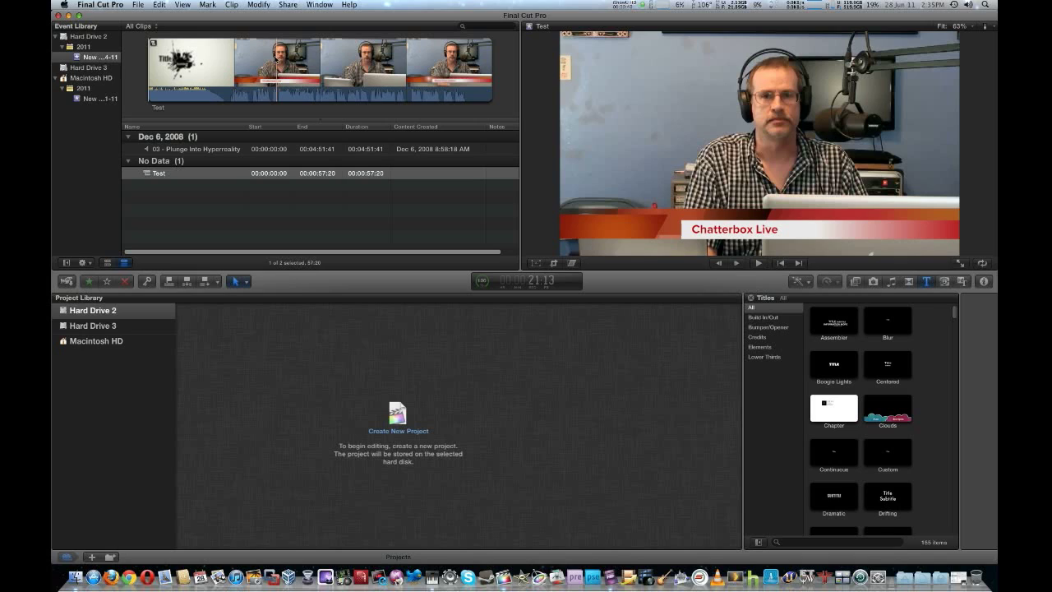
{"action": "left_click", "coordinate": [277, 74]}
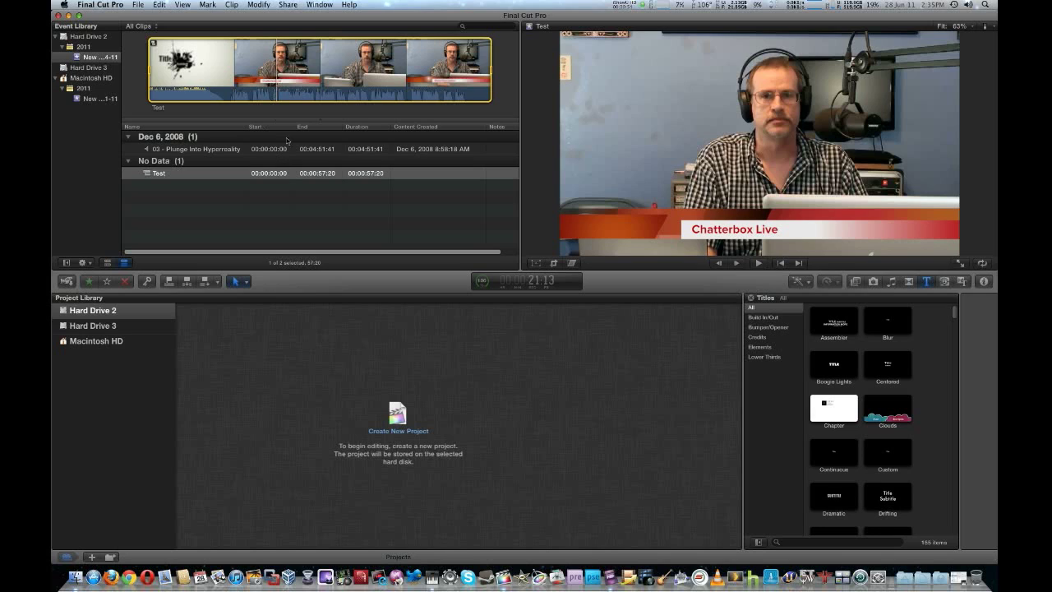
{"action": "right_click", "coordinate": [297, 69]}
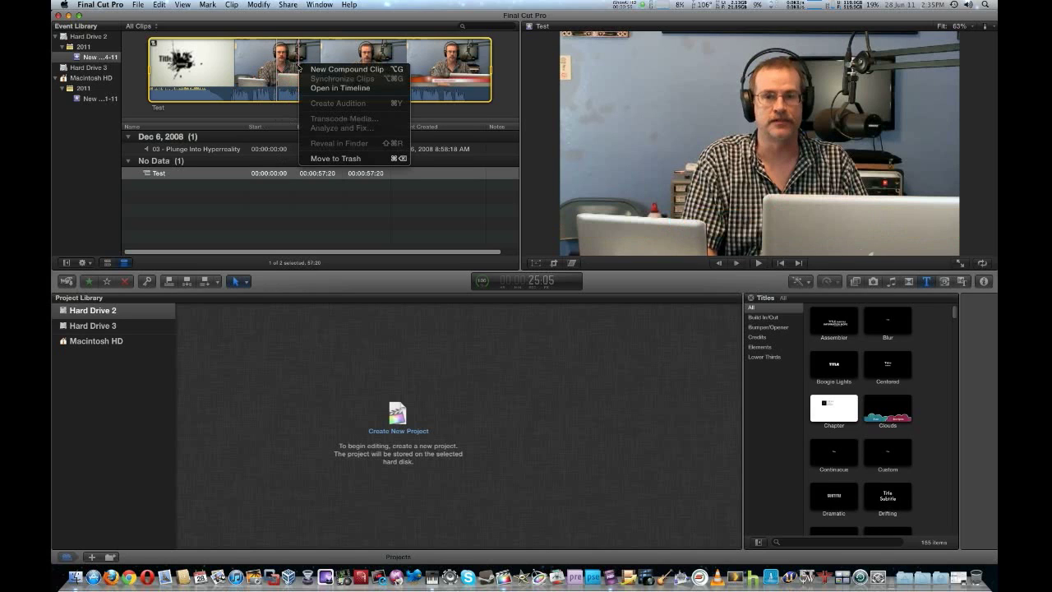
{"action": "left_click", "coordinate": [318, 88]}
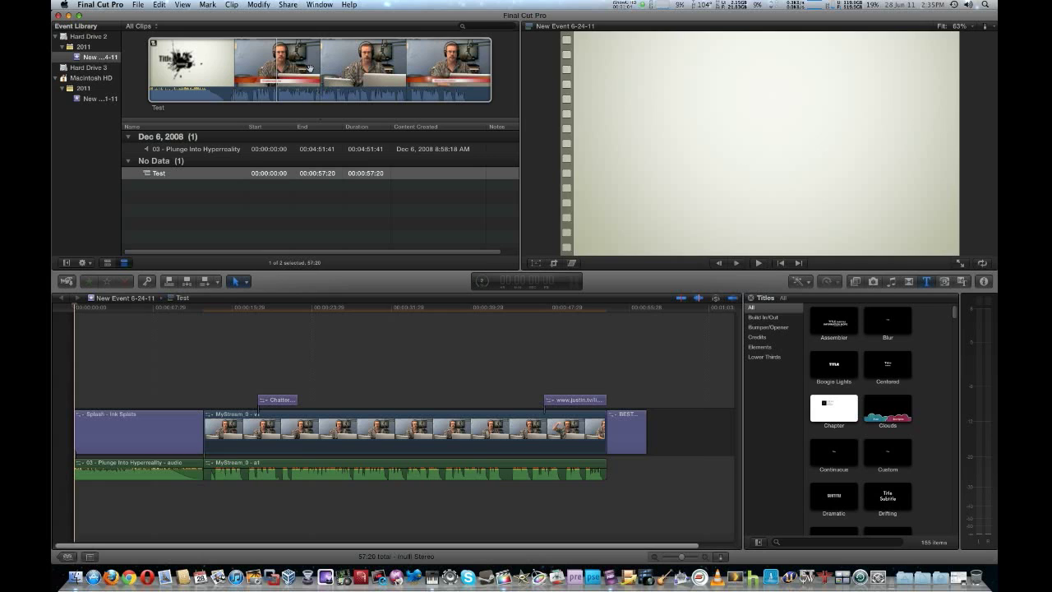
Step: Play and skim through the Test clip's filmstrip in the event browser
{"action": "left_click", "coordinate": [321, 73]}
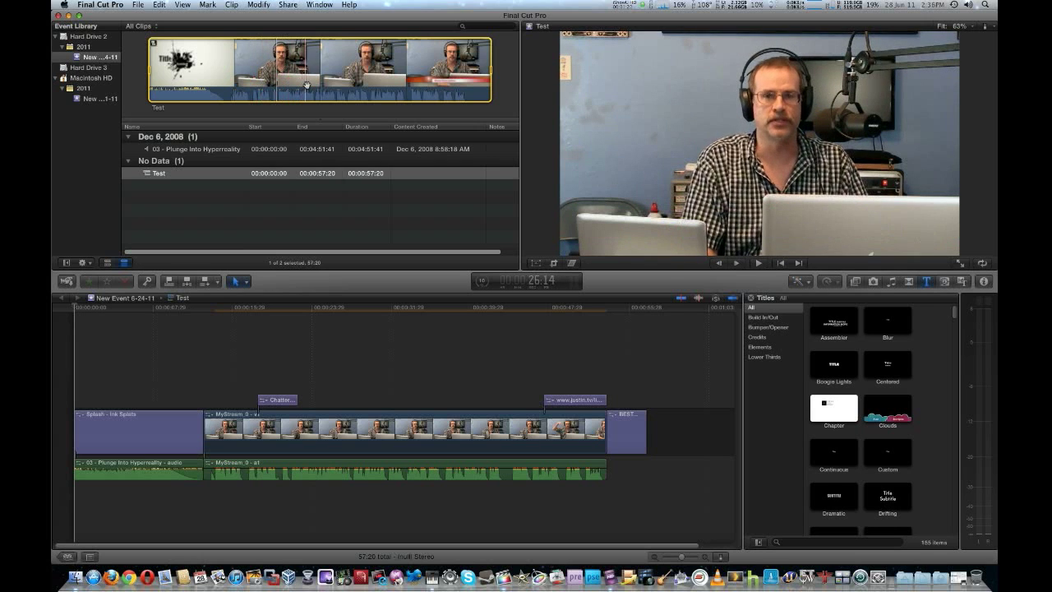
{"action": "key", "text": "space"}
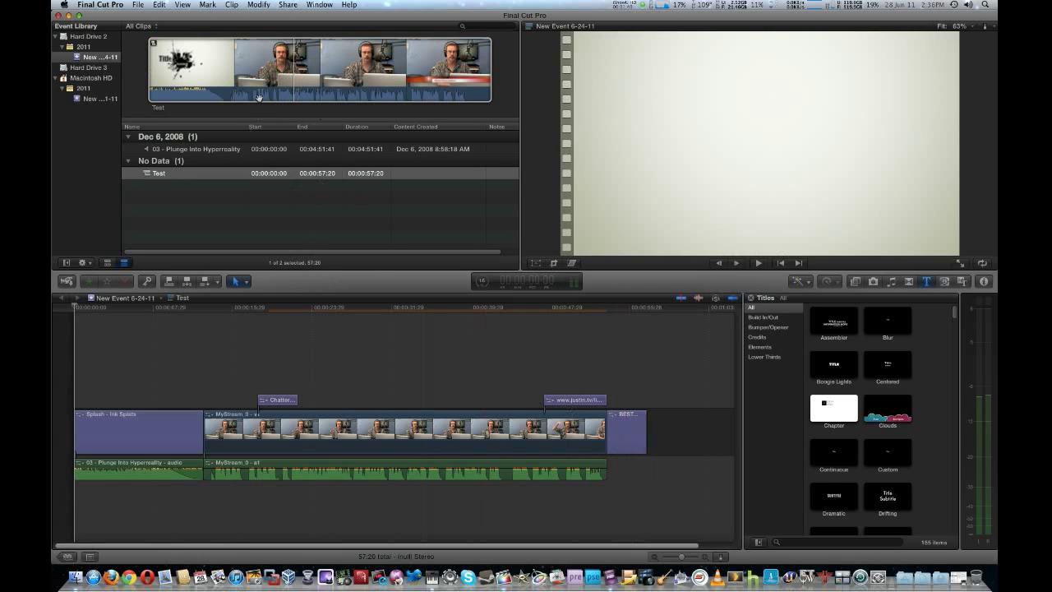
{"action": "left_click", "coordinate": [276, 83]}
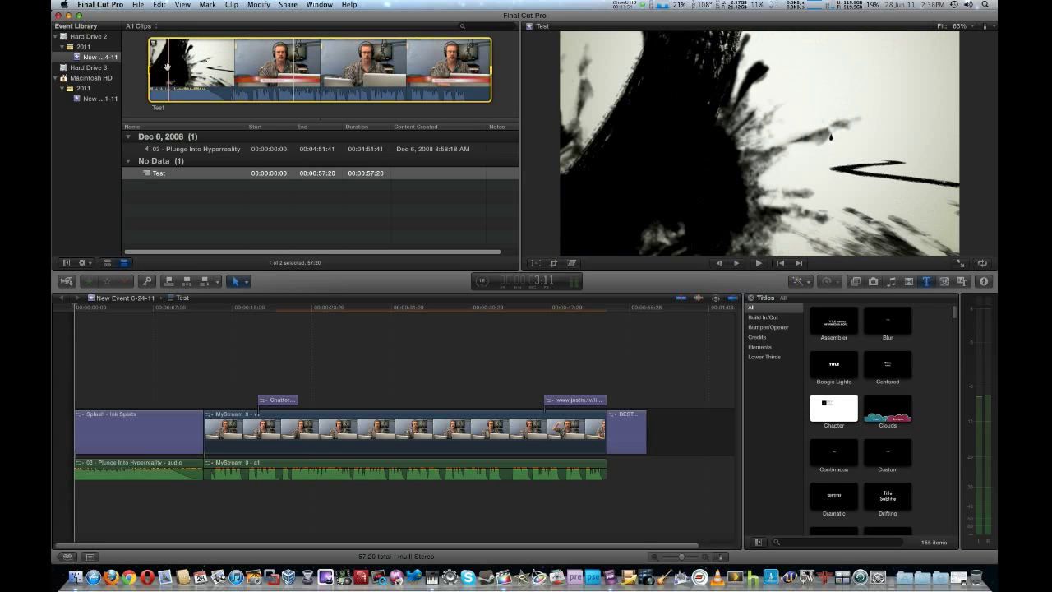
{"action": "mouse_move", "coordinate": [149, 73]}
{"action": "left_mouse_down"}
{"action": "mouse_move", "coordinate": [169, 72]}
{"action": "mouse_move", "coordinate": [147, 73]}
{"action": "left_mouse_up"}
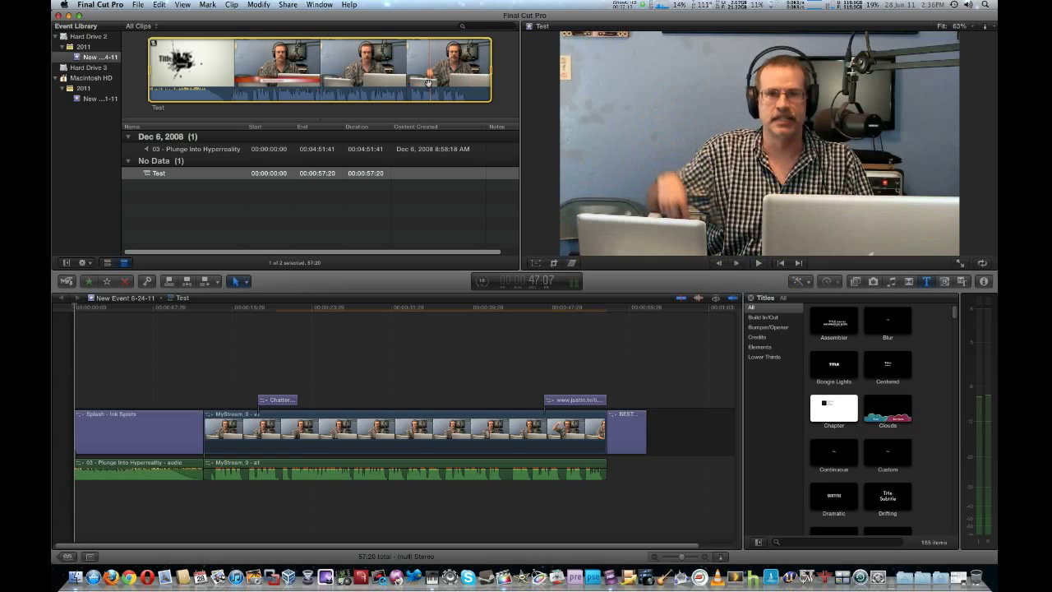
Step: Mark a range from about 47:07 to 53:13 in the Test clip and append it to the end of the timeline
{"action": "key", "text": "i"}
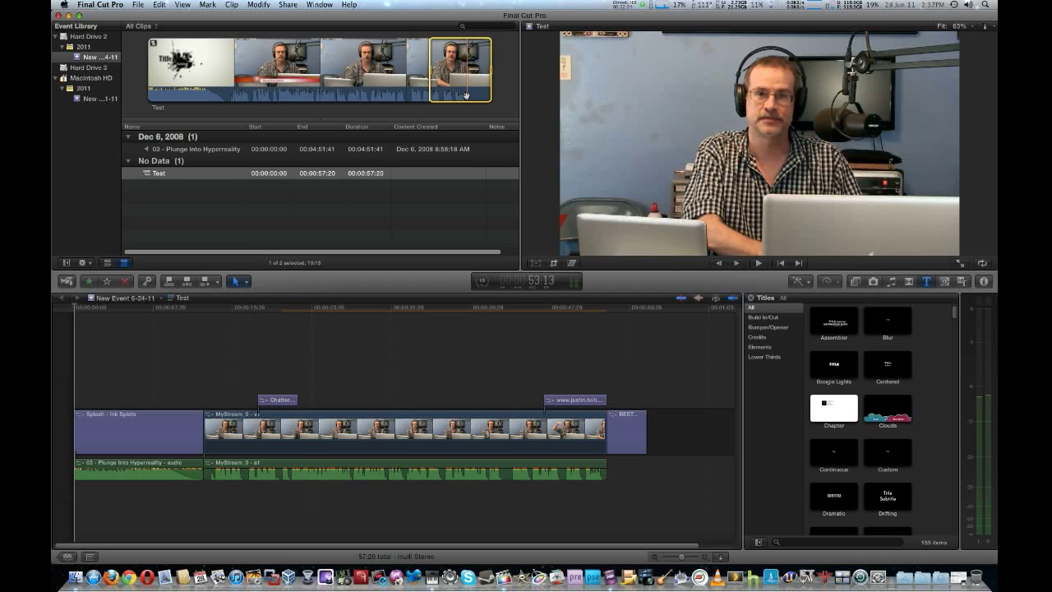
{"action": "key", "text": "o"}
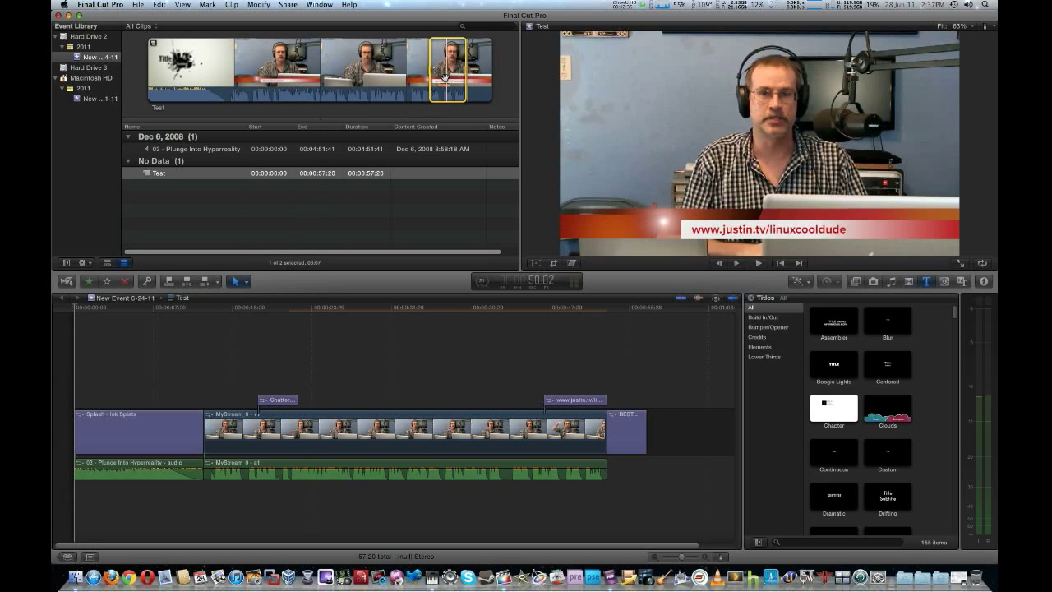
{"action": "key", "text": "e"}
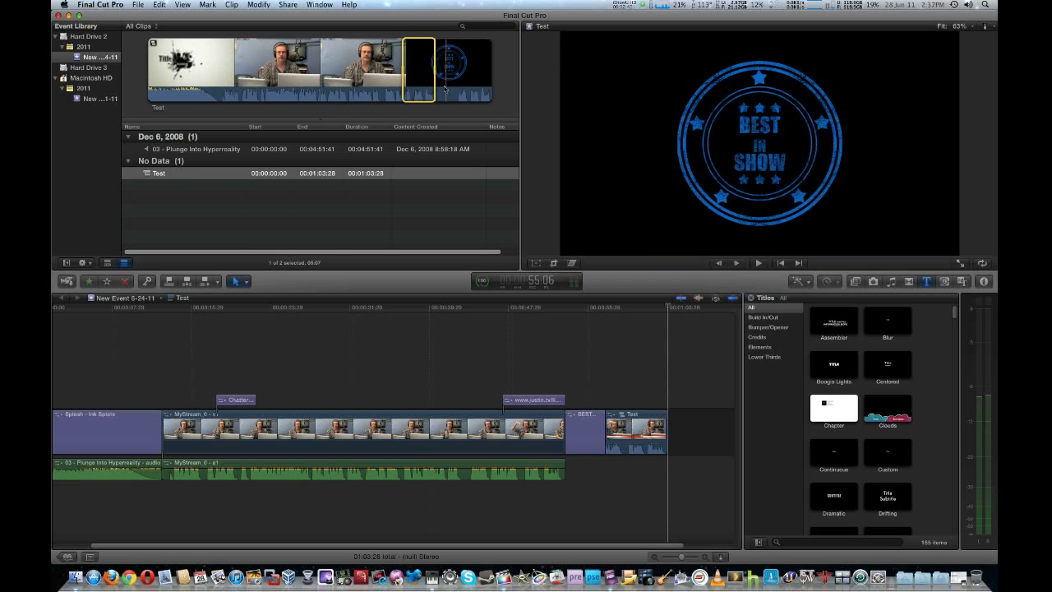
{"action": "left_click", "coordinate": [506, 96]}
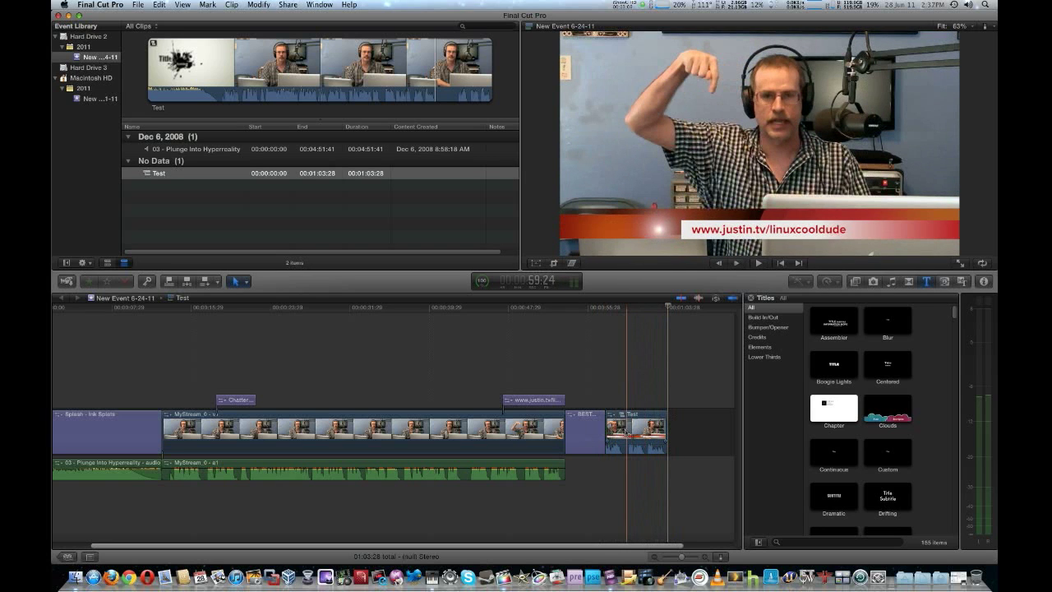
Step: Delete the appended Test segment from the end of the timeline
{"action": "left_click", "coordinate": [627, 431]}
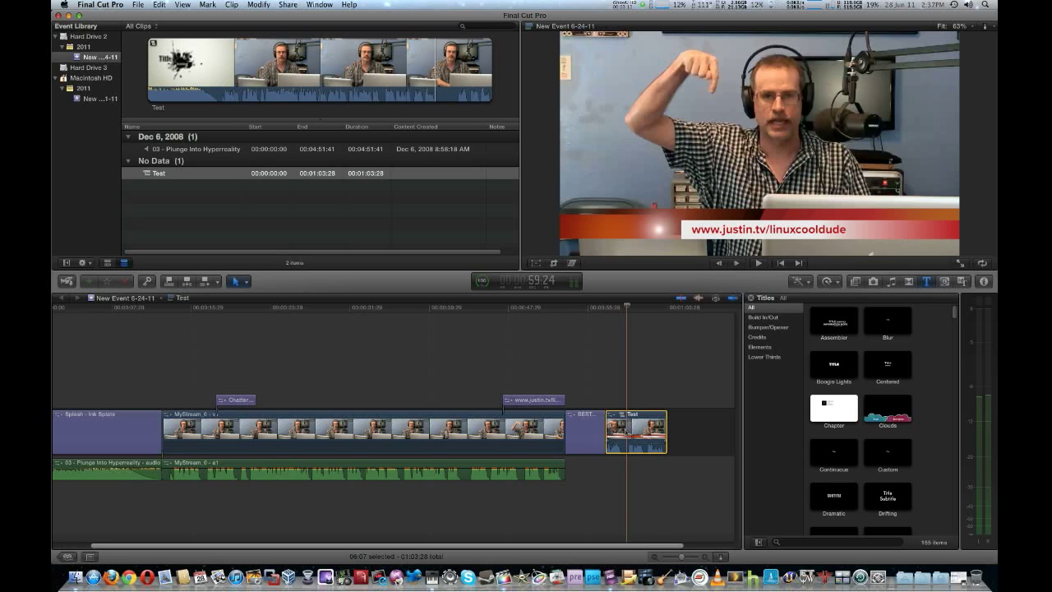
{"action": "key", "text": "Delete"}
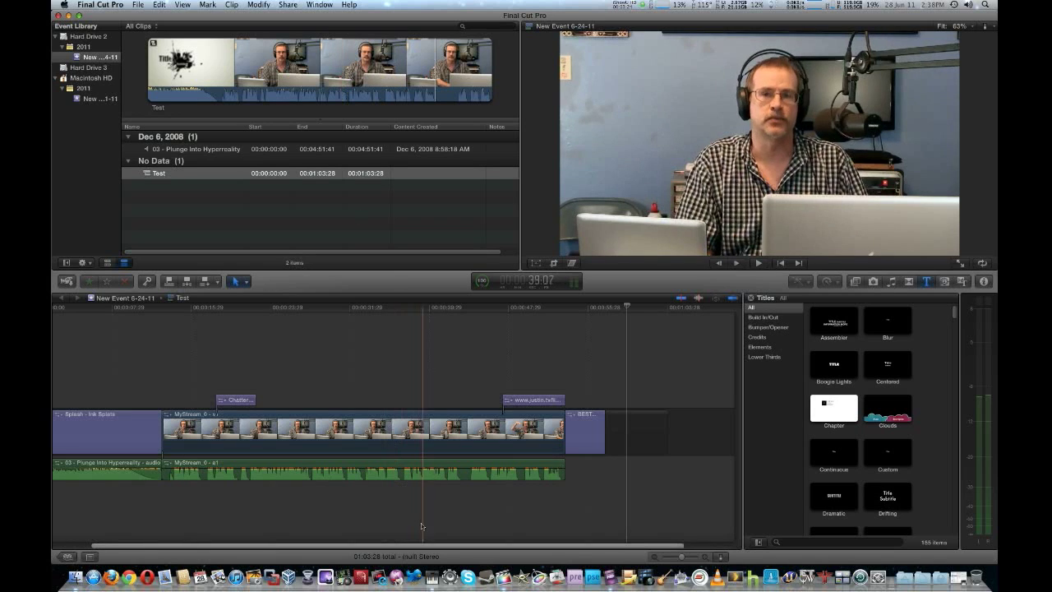
{"action": "left_click_drag", "start_coordinate": [423, 548], "coordinate": [366, 543]}
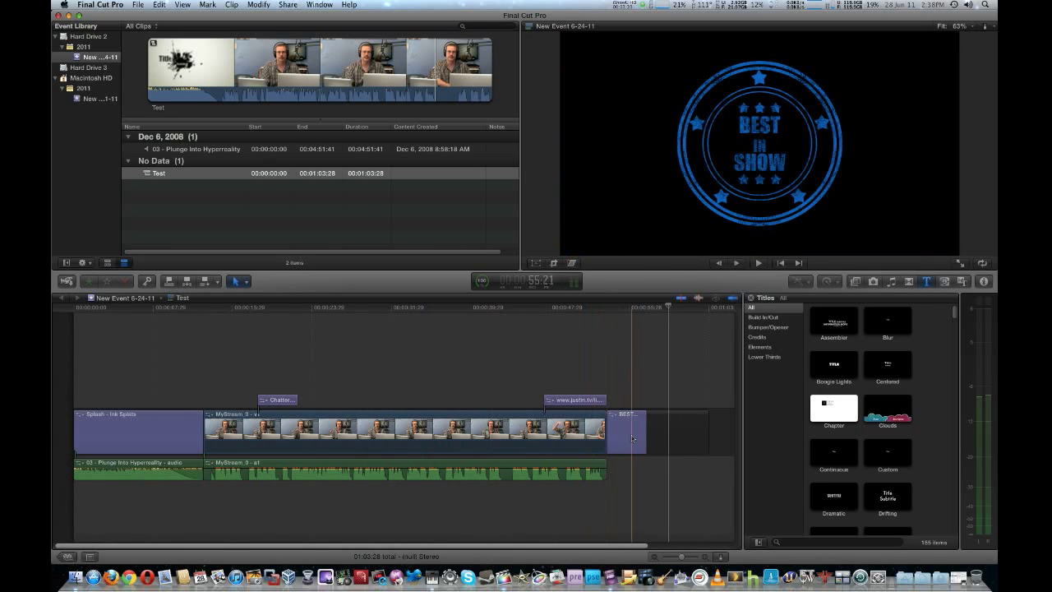
{"action": "left_click_drag", "start_coordinate": [603, 547], "coordinate": [686, 557]}
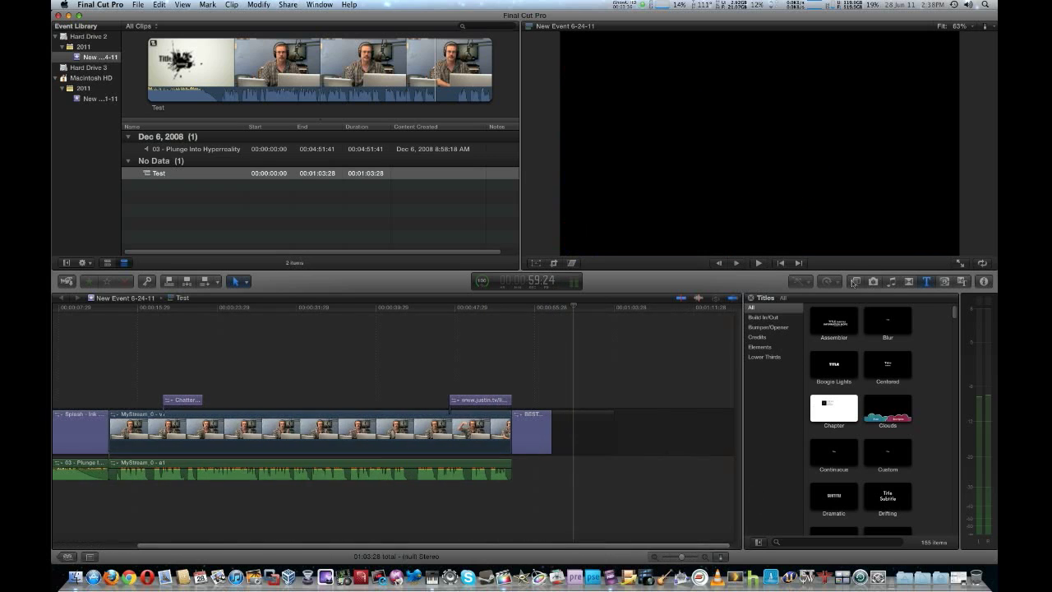
Step: Preview the 50s TV and Bad TV video effects on the MyStream video clip
{"action": "left_click", "coordinate": [855, 282]}
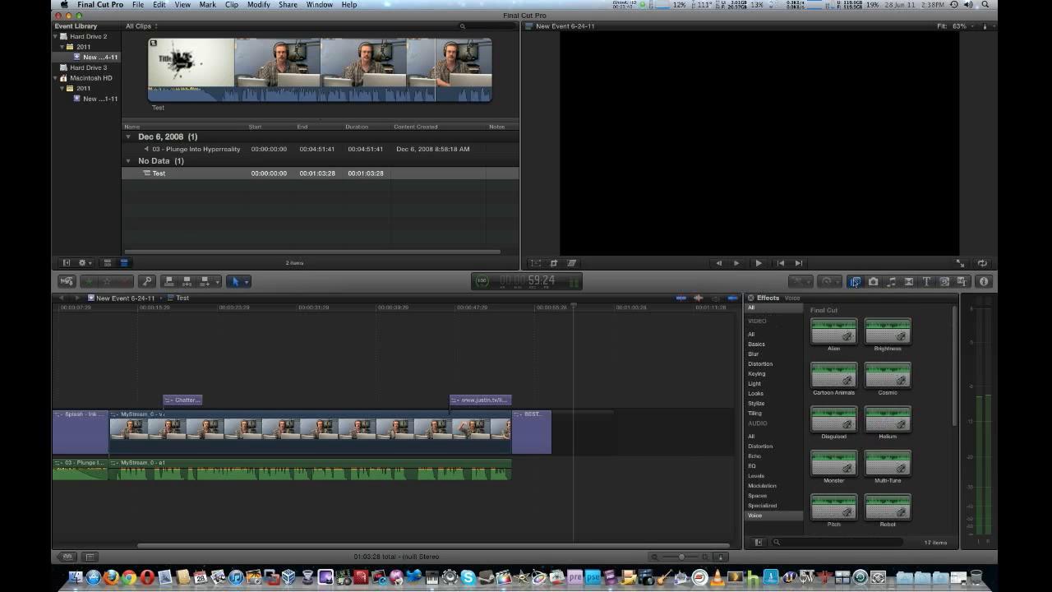
{"action": "left_click", "coordinate": [760, 335]}
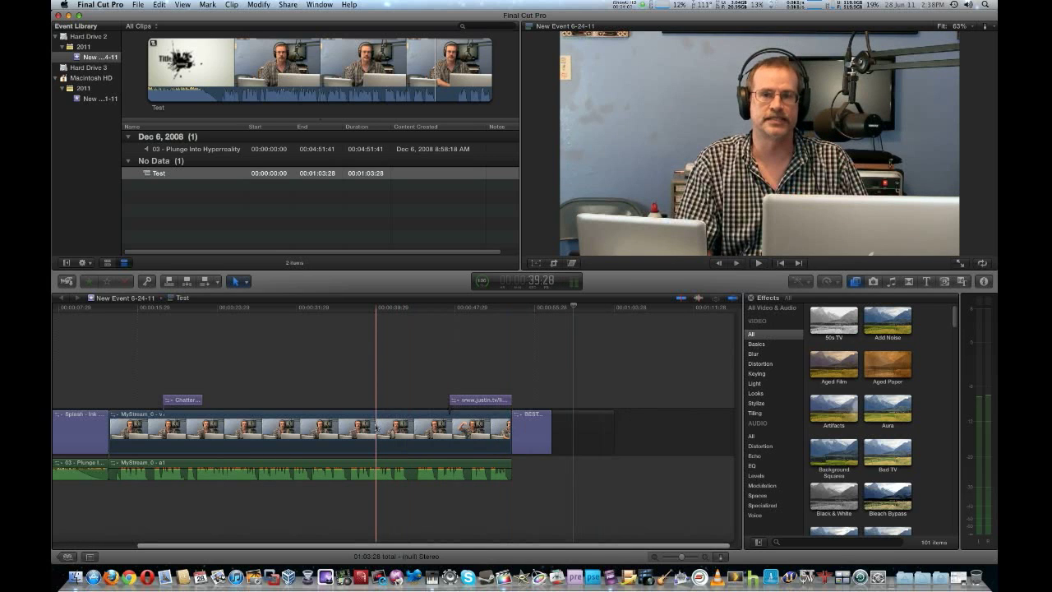
{"action": "left_click", "coordinate": [376, 425]}
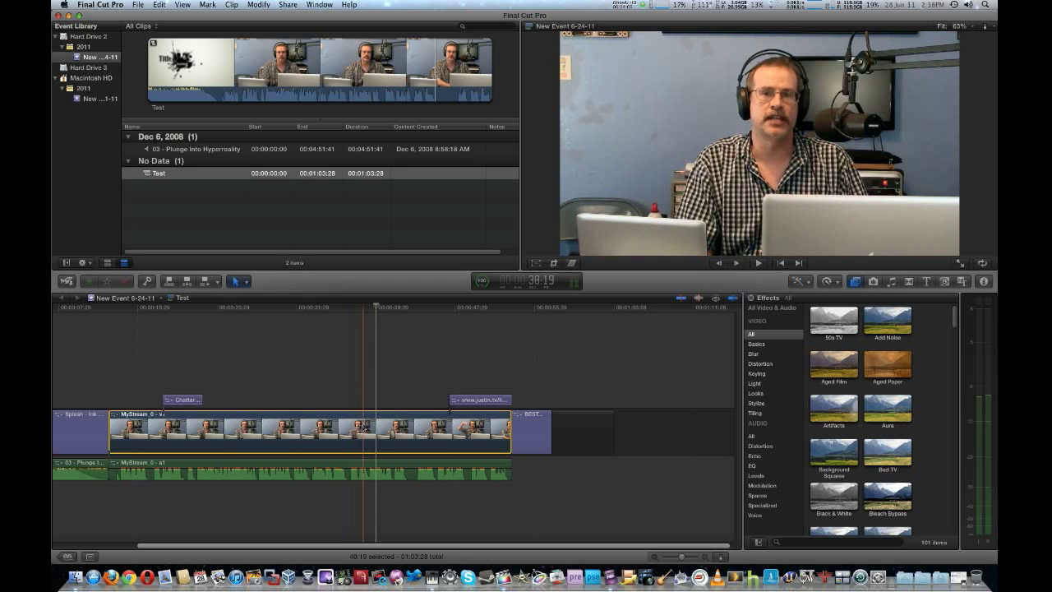
{"action": "left_click", "coordinate": [824, 329]}
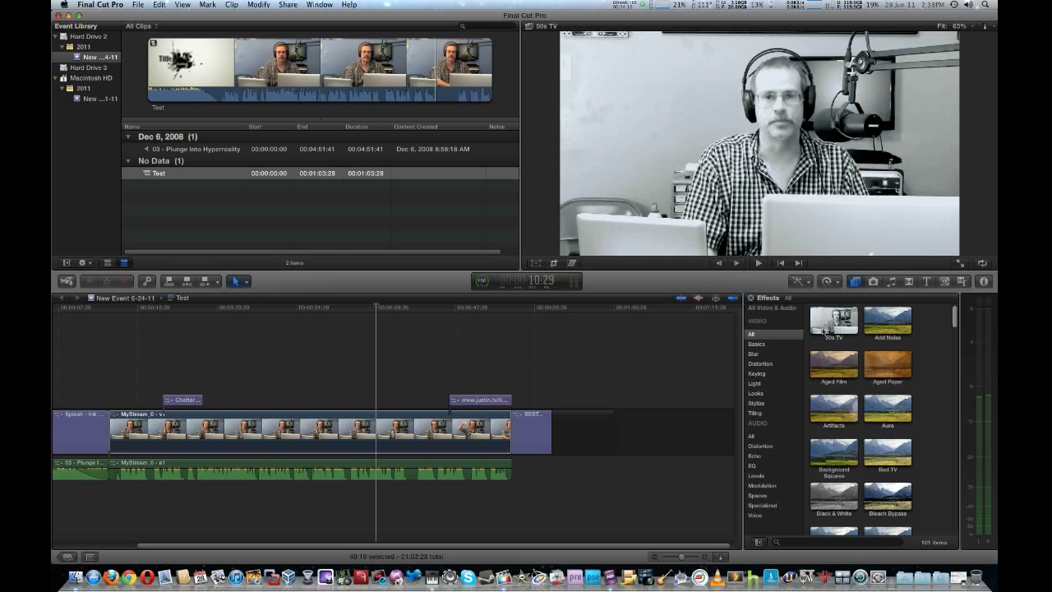
{"action": "key", "text": "space"}
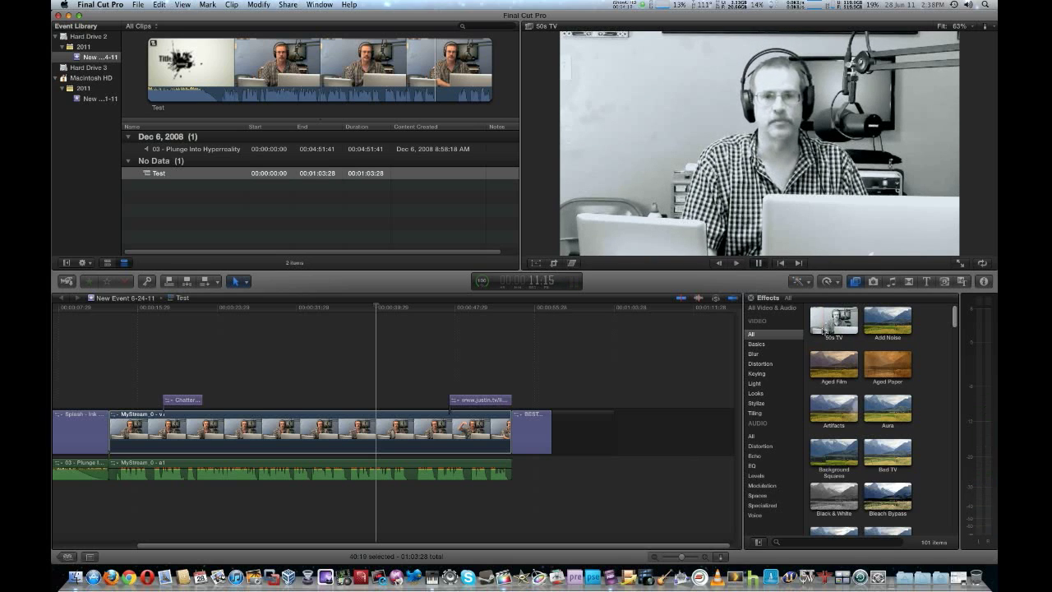
{"action": "key", "text": "space"}
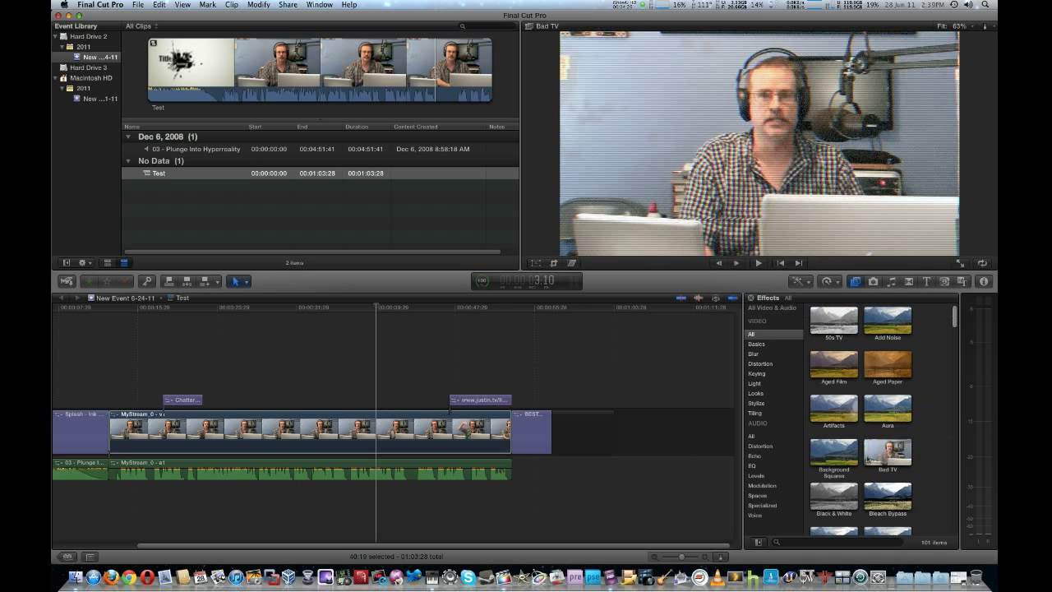
{"action": "key", "text": "space"}
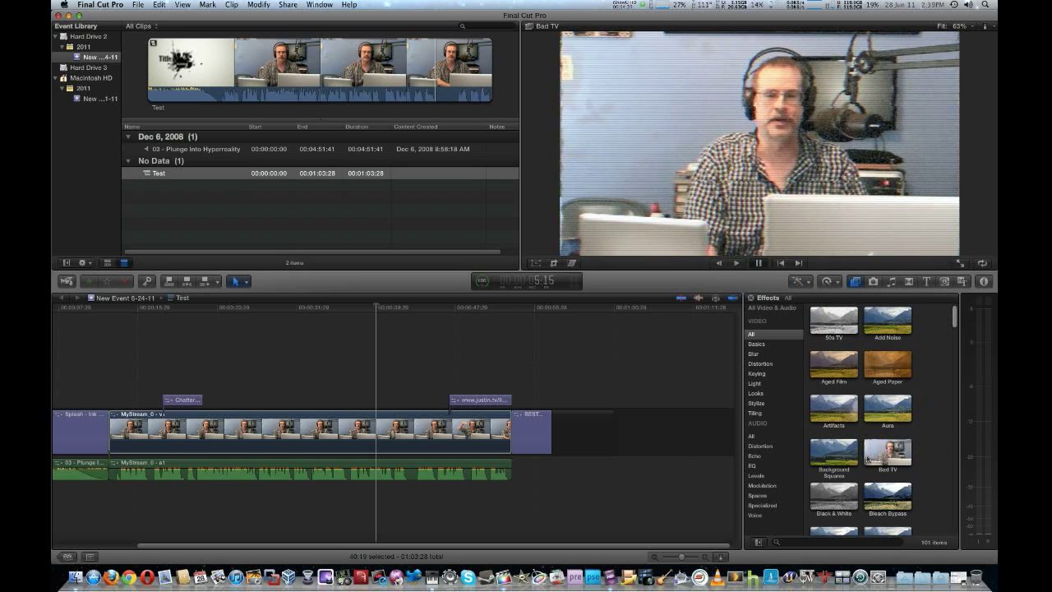
{"action": "key", "text": "space"}
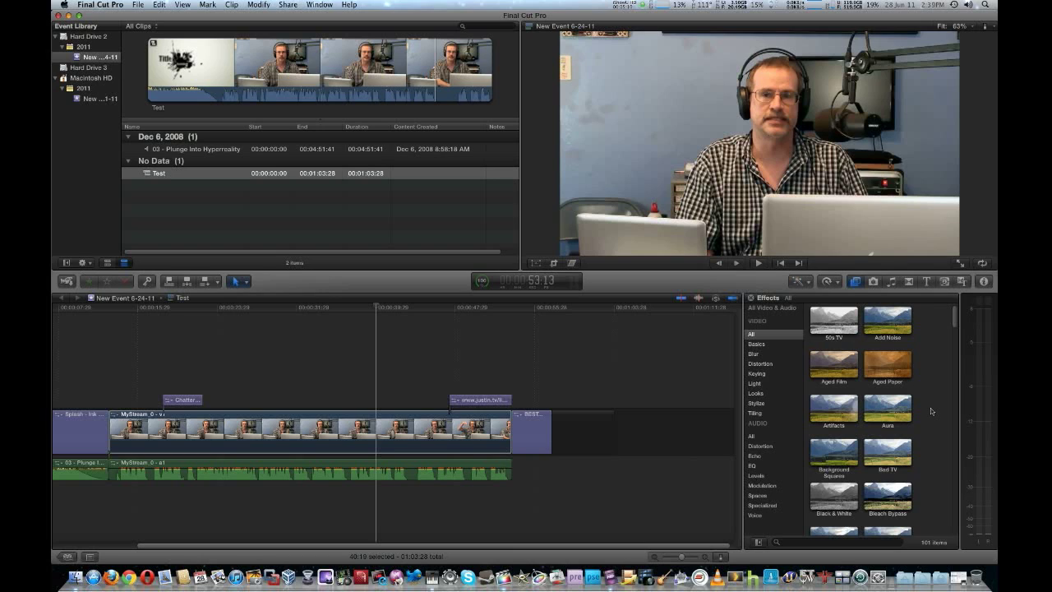
Step: With audio skimming turned on, preview the Helium voice effect on the MyStream audio clip
{"action": "left_click", "coordinate": [751, 437]}
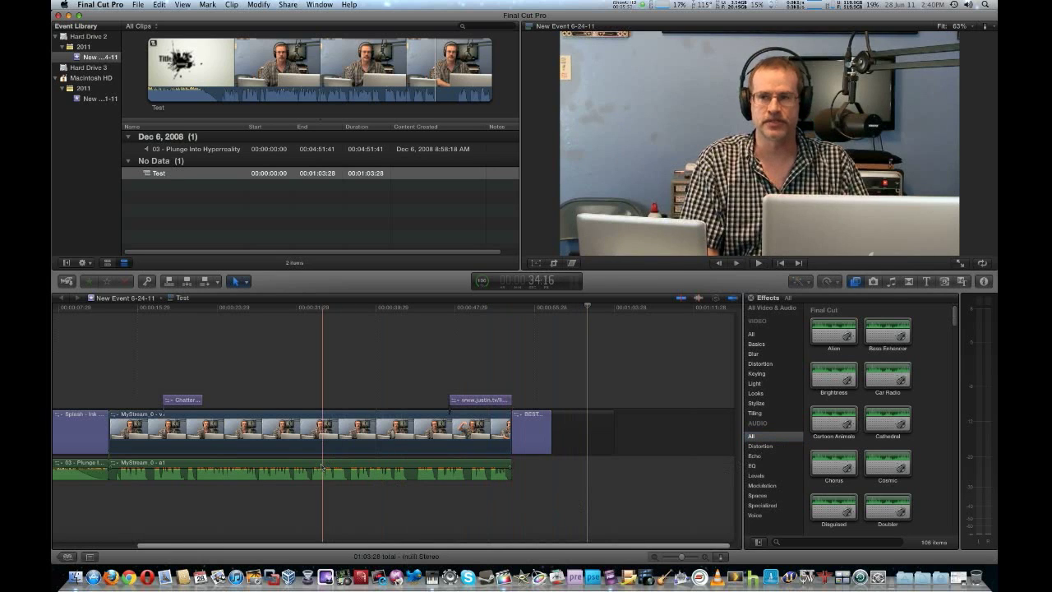
{"action": "left_click", "coordinate": [323, 466]}
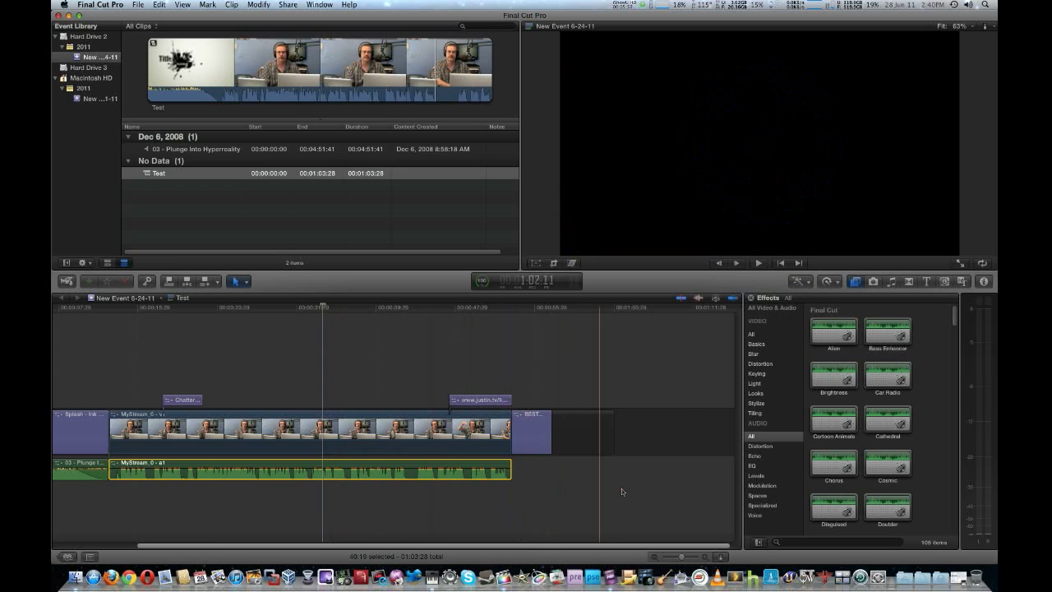
{"action": "left_click", "coordinate": [753, 516]}
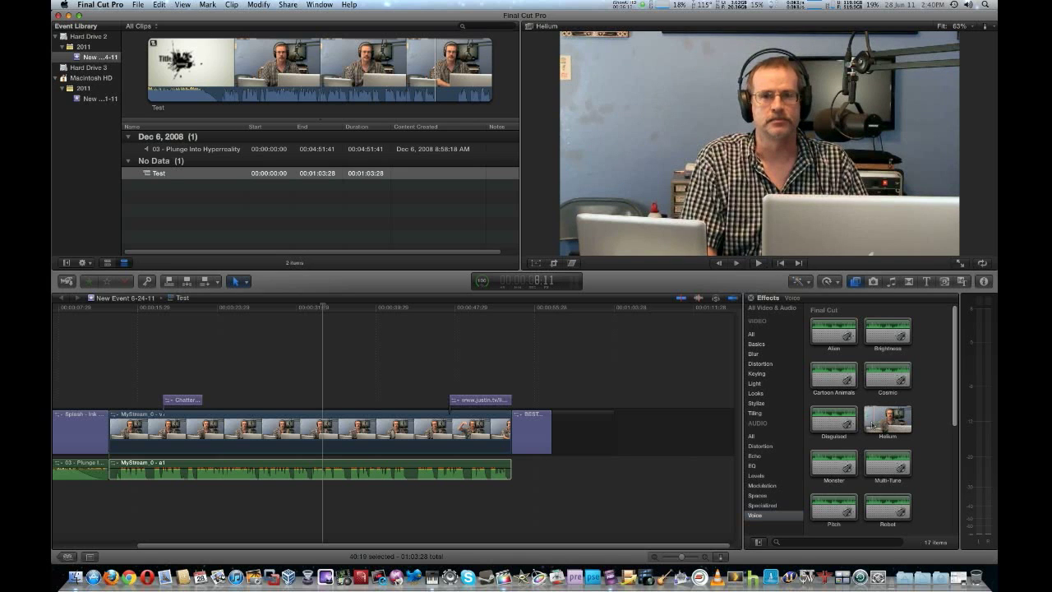
{"action": "left_click", "coordinate": [712, 341]}
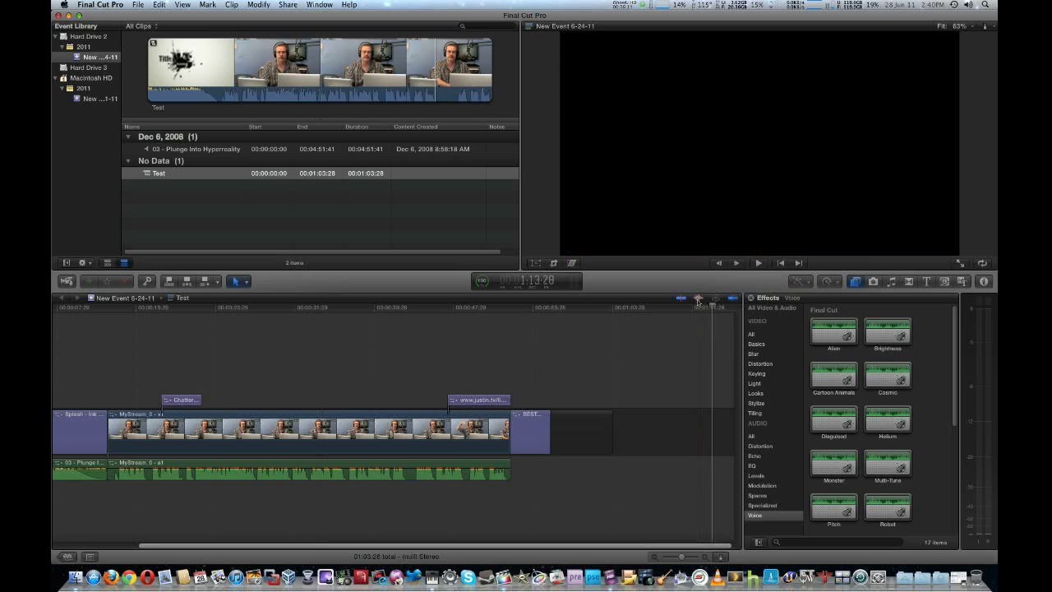
{"action": "left_click", "coordinate": [395, 470]}
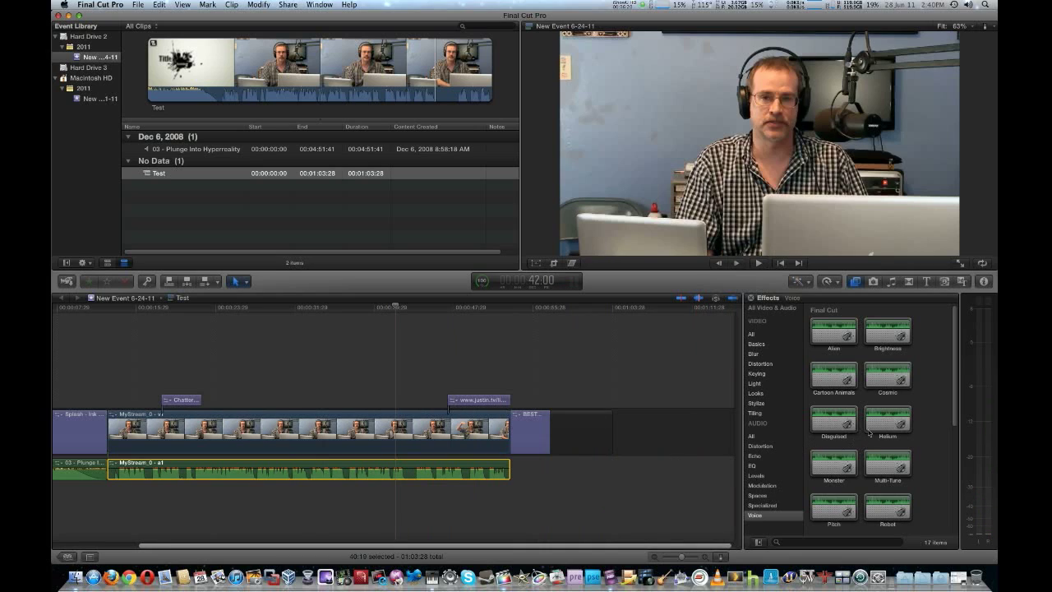
{"action": "key", "text": "space"}
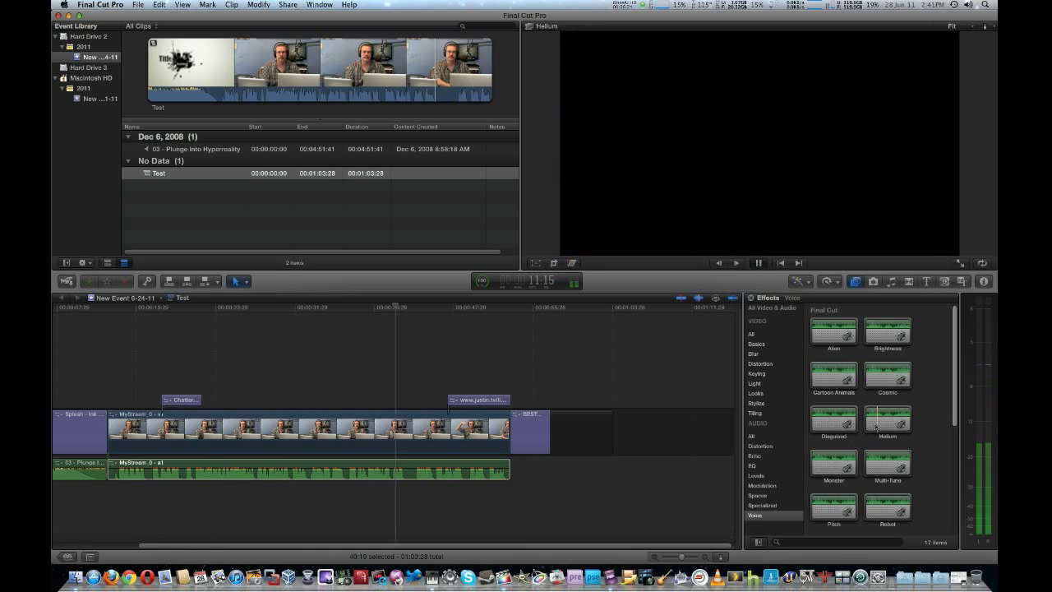
{"action": "key", "text": "space"}
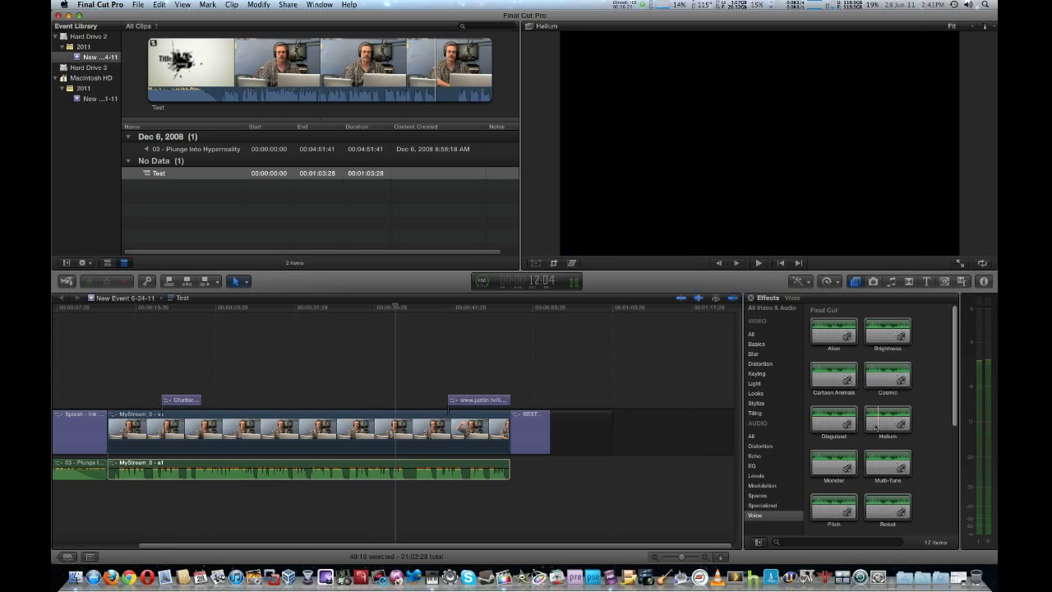
{"action": "key", "text": "space"}
{"action": "key", "text": "space"}
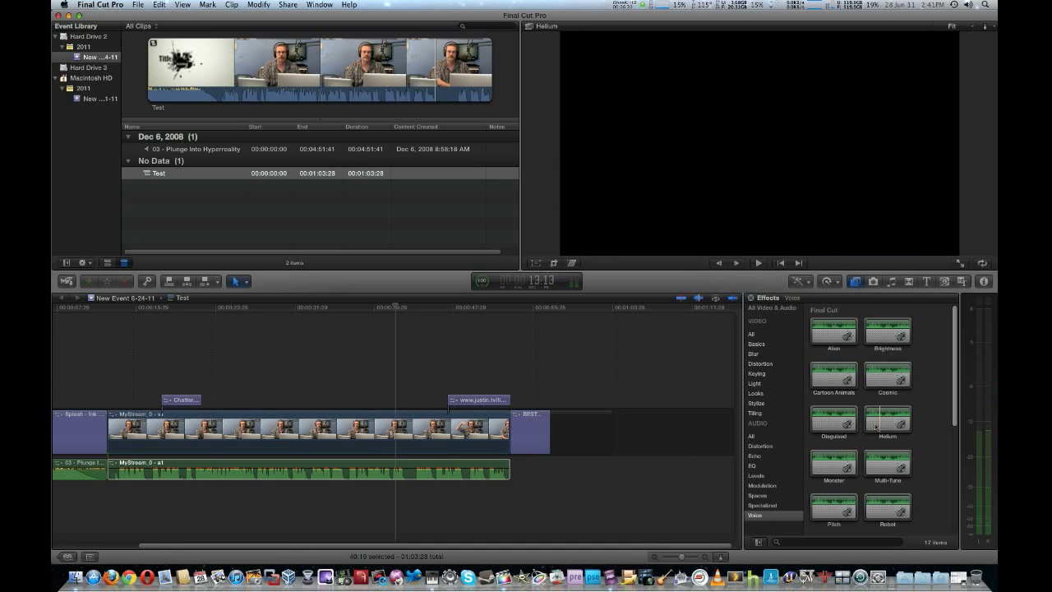
Step: Preview the Robot voice effect on the MyStream audio clip
{"action": "scroll", "coordinate": [926, 466], "scroll_direction": "down", "scroll_amount": 2}
{"action": "mouse_move", "coordinate": [874, 455]}
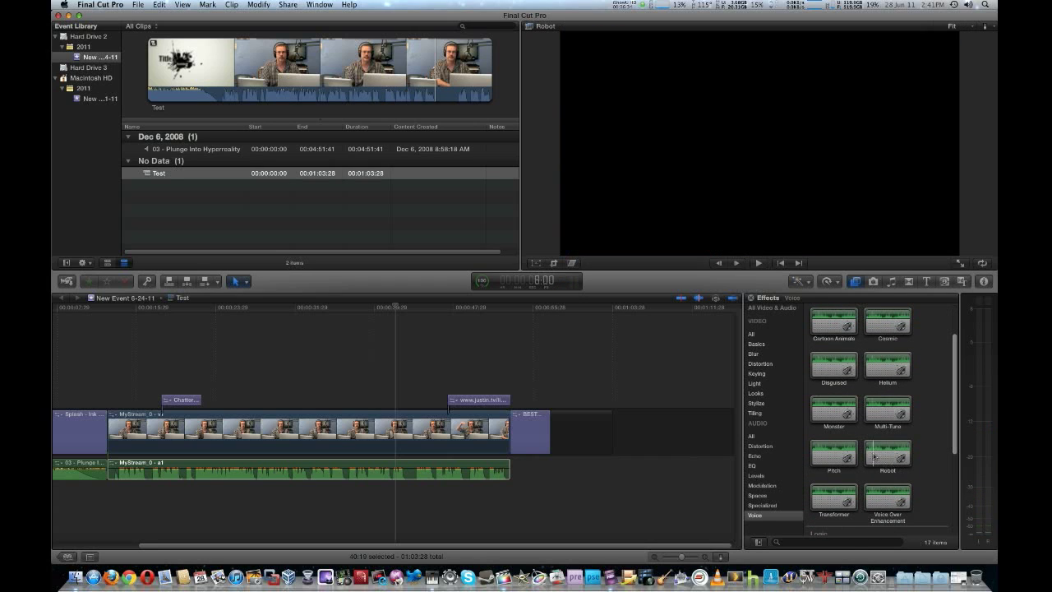
{"action": "key", "text": "space"}
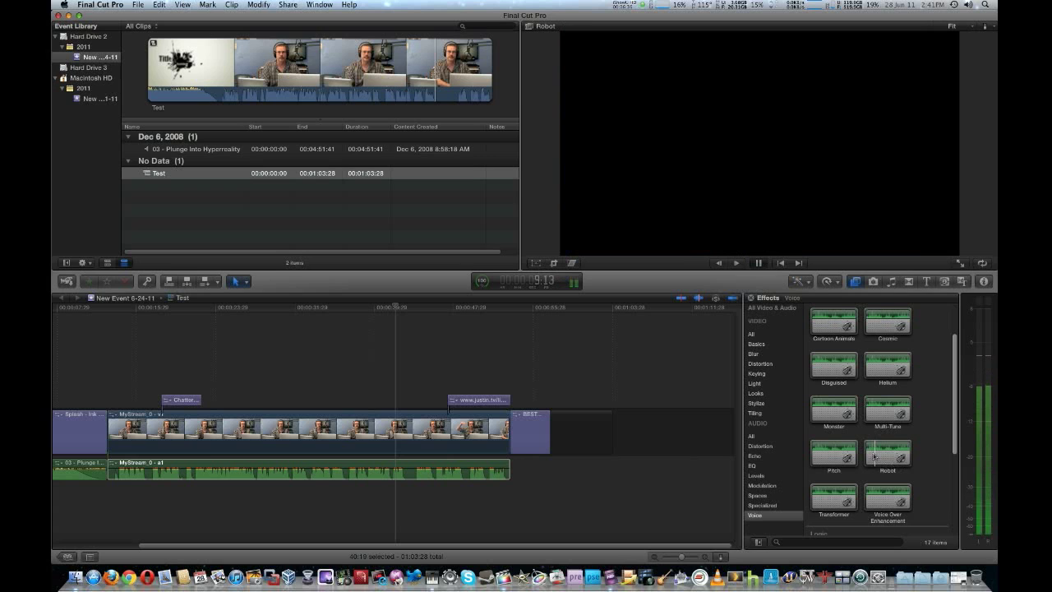
{"action": "key", "text": "space"}
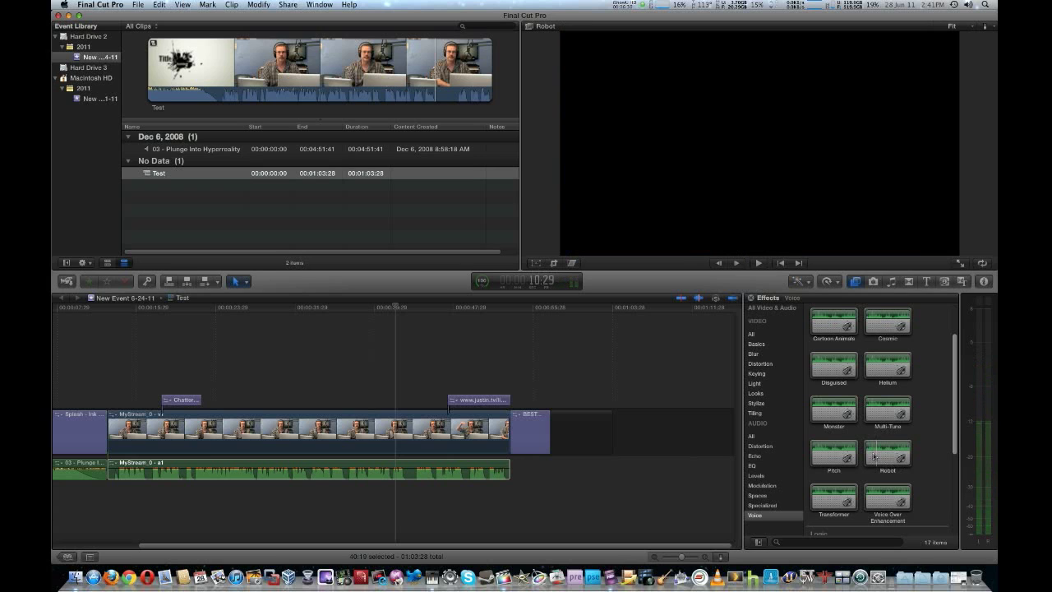
Step: Look through the remaining voice effects, including the Logic and Mac OS X groups
{"action": "scroll", "coordinate": [915, 488], "scroll_direction": "down", "scroll_amount": 3}
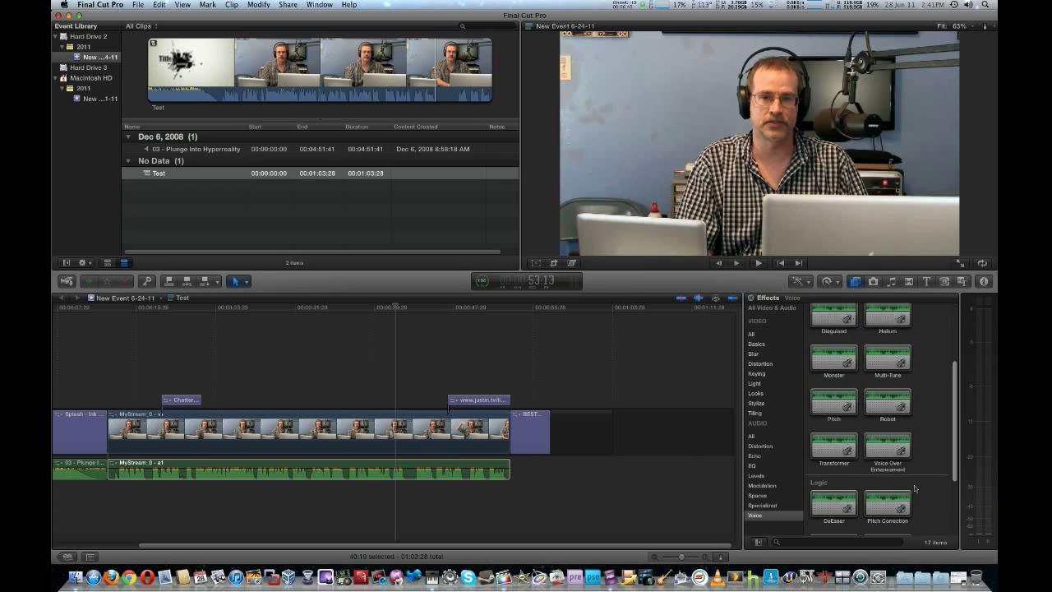
{"action": "scroll", "coordinate": [919, 487], "scroll_direction": "up", "scroll_amount": 3}
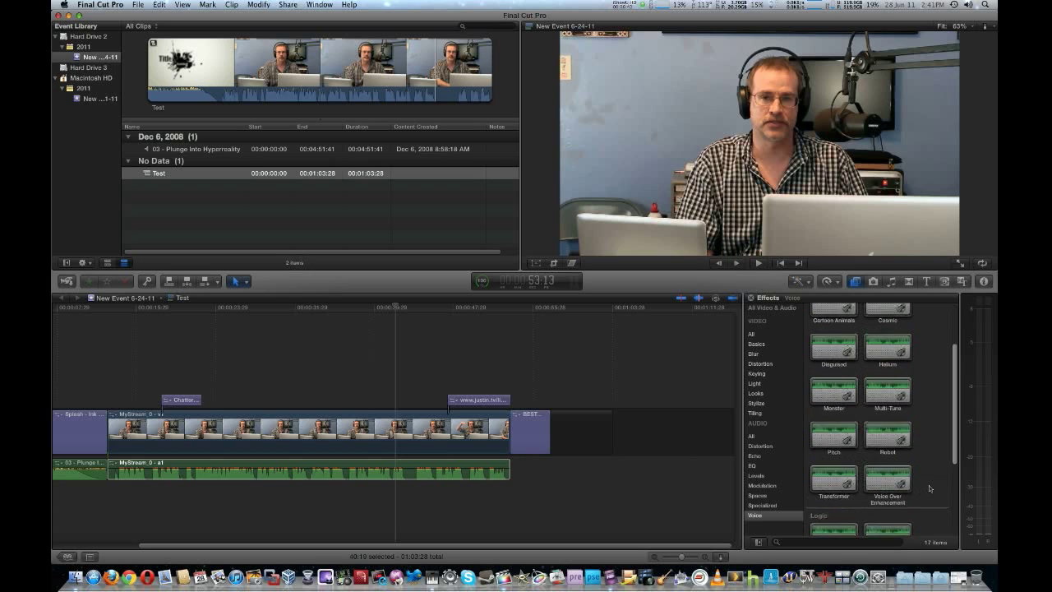
{"action": "scroll", "coordinate": [929, 485], "scroll_direction": "down", "scroll_amount": 5}
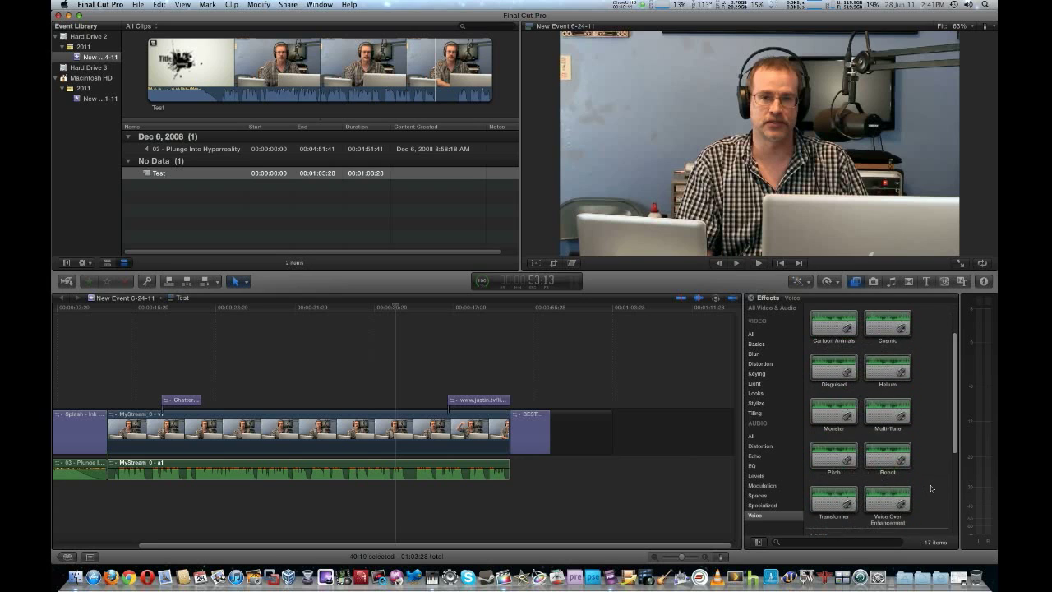
{"action": "scroll", "coordinate": [932, 488], "scroll_direction": "down", "scroll_amount": 2}
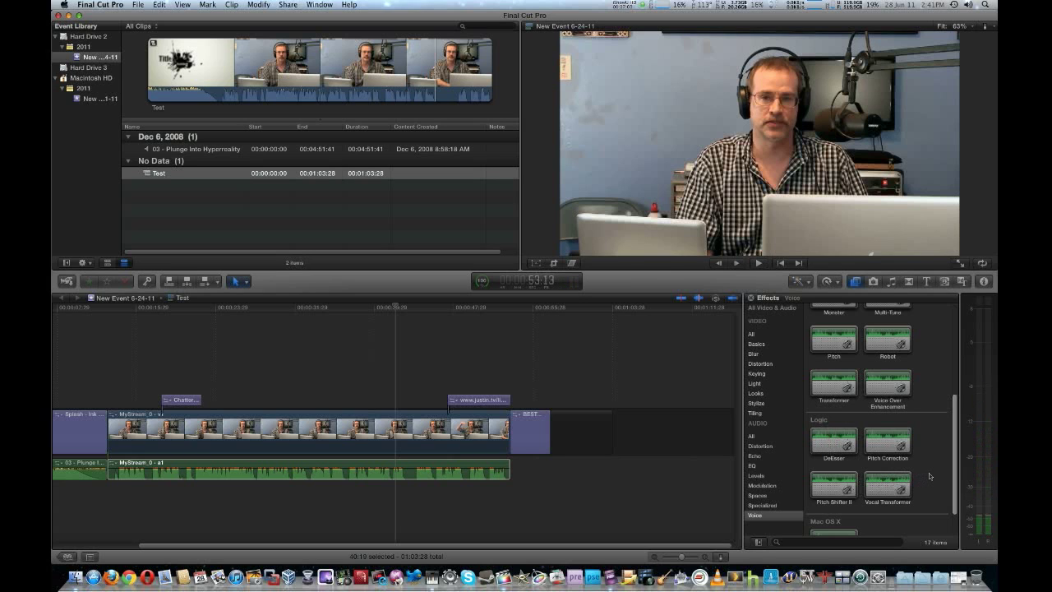
{"action": "scroll", "coordinate": [930, 473], "scroll_direction": "down", "scroll_amount": 2}
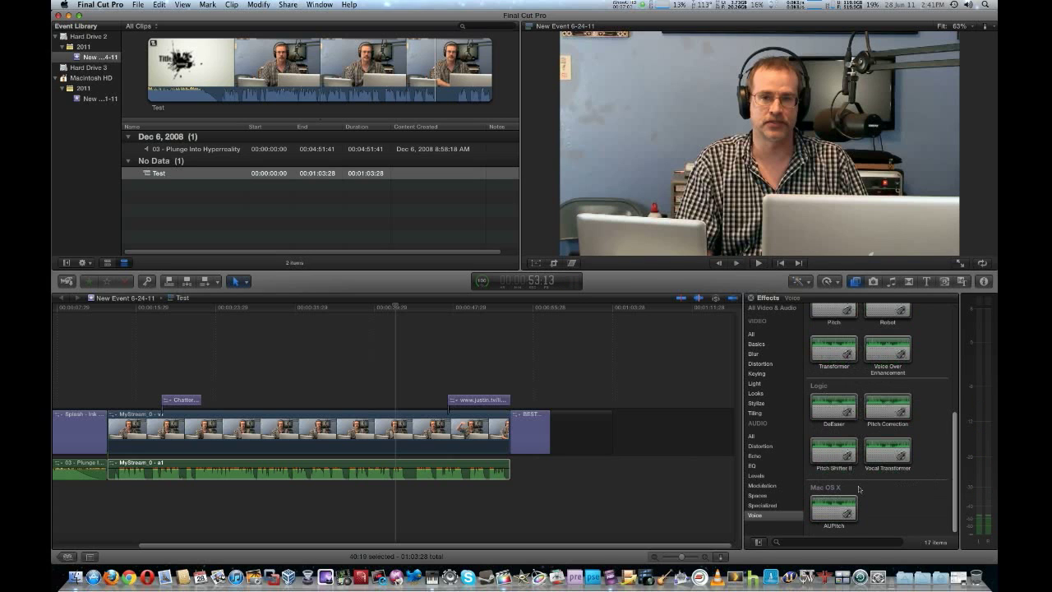
Step: Browse the EQ, Specialized, Spaces and Modulation audio effects and deselect the MyStream audio clip
{"action": "left_click", "coordinate": [752, 467]}
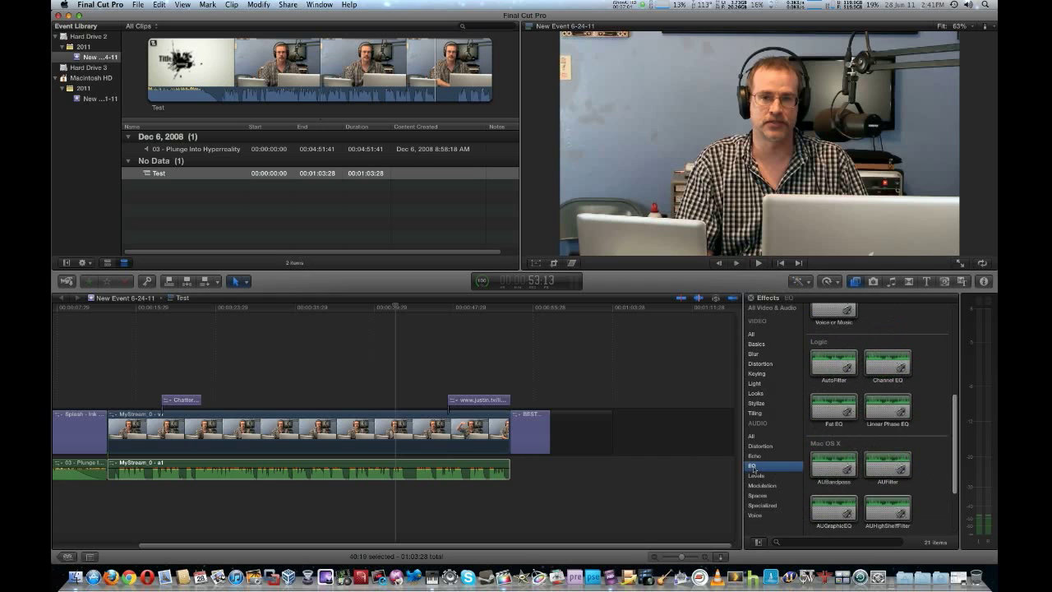
{"action": "scroll", "coordinate": [920, 448], "scroll_direction": "down", "scroll_amount": 2}
{"action": "scroll", "coordinate": [926, 452], "scroll_direction": "up", "scroll_amount": 2}
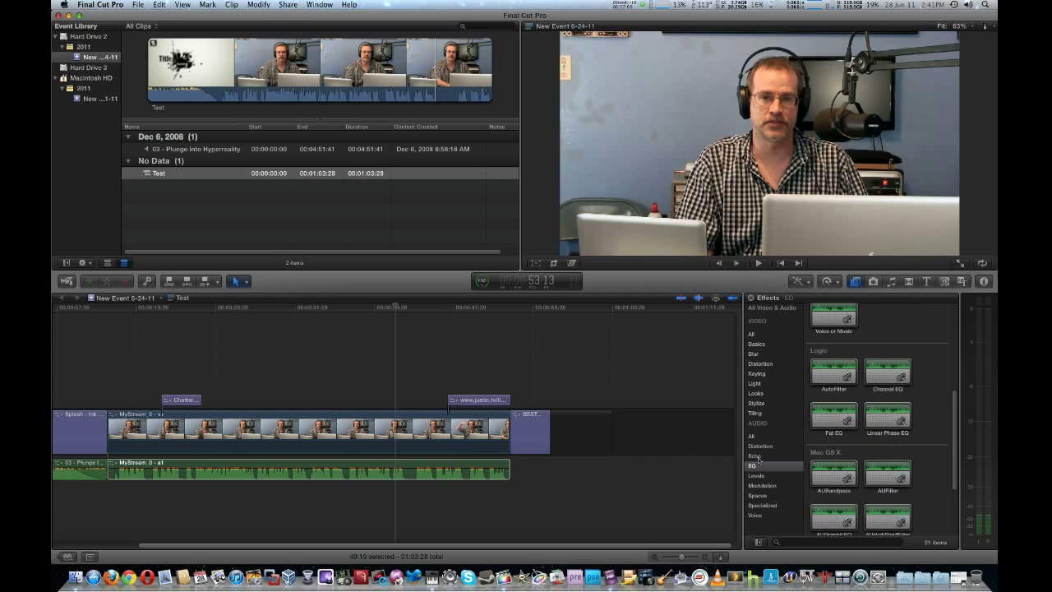
{"action": "left_click", "coordinate": [761, 509]}
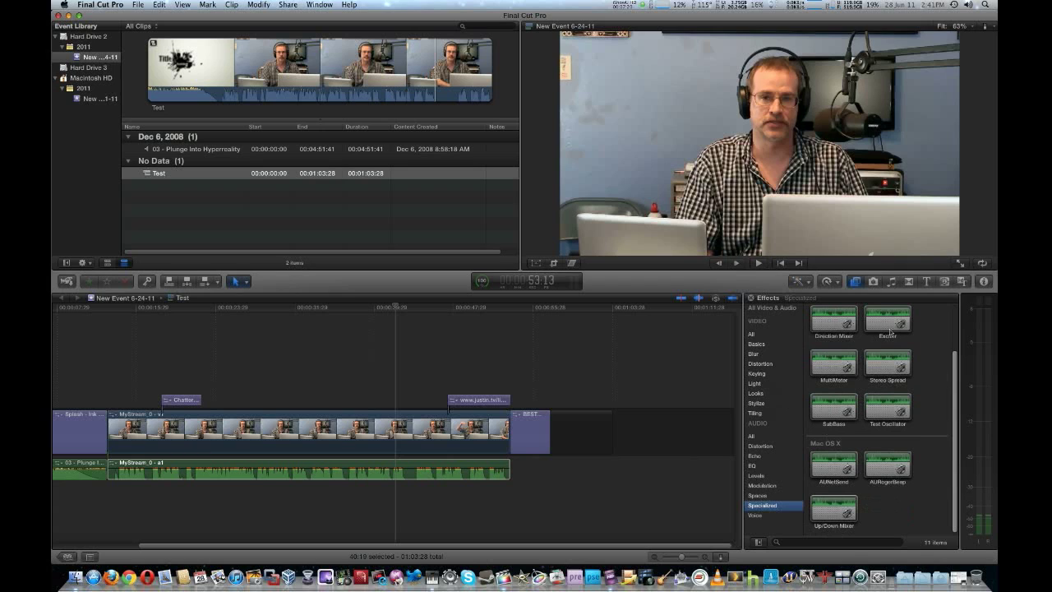
{"action": "left_click", "coordinate": [760, 497]}
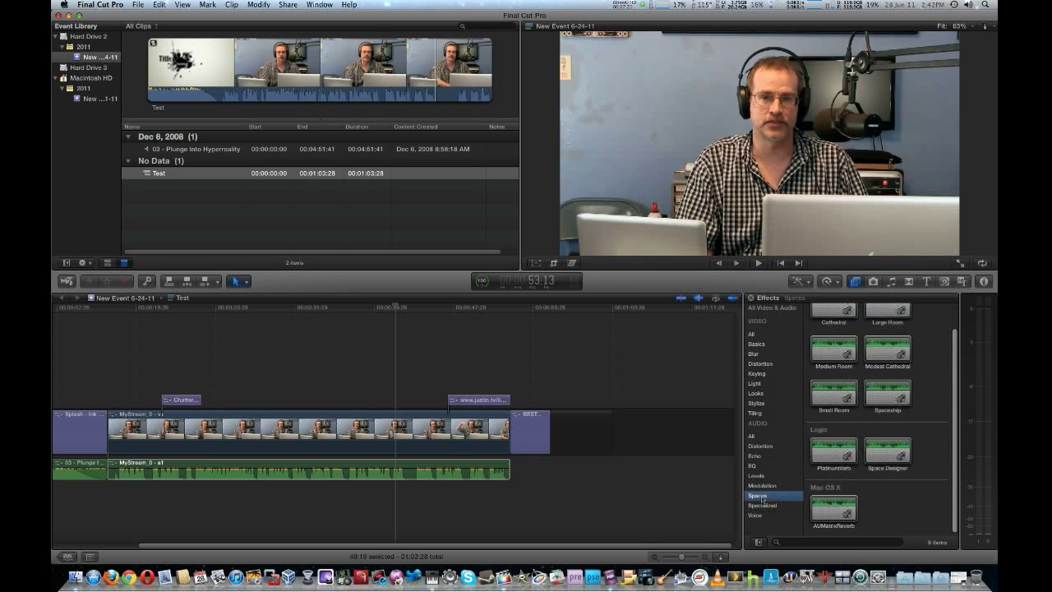
{"action": "left_click", "coordinate": [760, 485]}
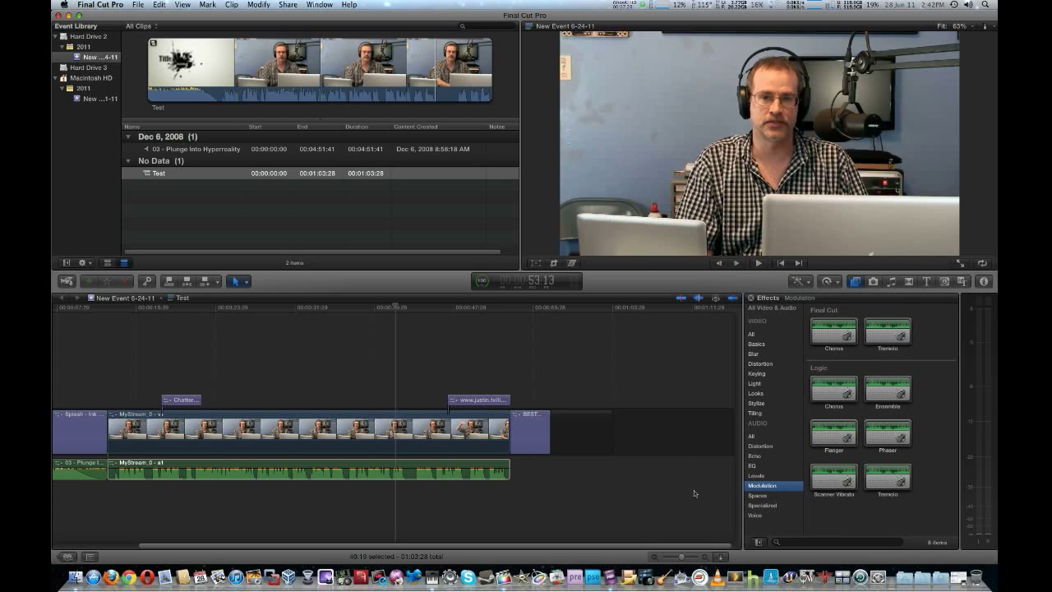
{"action": "left_click", "coordinate": [666, 494]}
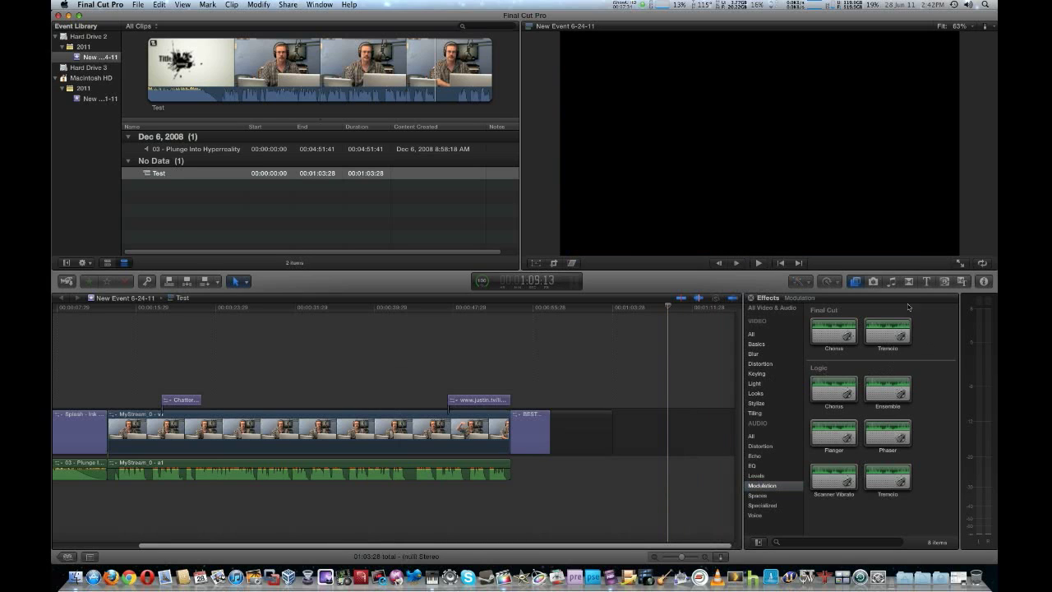
Step: Open the Music and Sound browser and show the Weapons category of the Final Cut Pro Sound Effects
{"action": "left_click", "coordinate": [890, 282]}
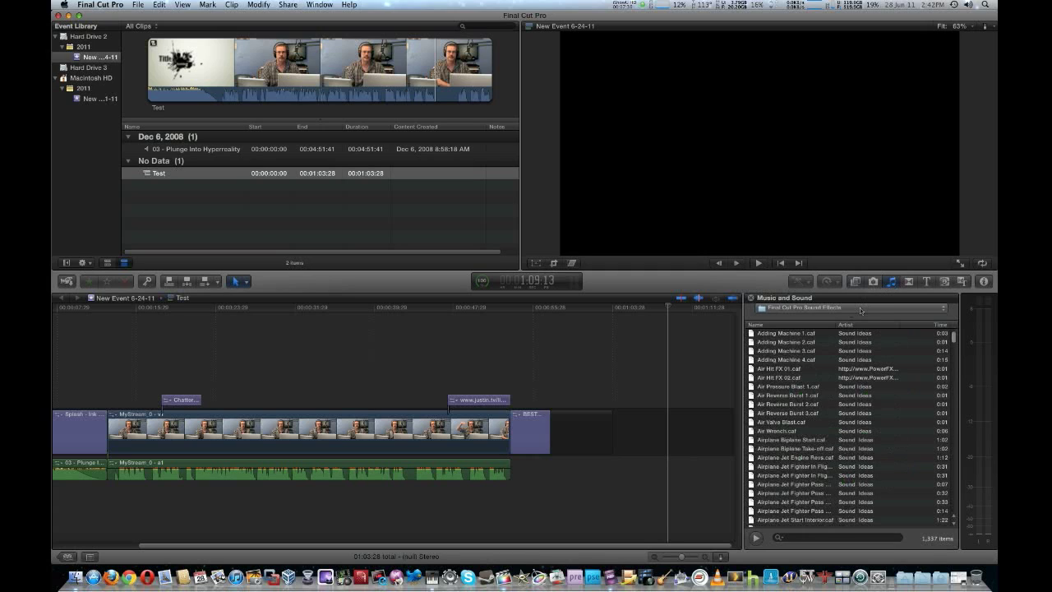
{"action": "left_click", "coordinate": [861, 309]}
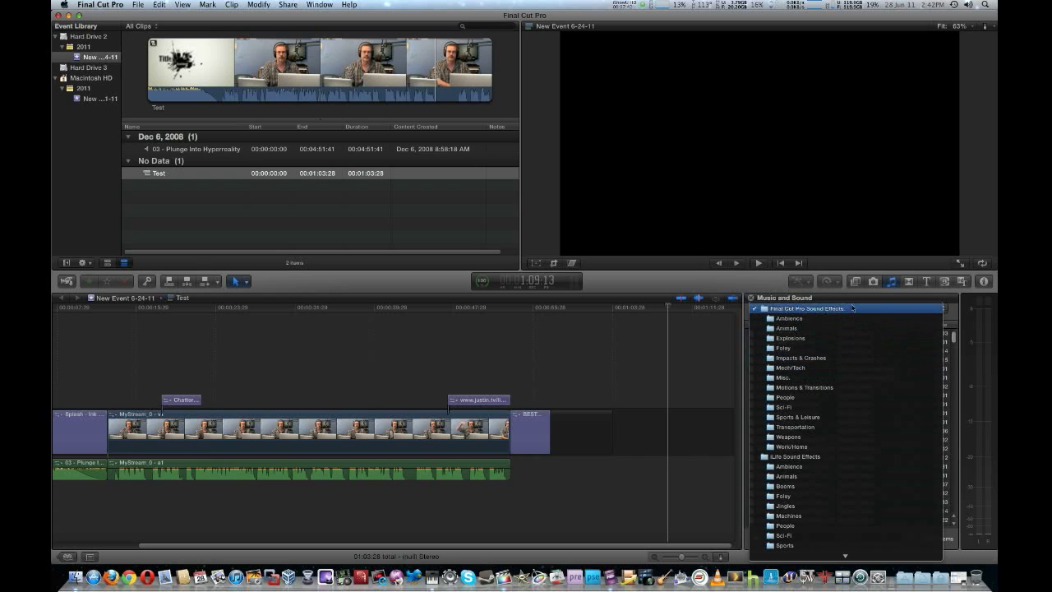
{"action": "left_click", "coordinate": [764, 286]}
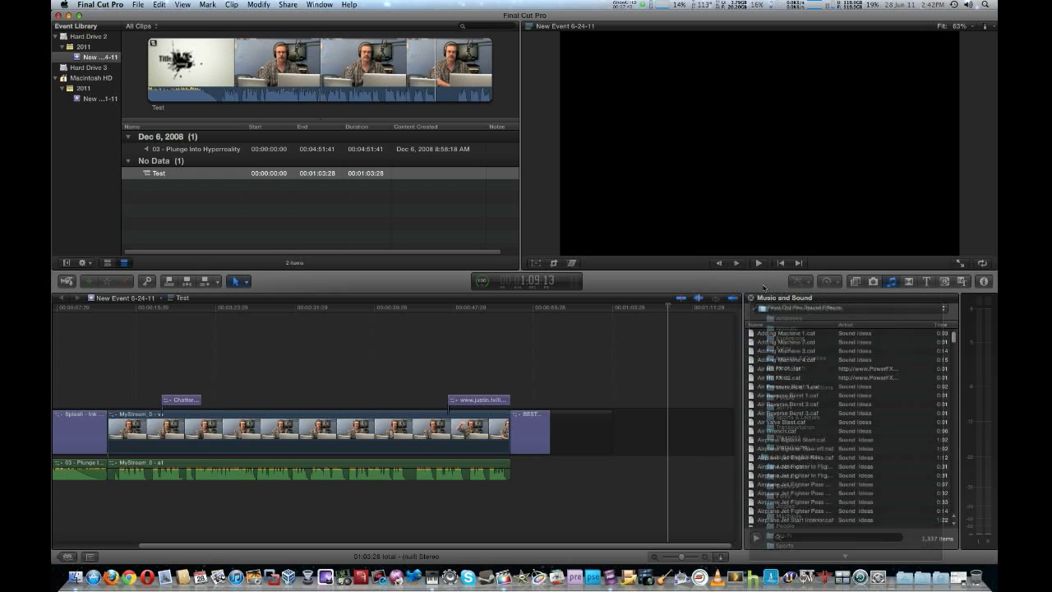
{"action": "left_click", "coordinate": [892, 282]}
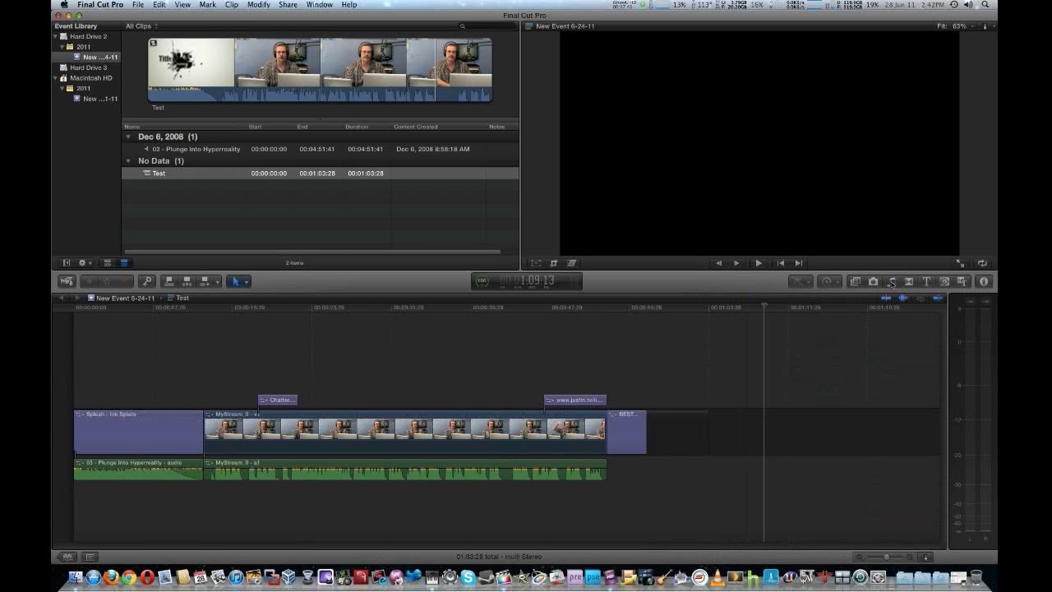
{"action": "left_click", "coordinate": [892, 282]}
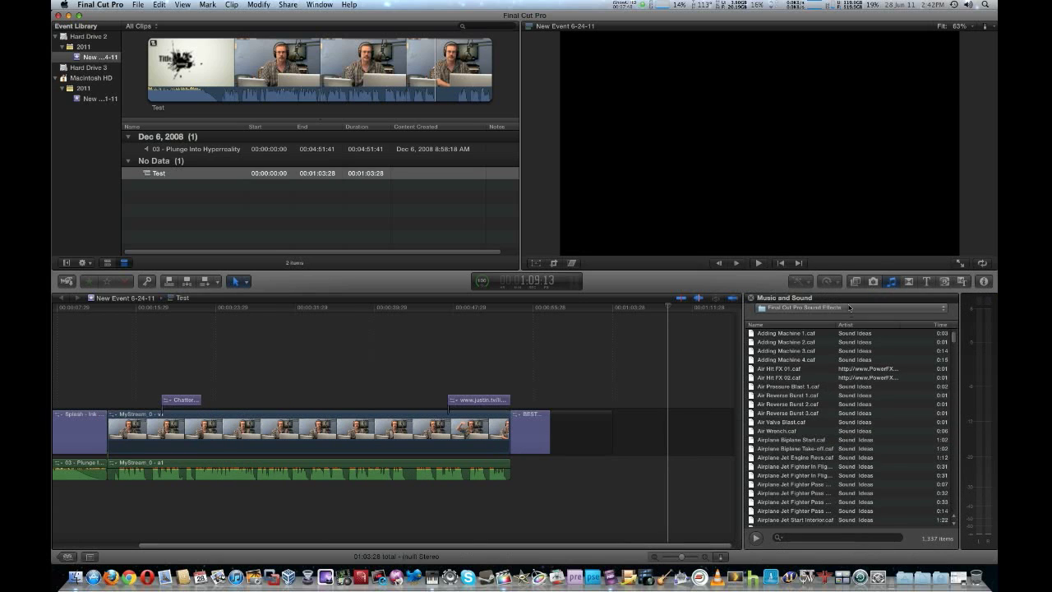
{"action": "left_click", "coordinate": [850, 309]}
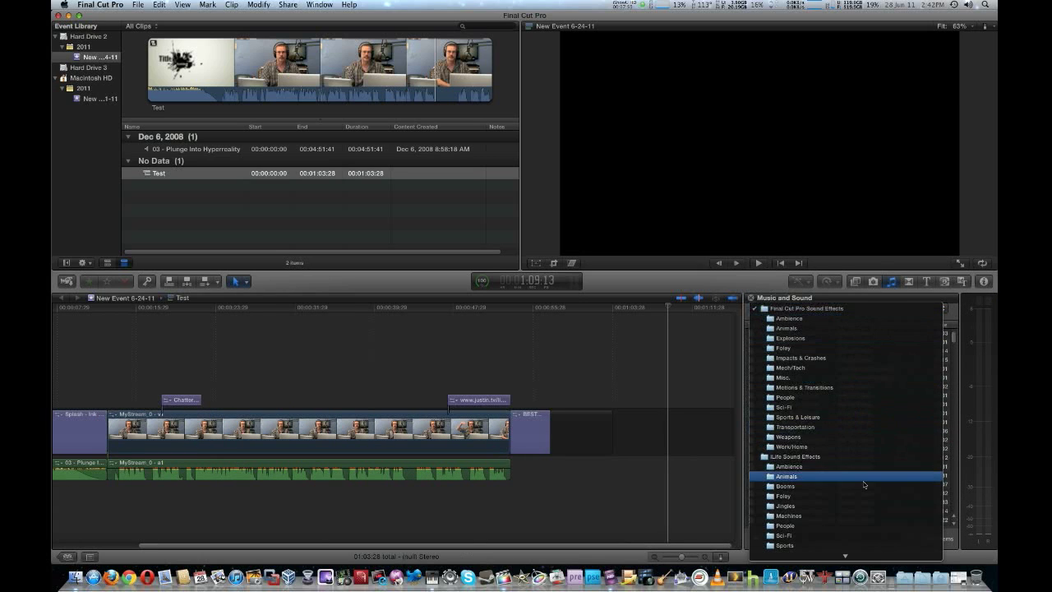
{"action": "scroll", "coordinate": [863, 483], "scroll_direction": "down", "scroll_amount": 3}
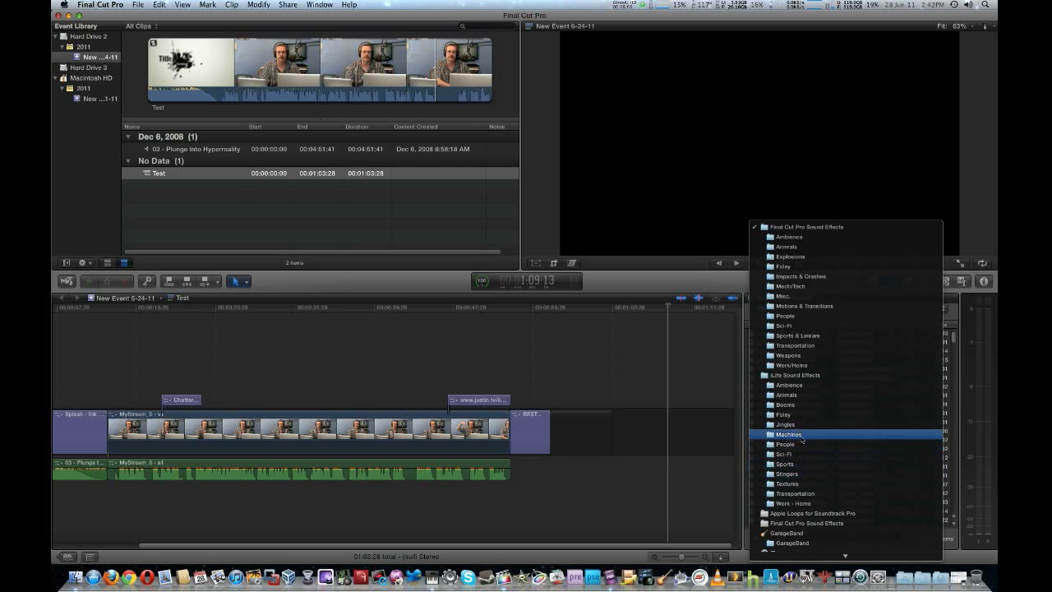
{"action": "left_click", "coordinate": [781, 356]}
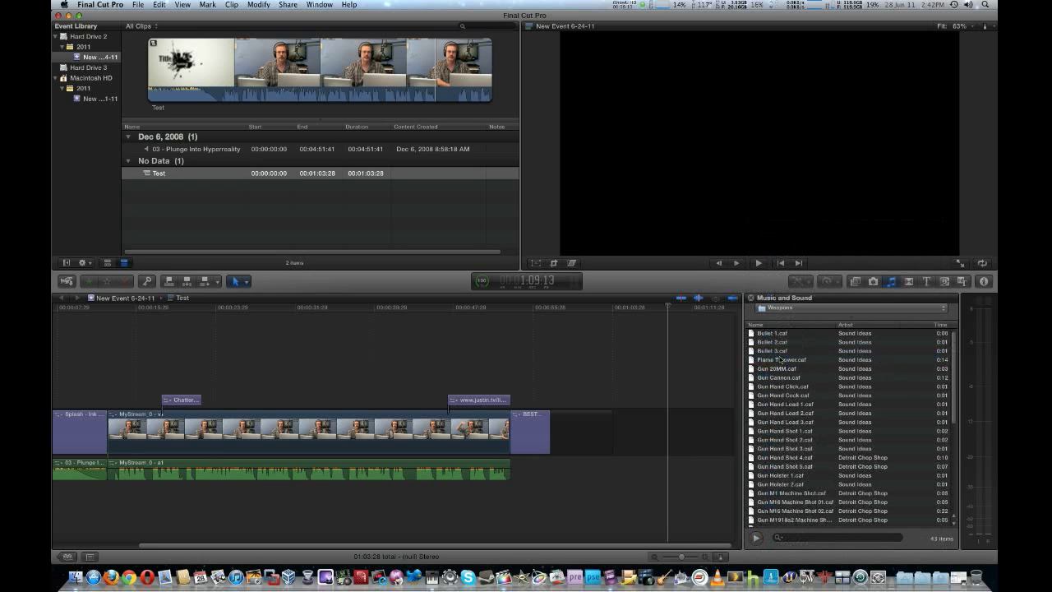
Step: Preview the Gun Hand Shot 1.caf sound effect in the sound browser
{"action": "scroll", "coordinate": [808, 429], "scroll_direction": "down", "scroll_amount": 1}
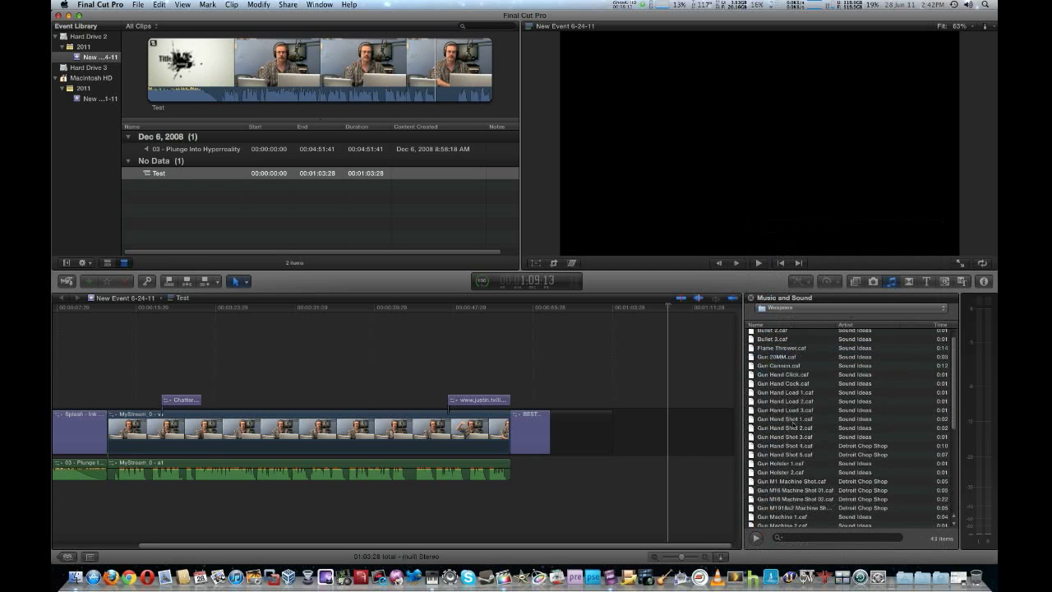
{"action": "left_click", "coordinate": [792, 424]}
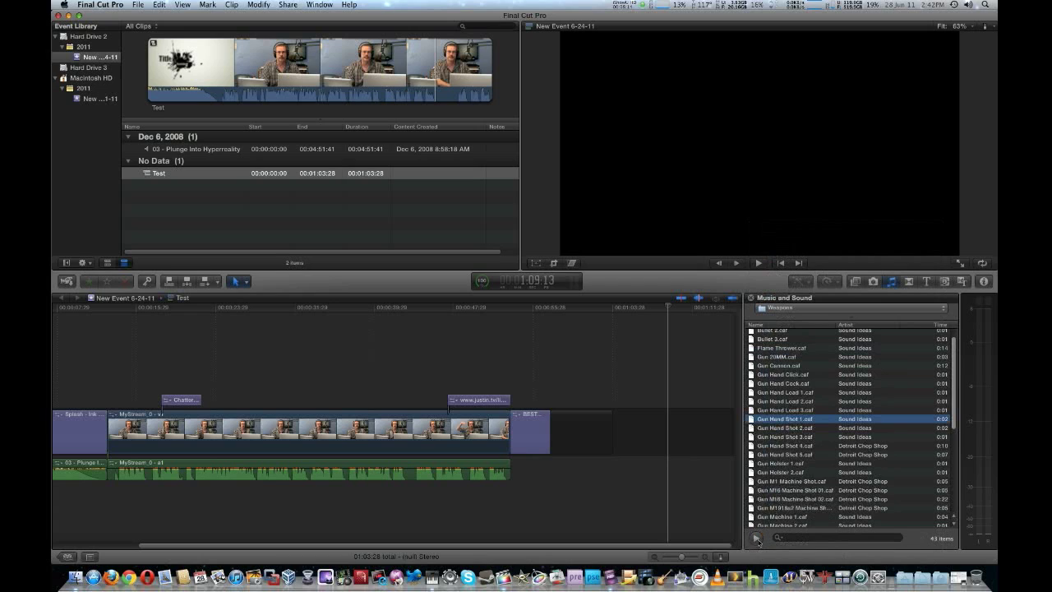
{"action": "left_click", "coordinate": [756, 538]}
Step: Connect Gun Hand Shot 1.caf above the MyStream clip at 40:15 and play that part of the timeline
{"action": "left_click_drag", "start_coordinate": [751, 420], "coordinate": [382, 383]}
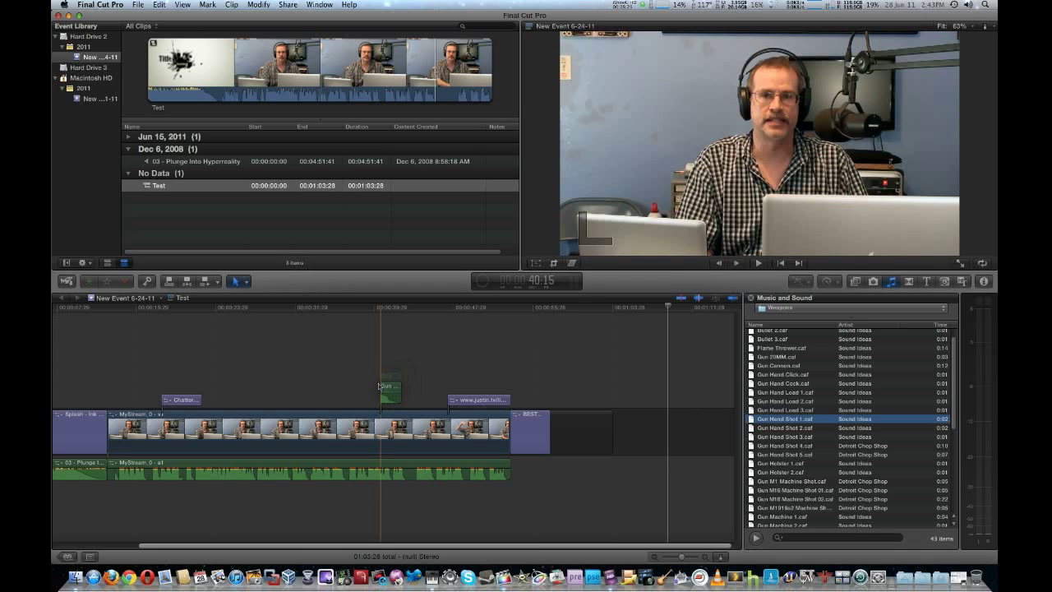
{"action": "key", "text": "space"}
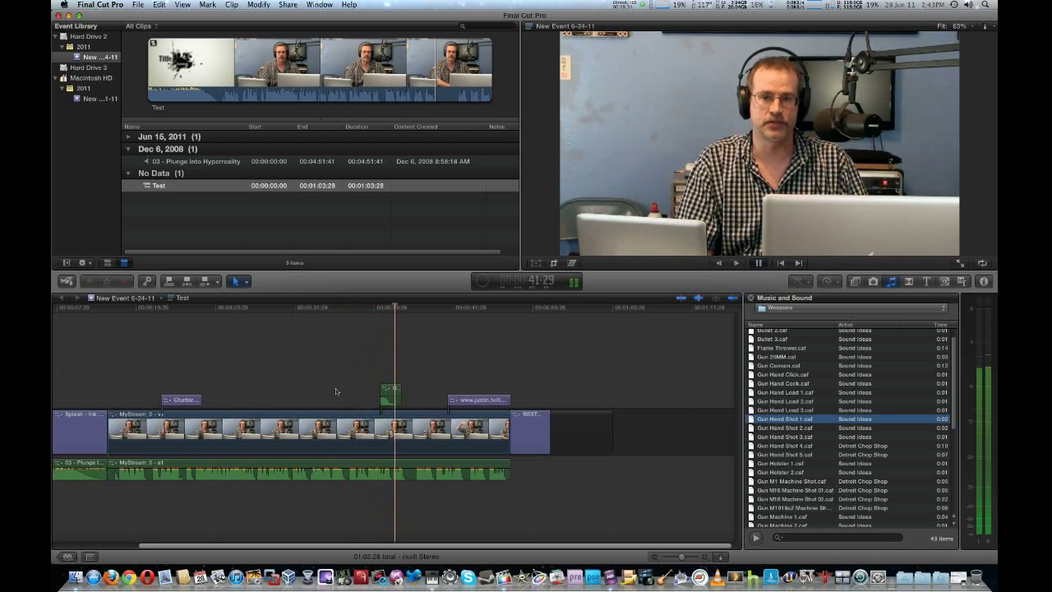
{"action": "key", "text": "space"}
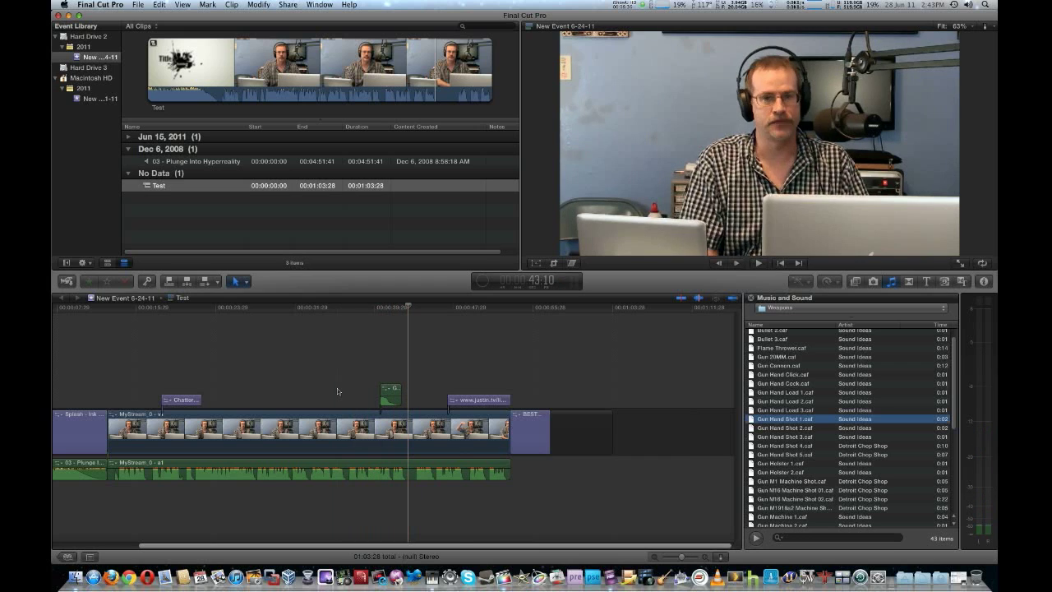
Step: Delete the gunshot clip from the timeline and look over the other weapon sounds
{"action": "left_click", "coordinate": [391, 398]}
{"action": "key", "text": "Delete"}
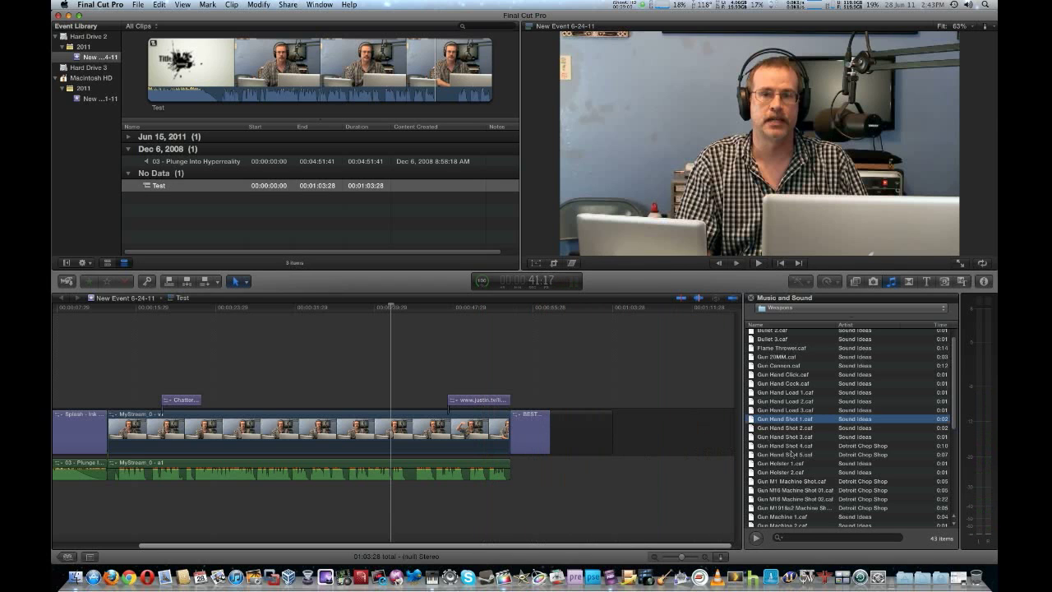
{"action": "scroll", "coordinate": [792, 454], "scroll_direction": "down", "scroll_amount": 5}
{"action": "scroll", "coordinate": [793, 454], "scroll_direction": "up", "scroll_amount": 5}
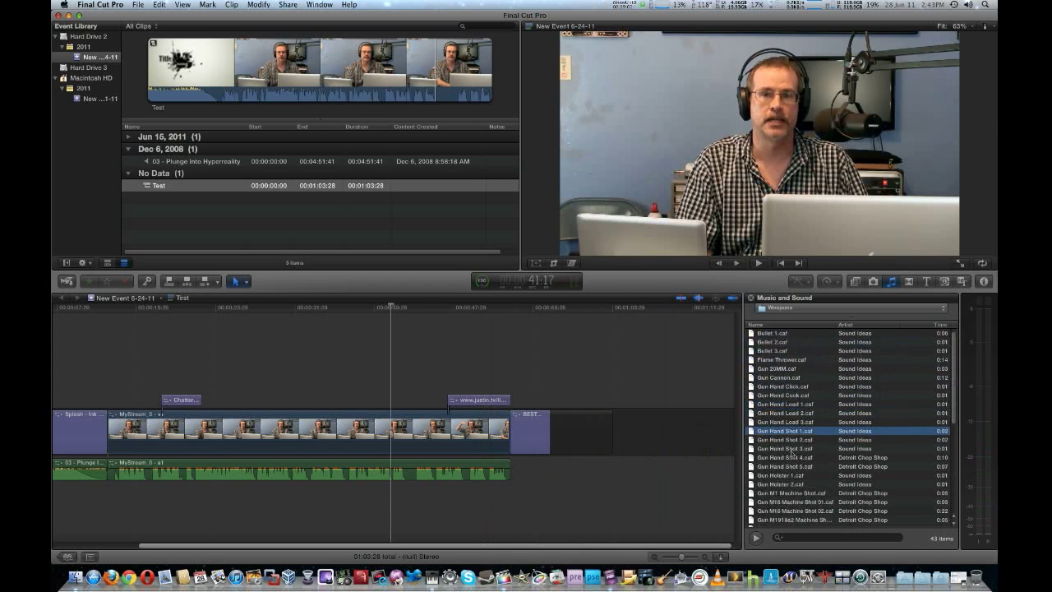
Step: View the available transitions and look through the Lower Thirds titles
{"action": "left_click", "coordinate": [908, 282]}
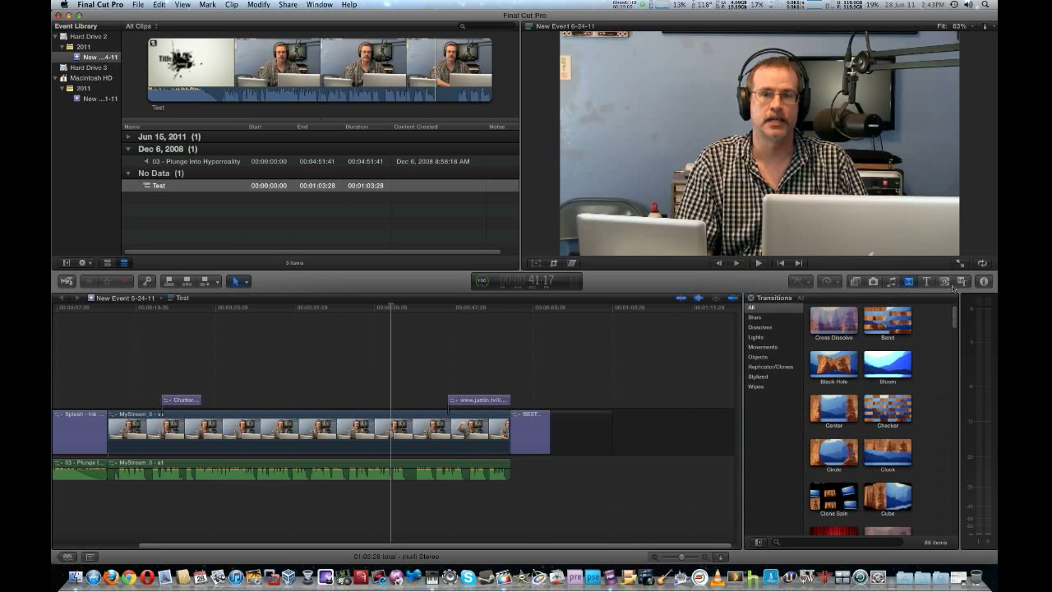
{"action": "left_click", "coordinate": [926, 282]}
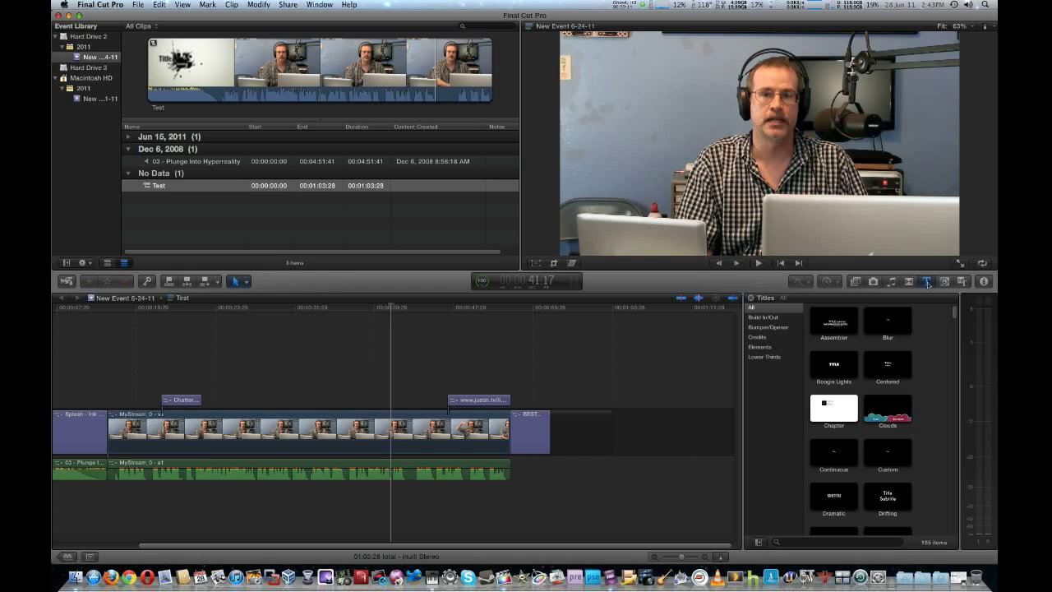
{"action": "left_click", "coordinate": [761, 358]}
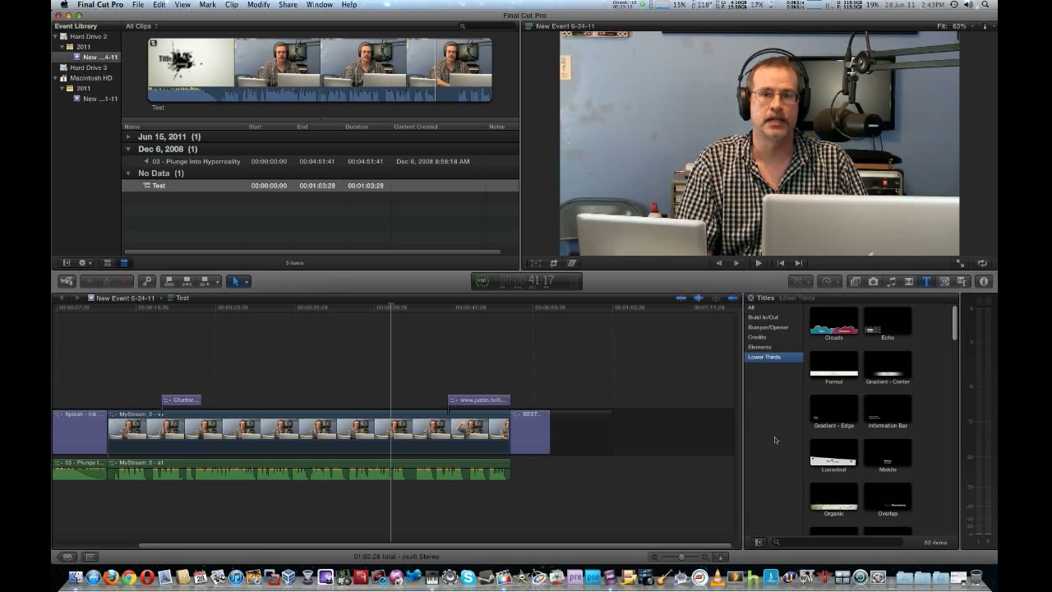
{"action": "scroll", "coordinate": [925, 460], "scroll_direction": "down", "scroll_amount": 10}
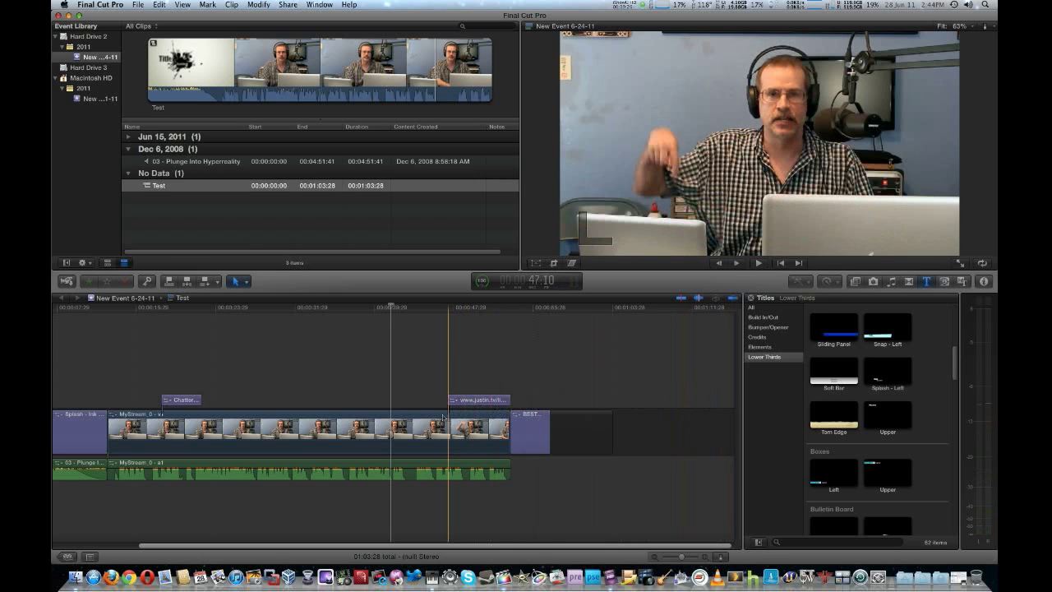
{"action": "key", "text": "space"}
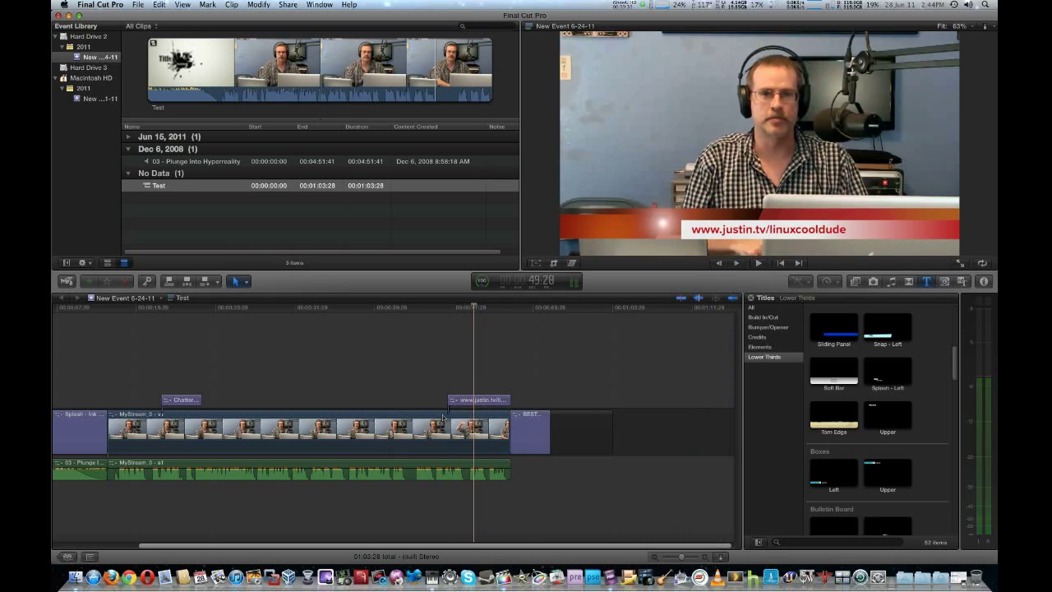
{"action": "key", "text": "space"}
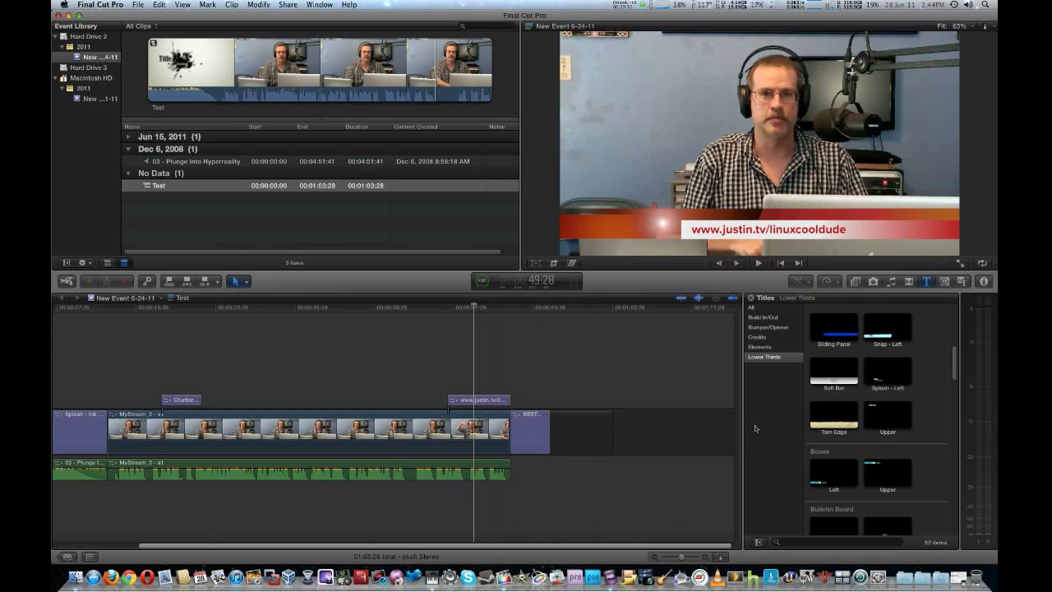
Step: Look through more Lower Thirds titles and the Bumper/Opener titles, and skim the opening title clip in the timeline
{"action": "scroll", "coordinate": [806, 425], "scroll_direction": "down", "scroll_amount": 10}
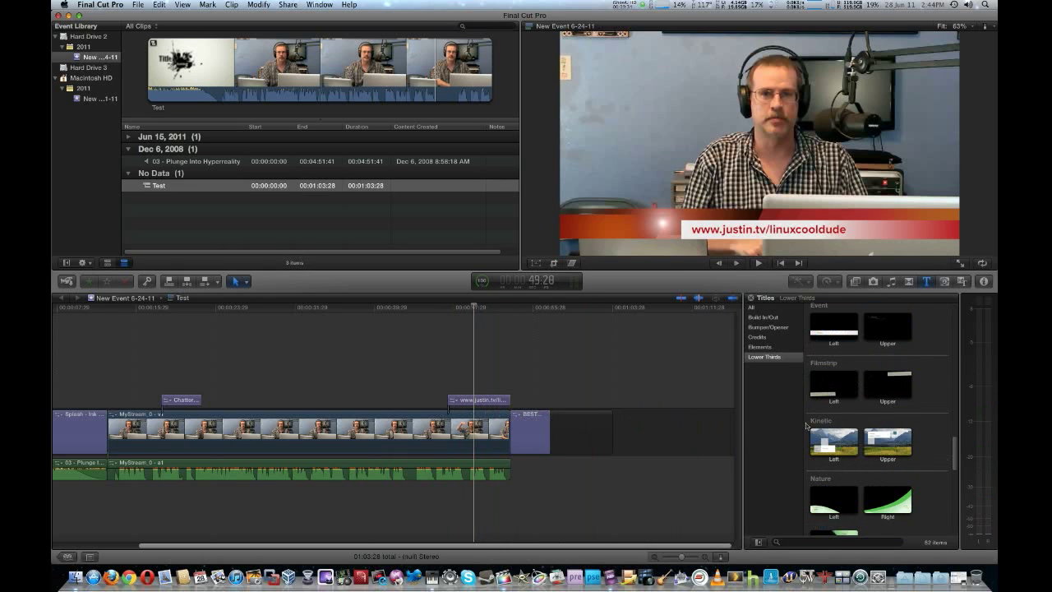
{"action": "left_click", "coordinate": [775, 329]}
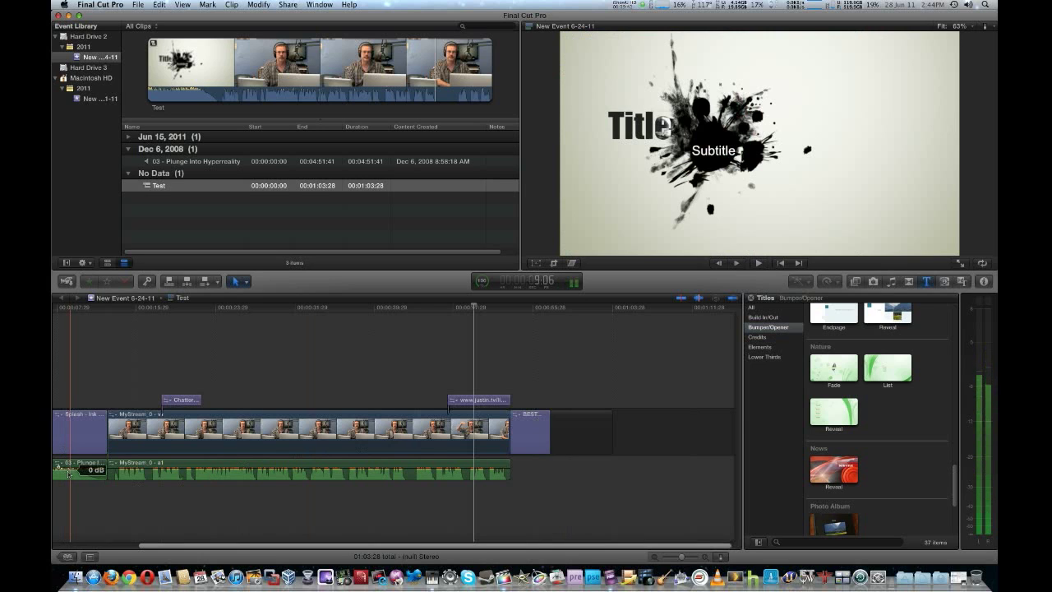
{"action": "left_click", "coordinate": [662, 370]}
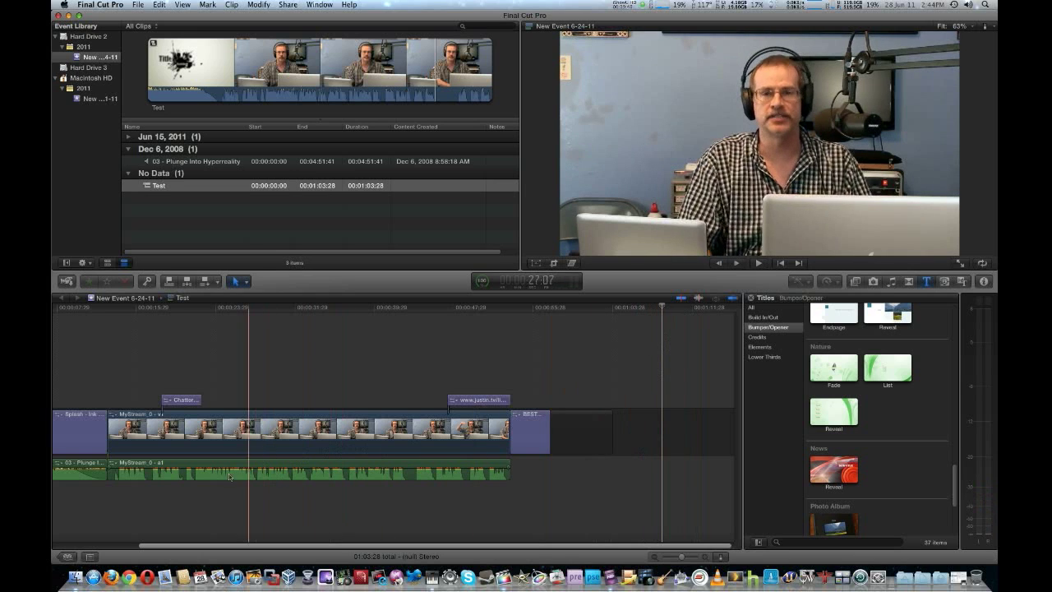
Step: Disable the "03 - Plunge Into Hyperreality" audio clip, play the opening title without it, and enable the clip again
{"action": "right_click", "coordinate": [86, 473]}
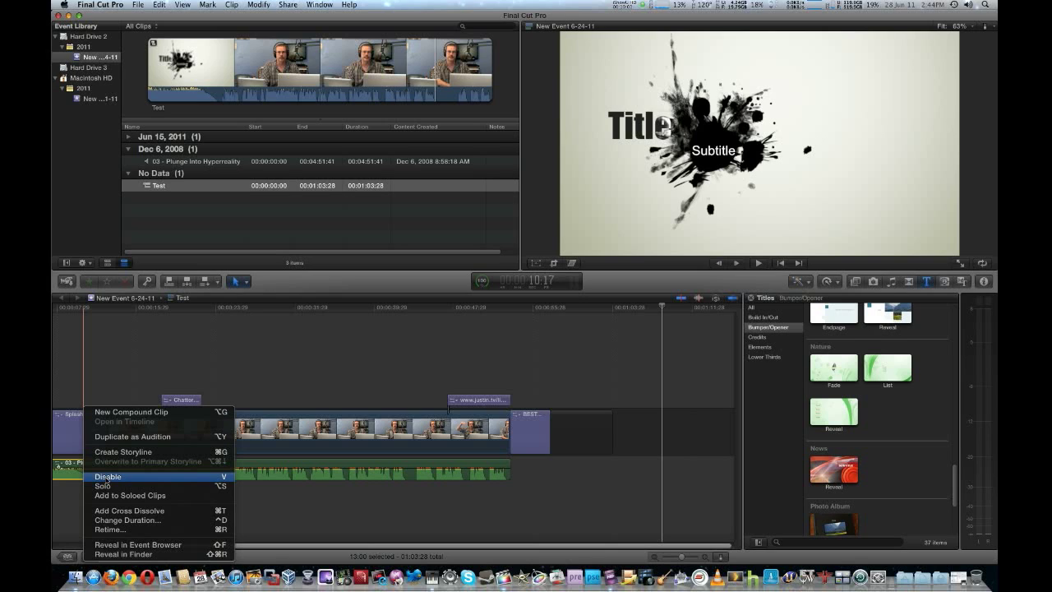
{"action": "left_click", "coordinate": [105, 477]}
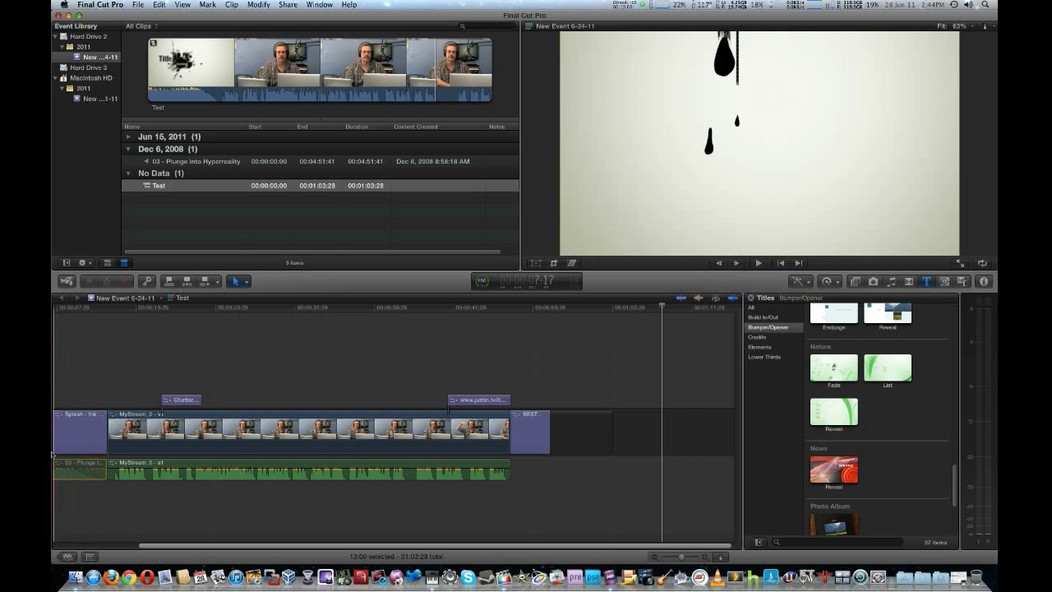
{"action": "key", "text": "space"}
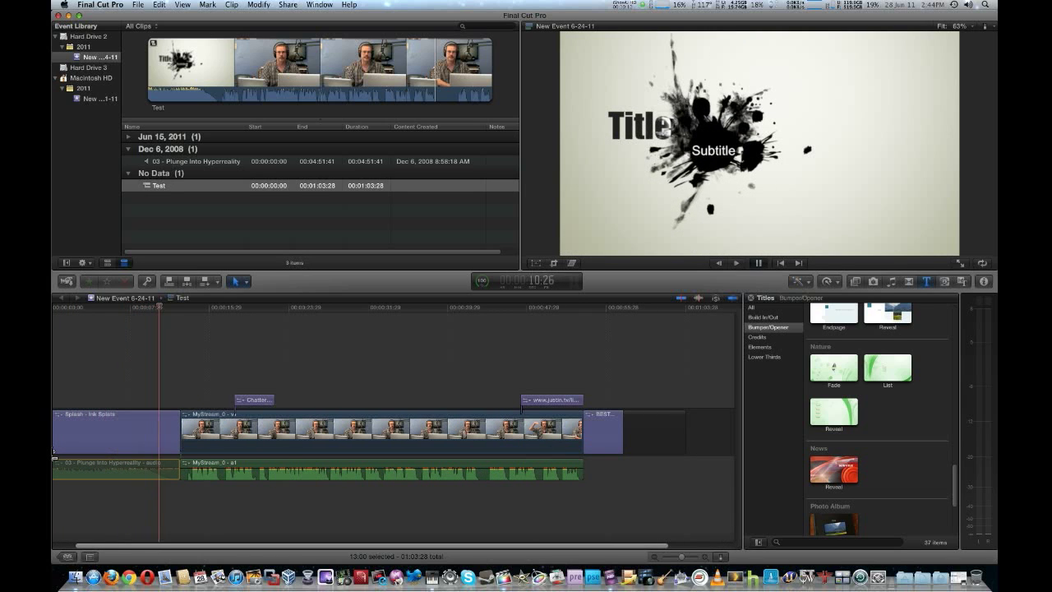
{"action": "key", "text": "space"}
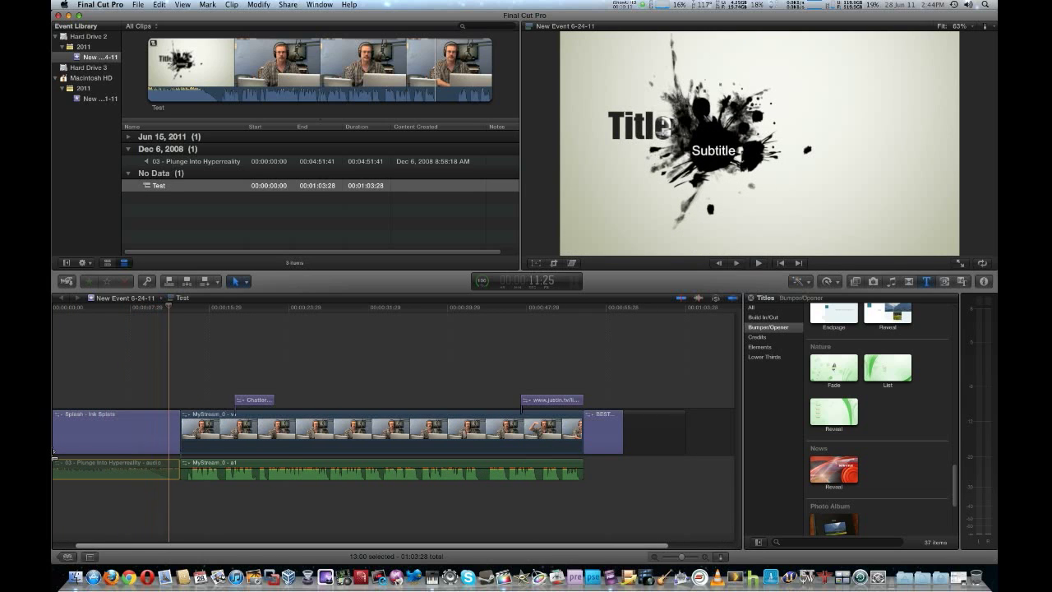
{"action": "right_click", "coordinate": [119, 470]}
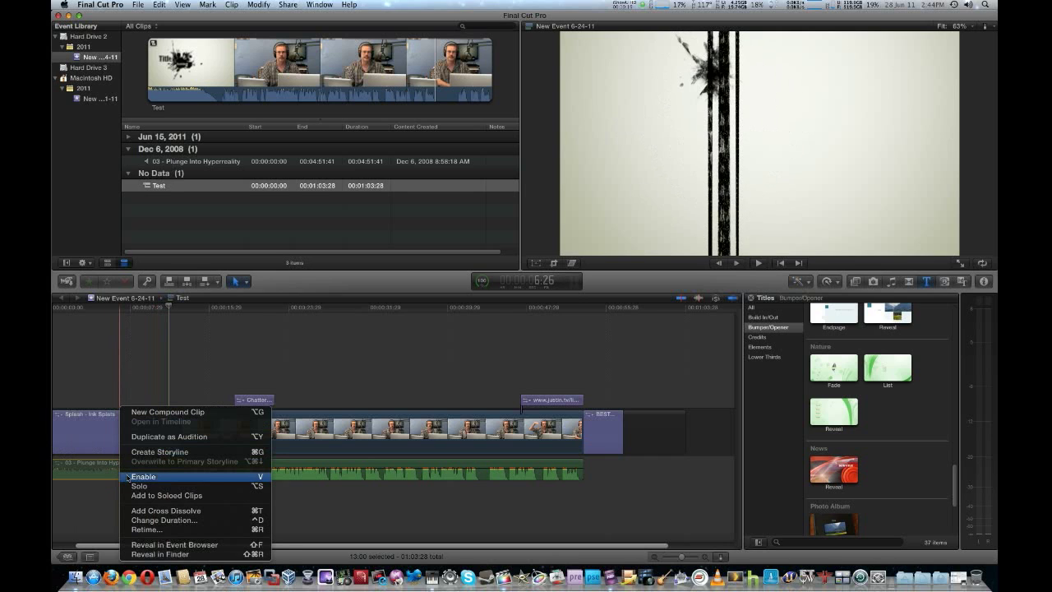
{"action": "left_click", "coordinate": [132, 479]}
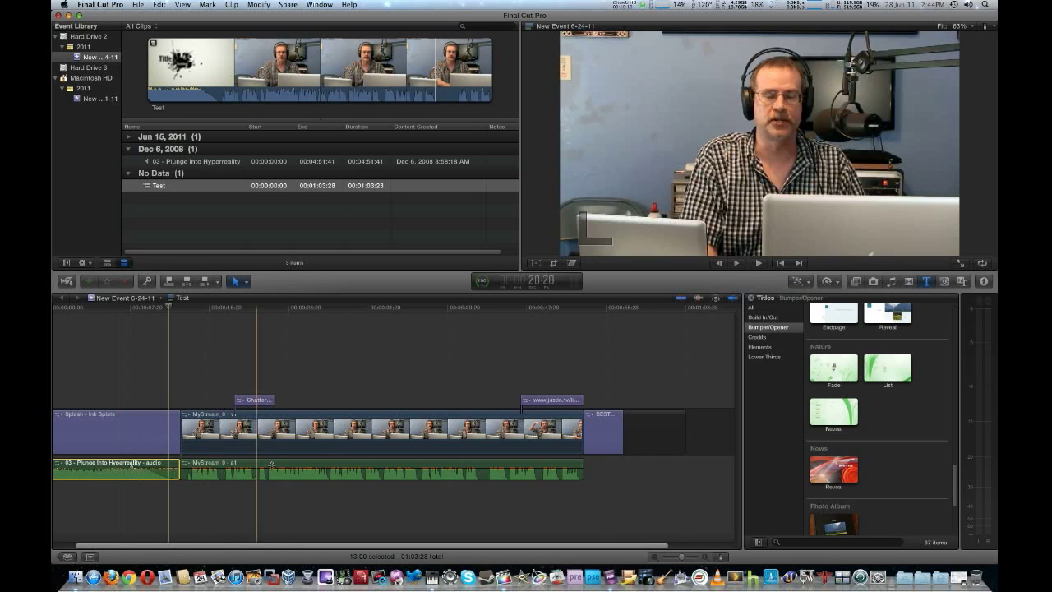
Step: Disable the MyStream_0 - v1 video clip in the timeline and enable it again
{"action": "left_click", "coordinate": [327, 435]}
{"action": "right_click", "coordinate": [327, 436]}
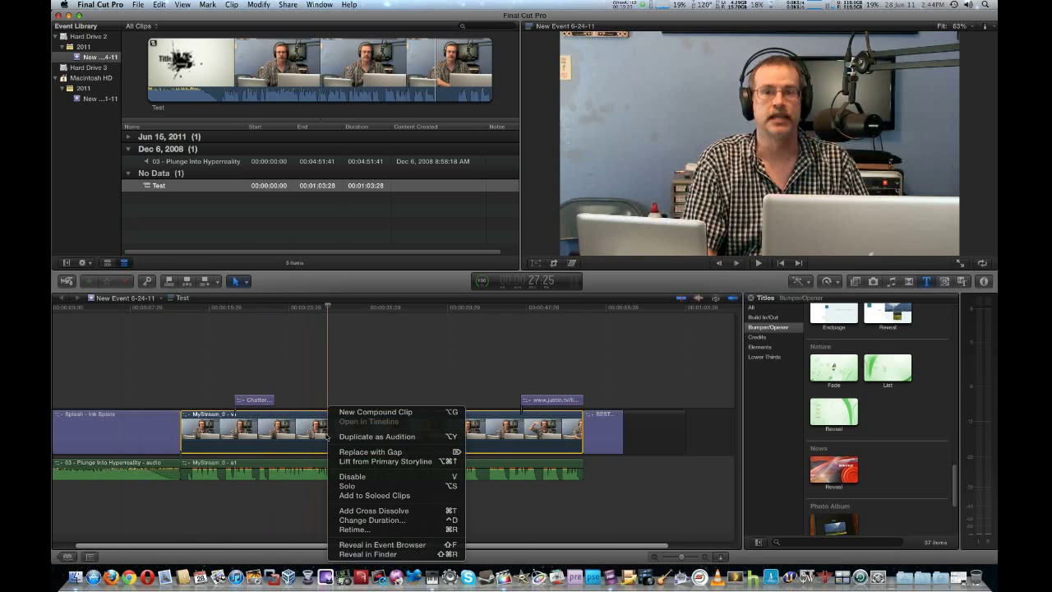
{"action": "left_click", "coordinate": [344, 477]}
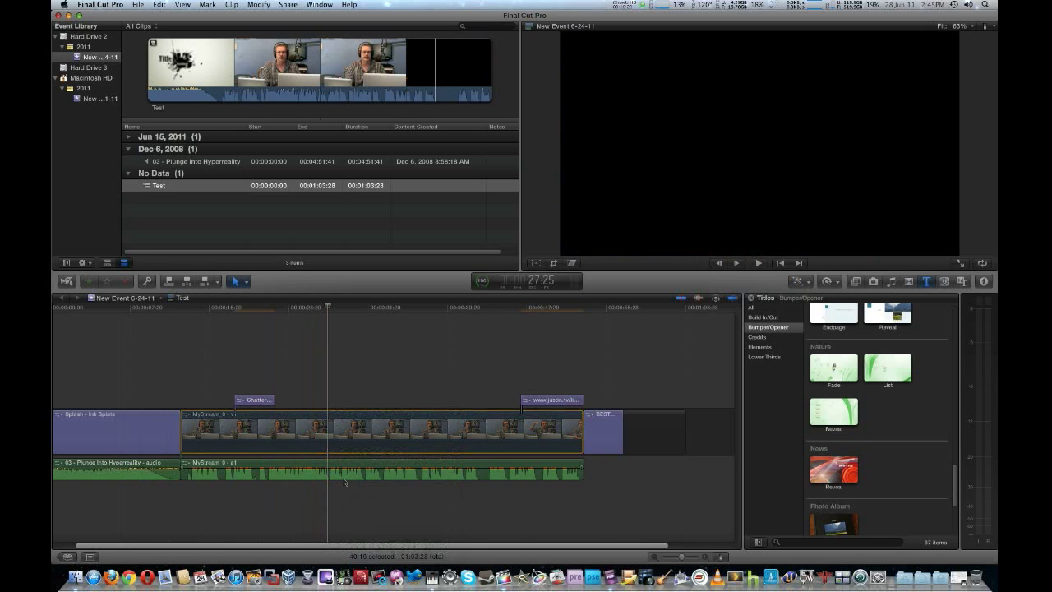
{"action": "right_click", "coordinate": [359, 422]}
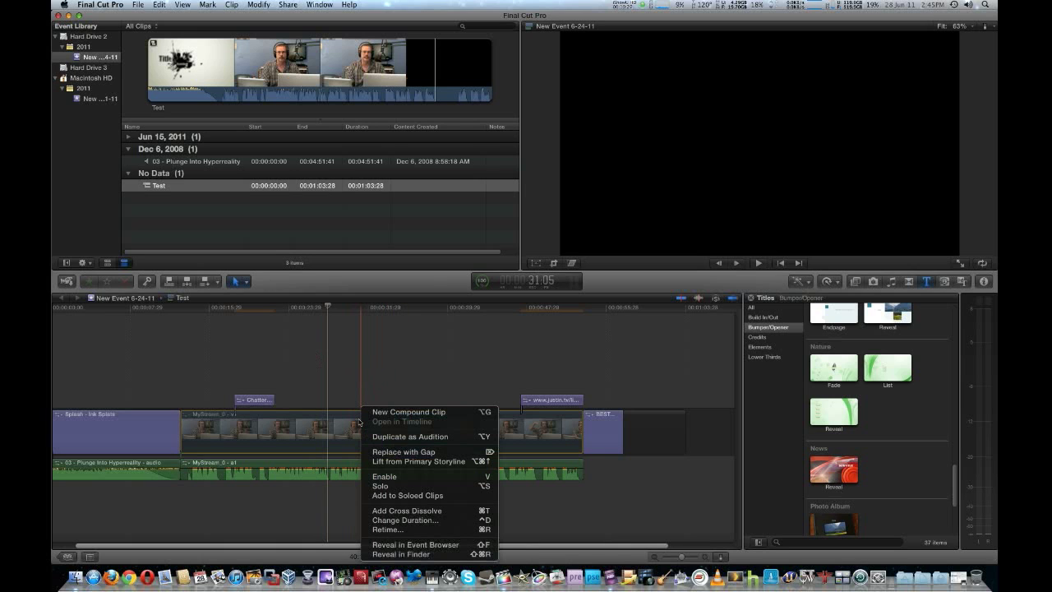
{"action": "left_click", "coordinate": [381, 476]}
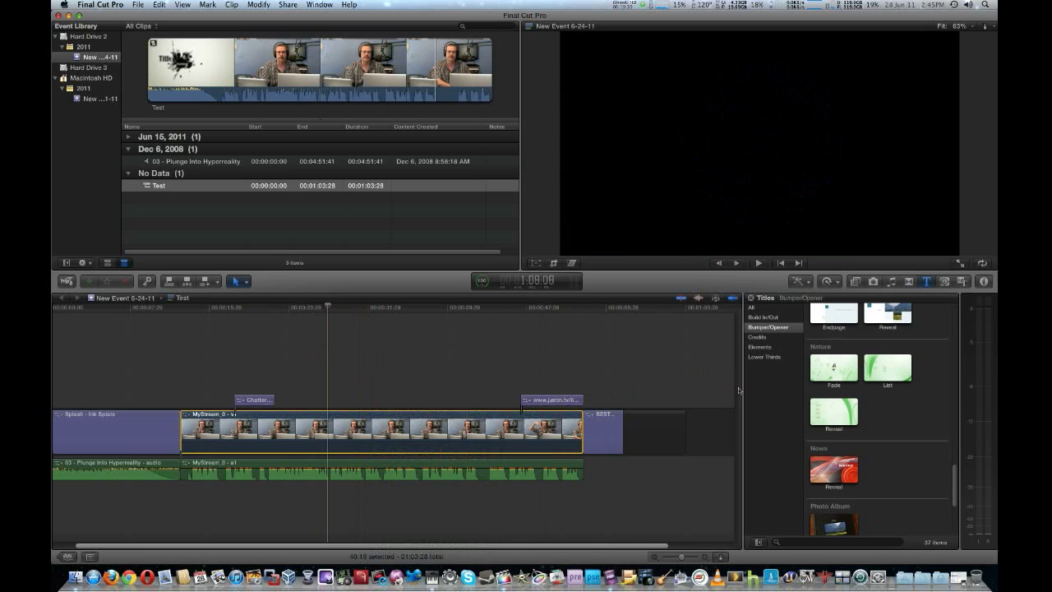
Step: Look through the Credits titles, generators and themes, and preview the Assembler title among all titles
{"action": "left_click", "coordinate": [756, 337]}
{"action": "scroll", "coordinate": [798, 395], "scroll_direction": "up", "scroll_amount": 10}
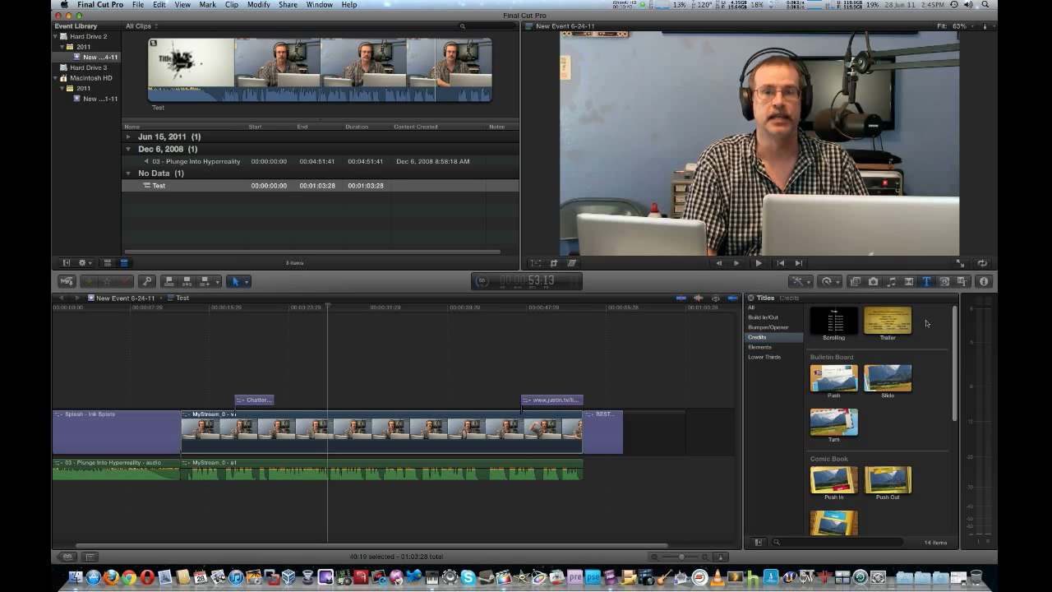
{"action": "left_click", "coordinate": [945, 283]}
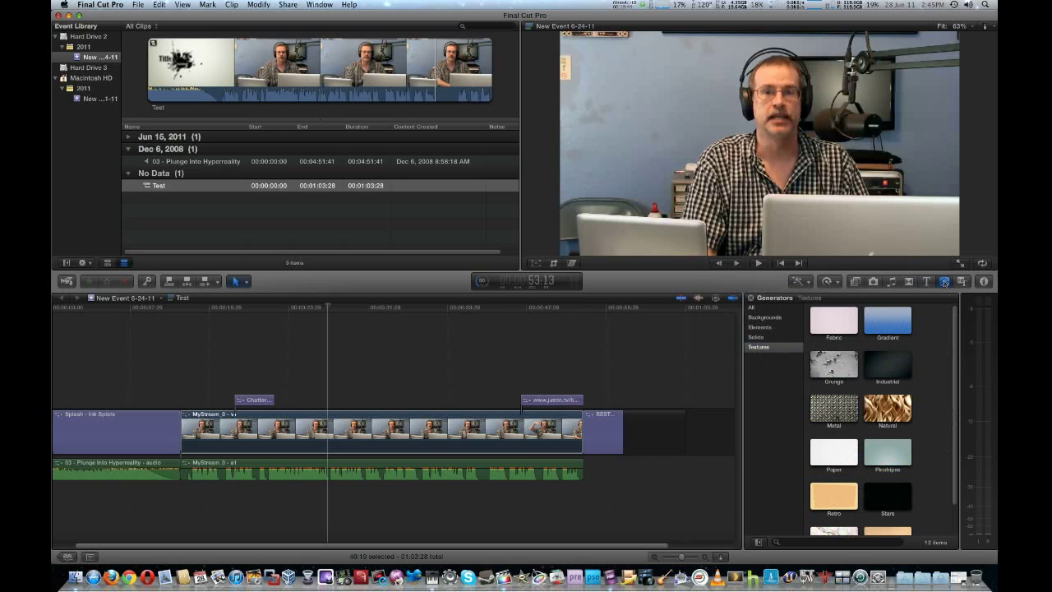
{"action": "left_click", "coordinate": [961, 282]}
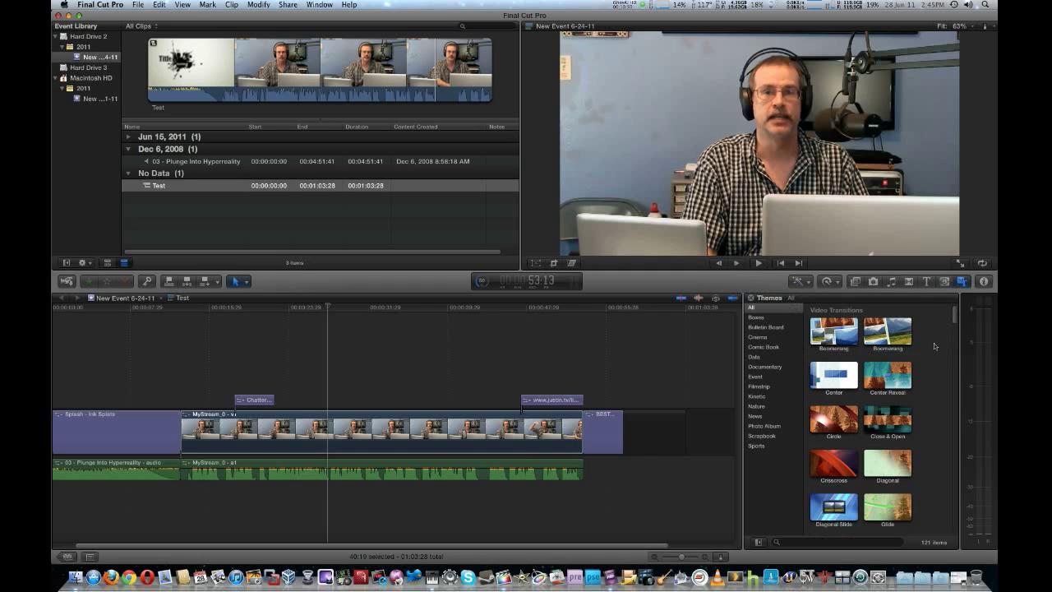
{"action": "left_click", "coordinate": [925, 281]}
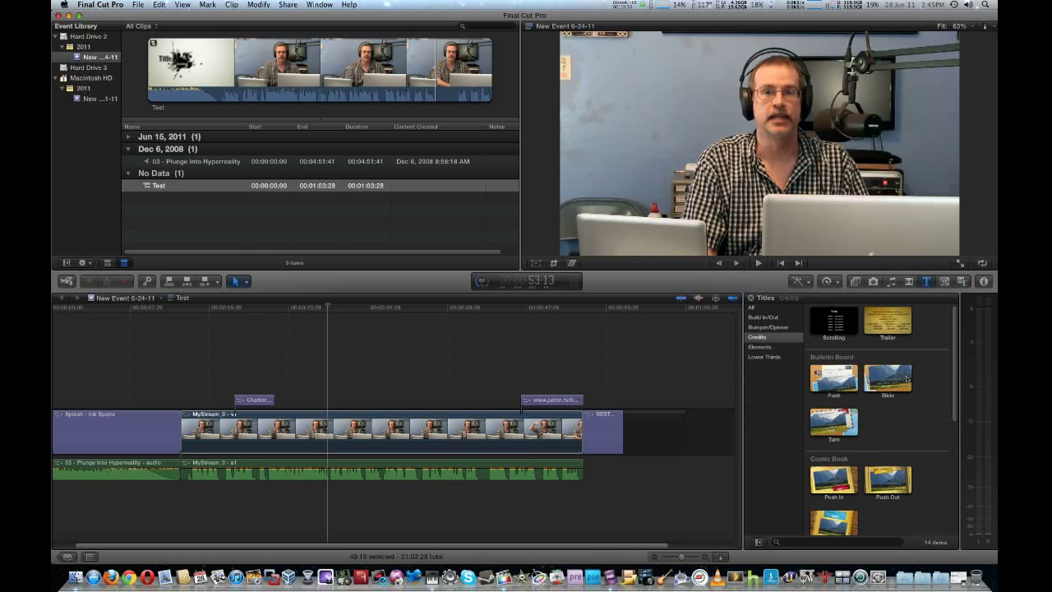
{"action": "left_click", "coordinate": [756, 310]}
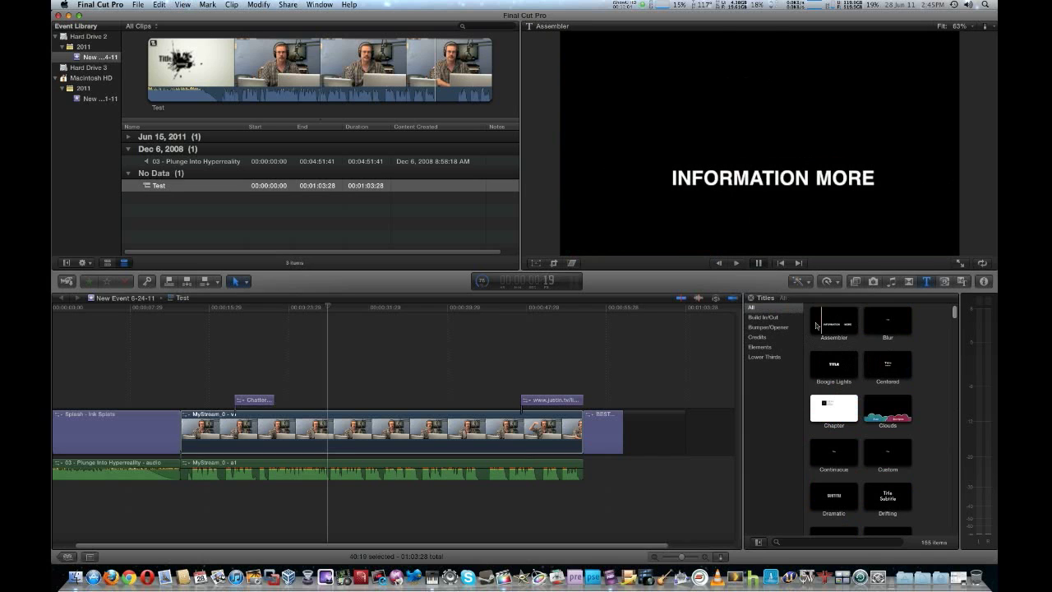
{"action": "key", "text": "space"}
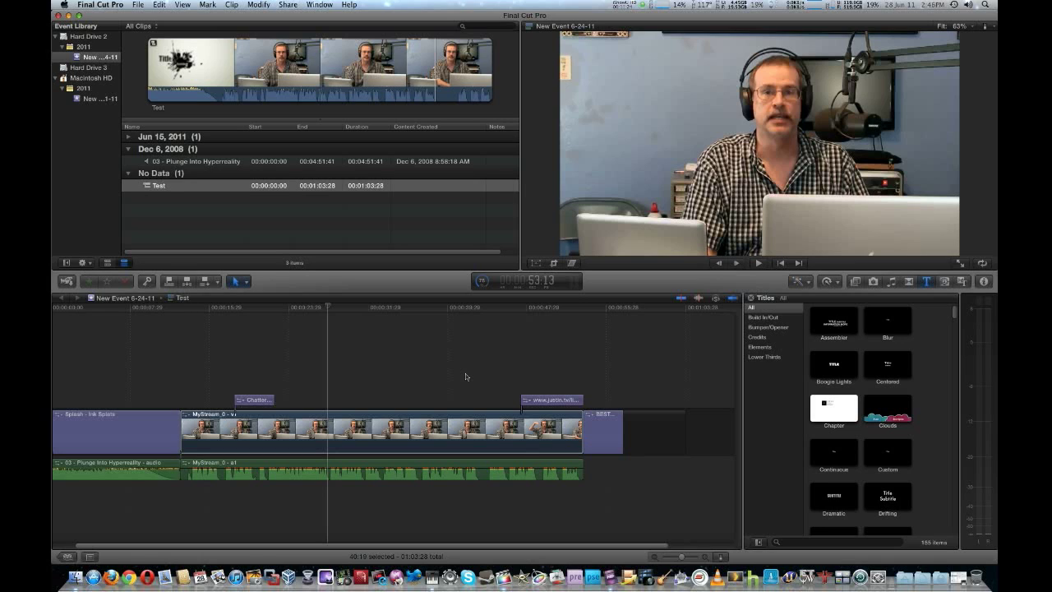
Step: Select the MyStream_0 - v1 clip in the timeline and display its video properties in the Inspector
{"action": "left_click", "coordinate": [448, 428]}
{"action": "left_click", "coordinate": [448, 428]}
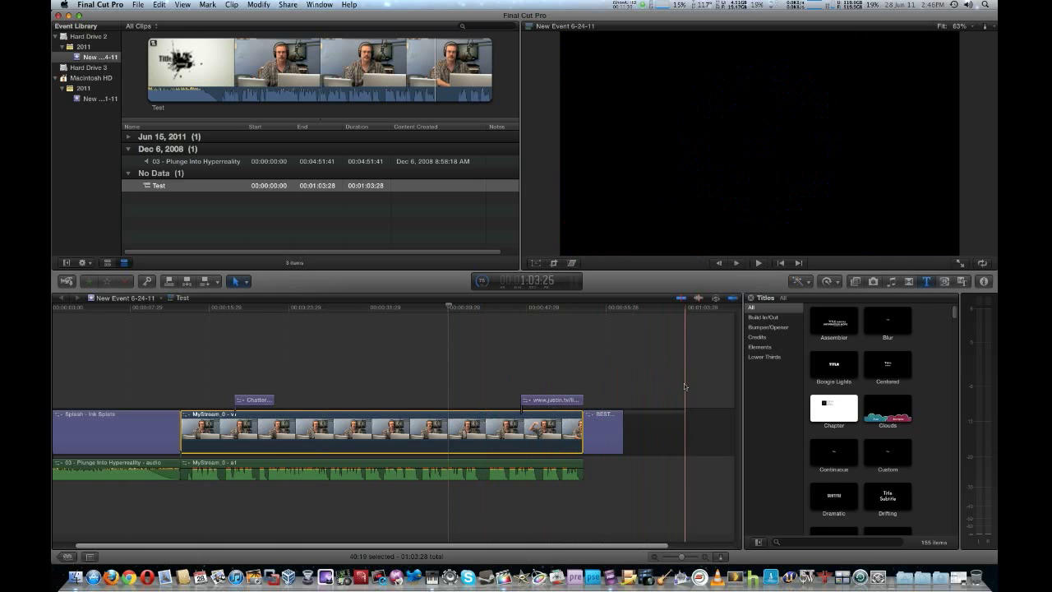
{"action": "left_click", "coordinate": [983, 285]}
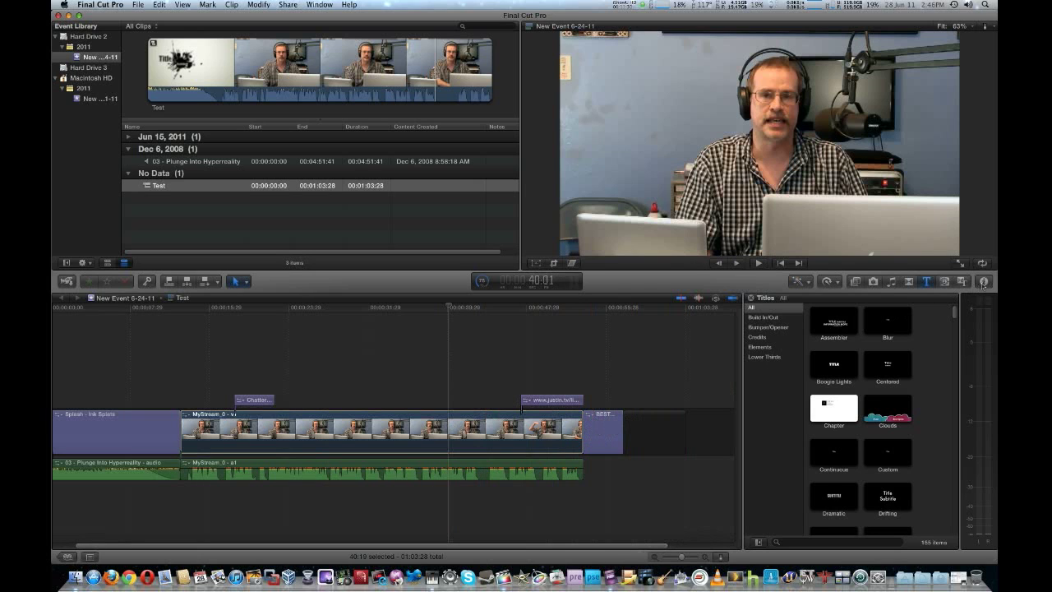
{"action": "left_click", "coordinate": [983, 283]}
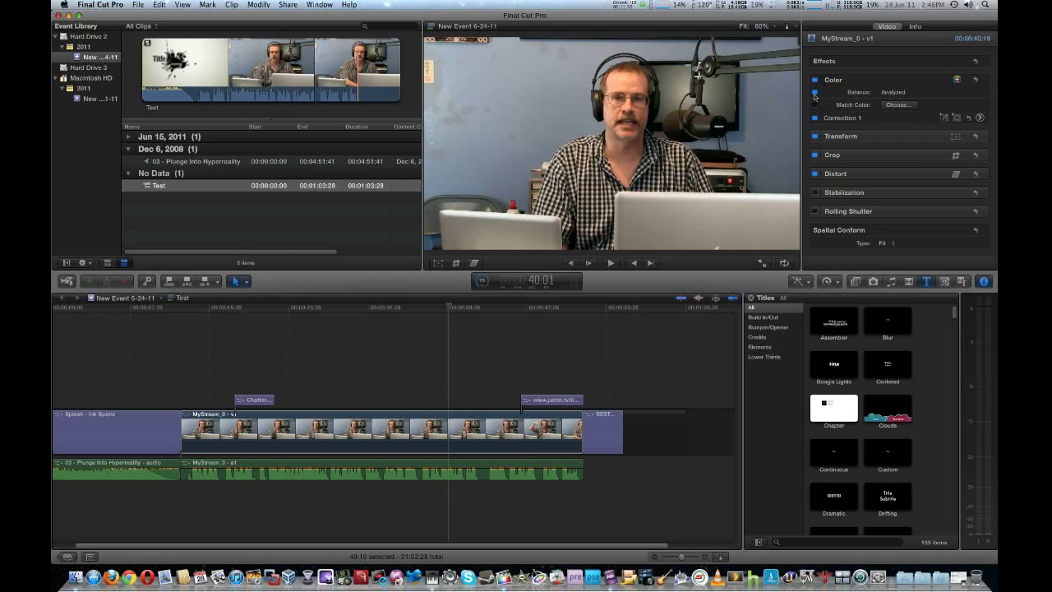
Step: Switch the clip's color balance off and on, then add a second color correction and undo it
{"action": "left_click", "coordinate": [815, 94]}
{"action": "left_click", "coordinate": [815, 93]}
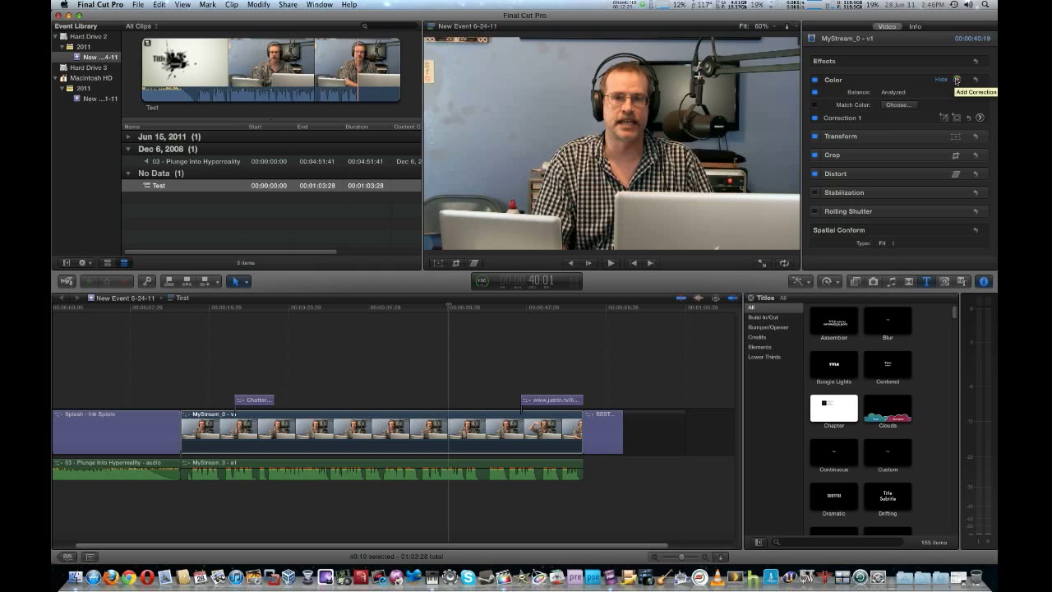
{"action": "left_click", "coordinate": [957, 80]}
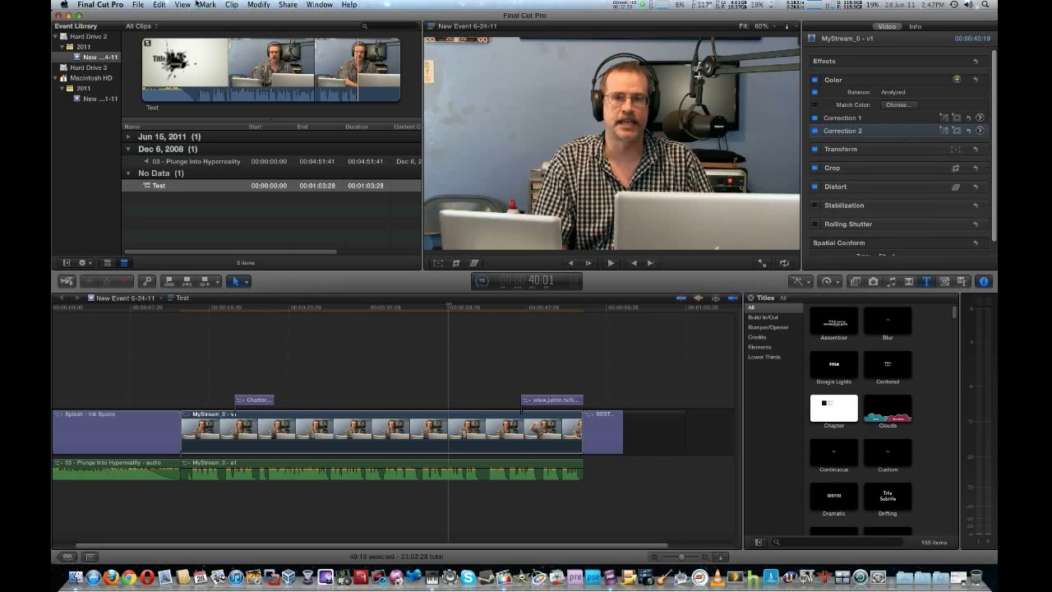
{"action": "left_click", "coordinate": [159, 5]}
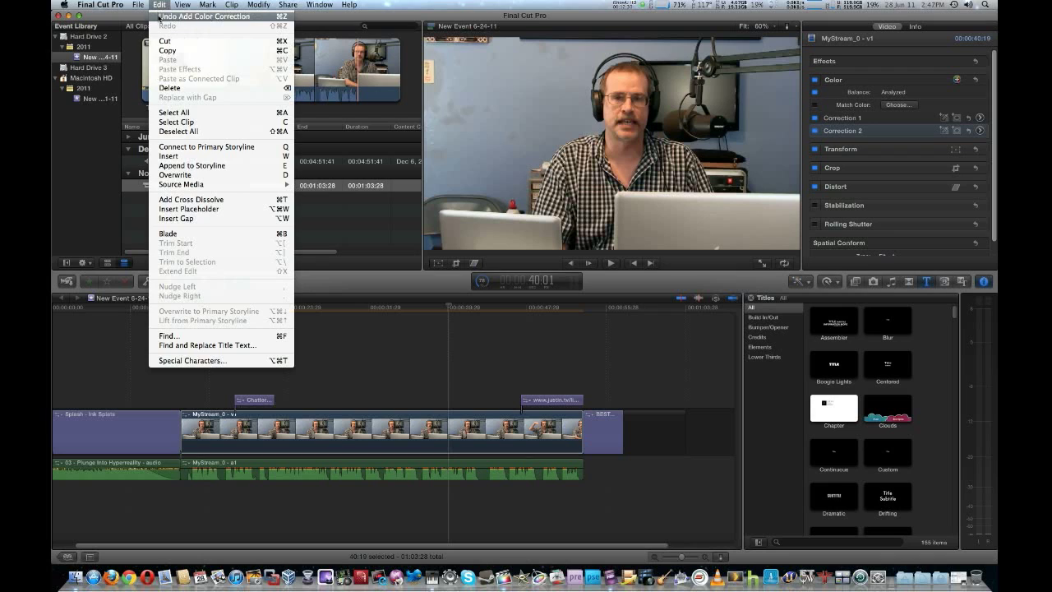
{"action": "left_click", "coordinate": [161, 19]}
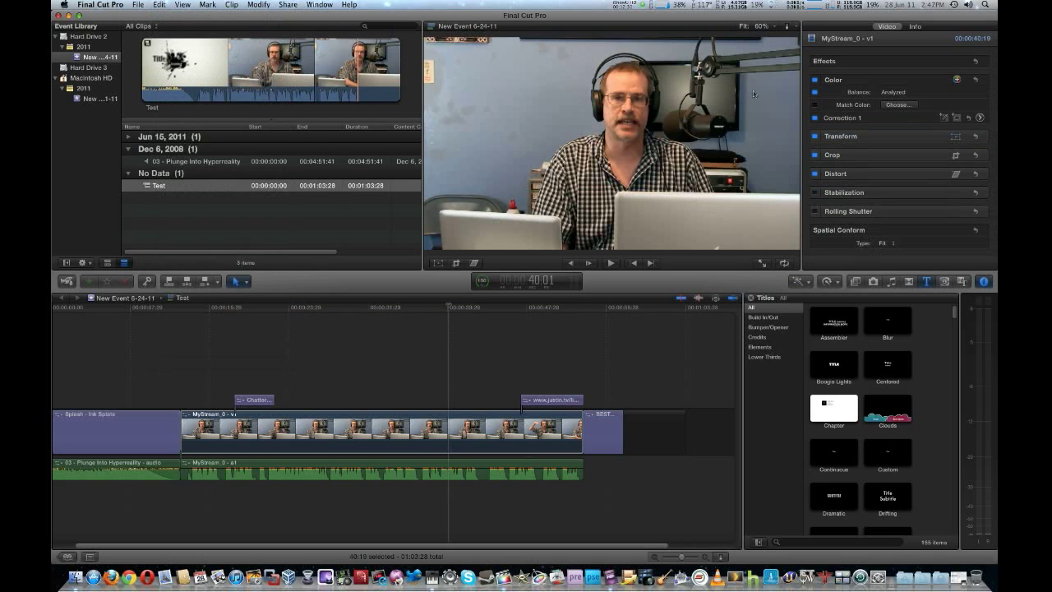
Step: Open the color adjustments of Correction 1 and examine its color, saturation and exposure controls
{"action": "left_click", "coordinate": [980, 119]}
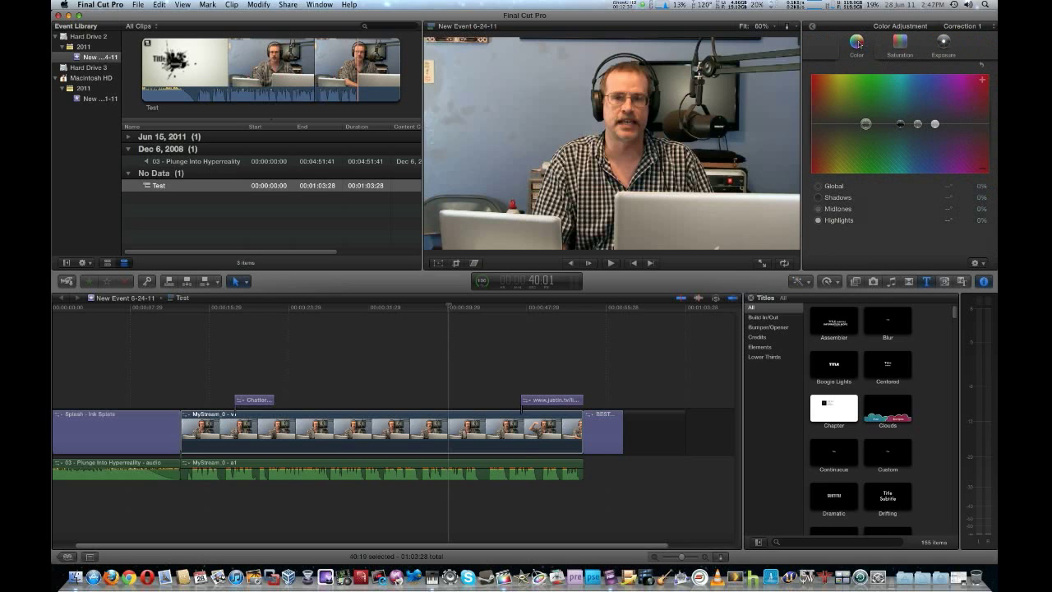
{"action": "left_click", "coordinate": [898, 46]}
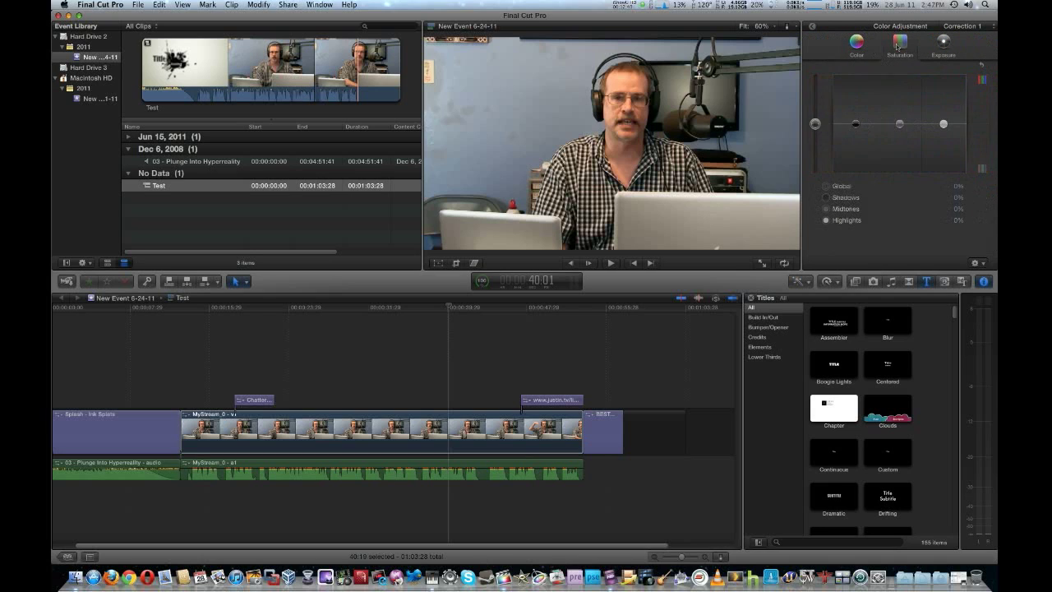
{"action": "left_click", "coordinate": [942, 45]}
{"action": "left_click", "coordinate": [857, 42]}
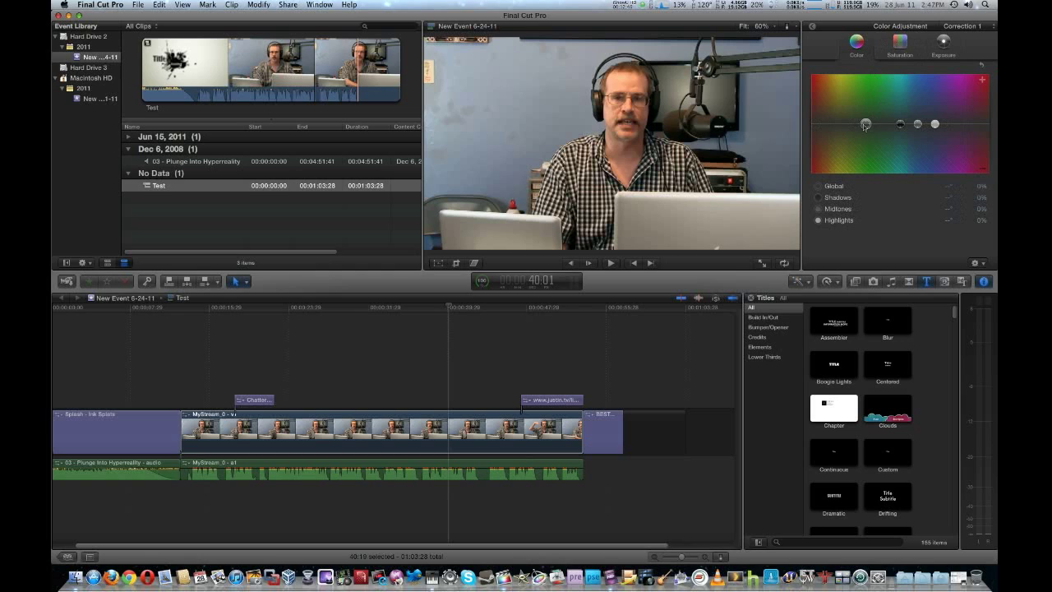
Step: Lower the global saturation of Correction 1 to -100% and return it to 0%
{"action": "left_click", "coordinate": [902, 43]}
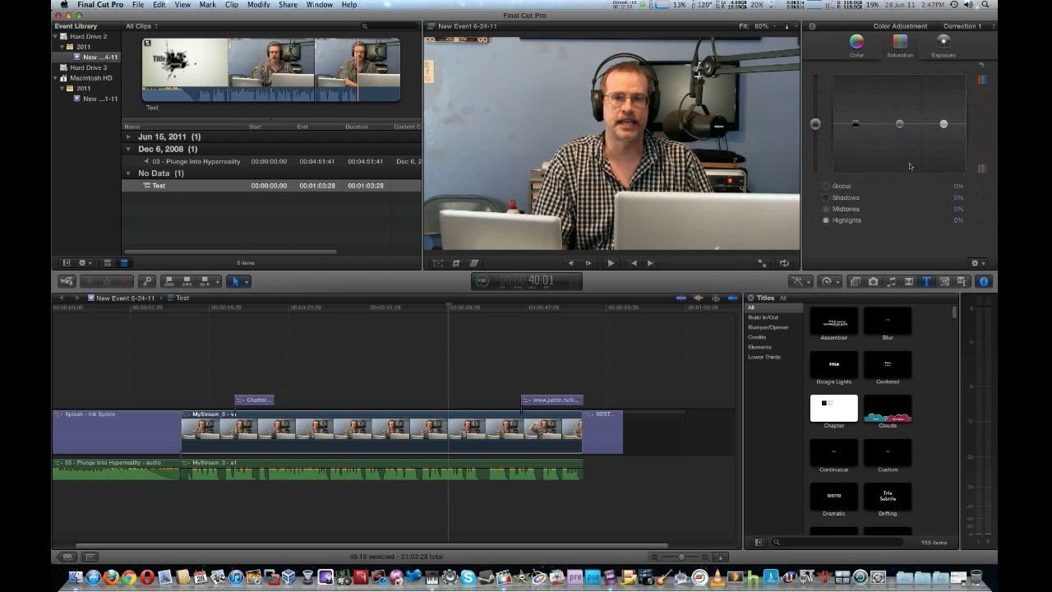
{"action": "left_click", "coordinate": [856, 125]}
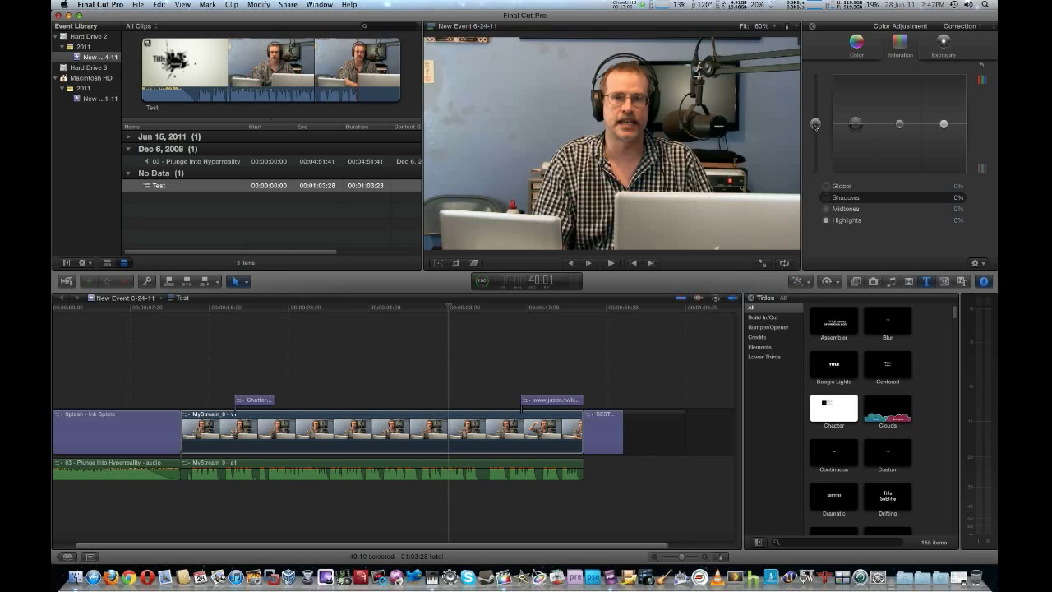
{"action": "left_click_drag", "start_coordinate": [815, 126], "coordinate": [821, 192]}
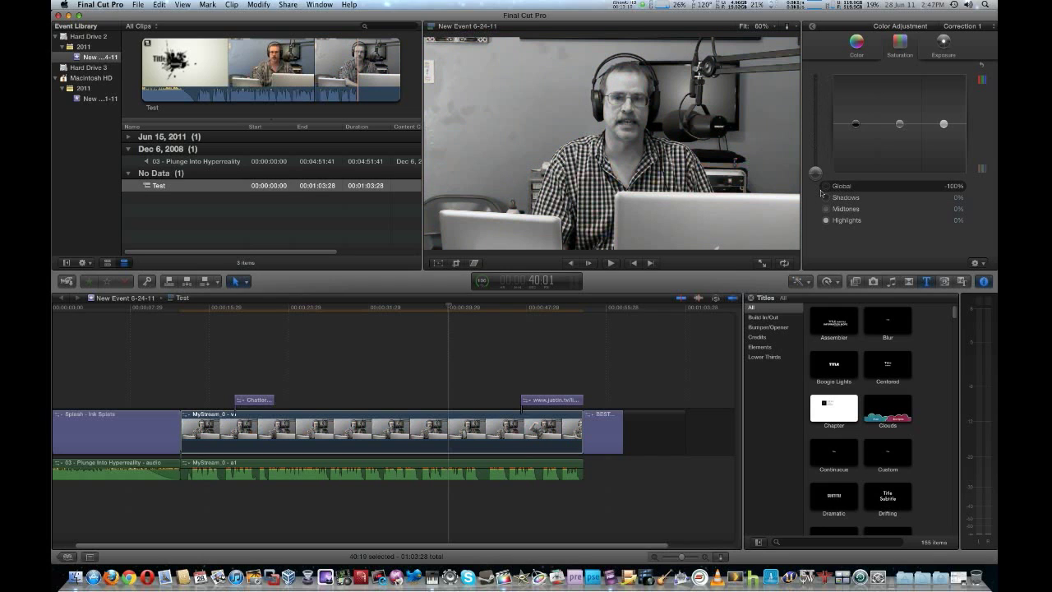
{"action": "left_click_drag", "start_coordinate": [821, 192], "coordinate": [825, 126]}
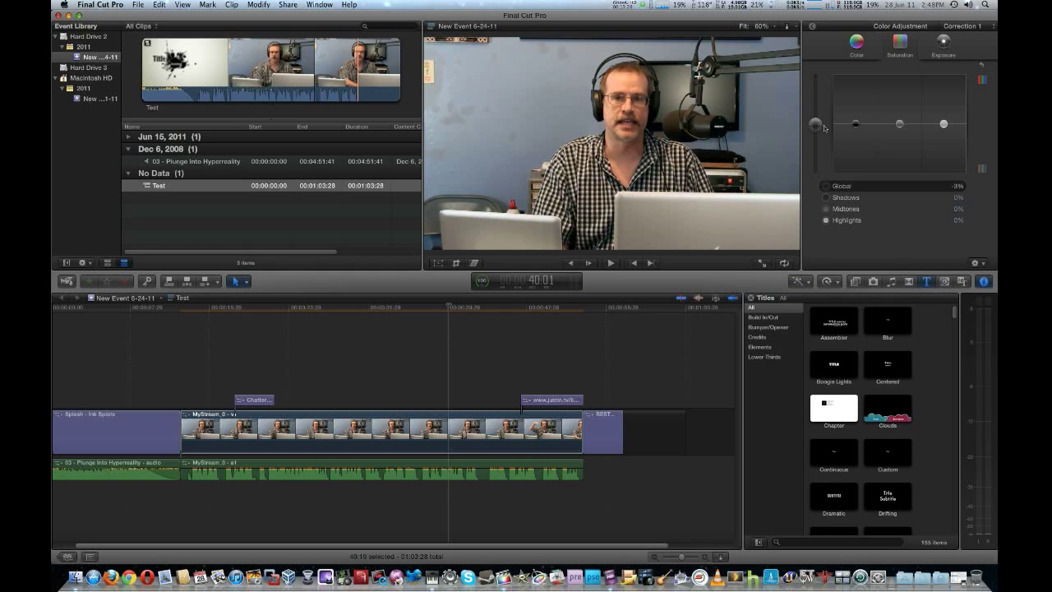
{"action": "left_click_drag", "start_coordinate": [824, 127], "coordinate": [827, 128]}
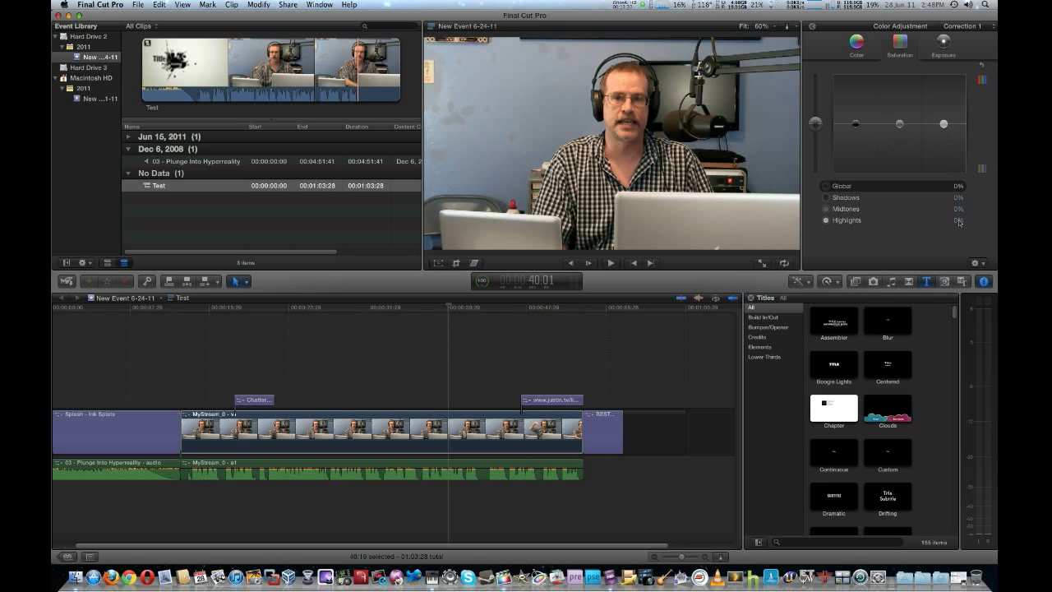
Step: View the exposure controls, show the video scopes beside the viewer image, and return to the saturation controls of Correction 1
{"action": "left_click", "coordinate": [943, 42]}
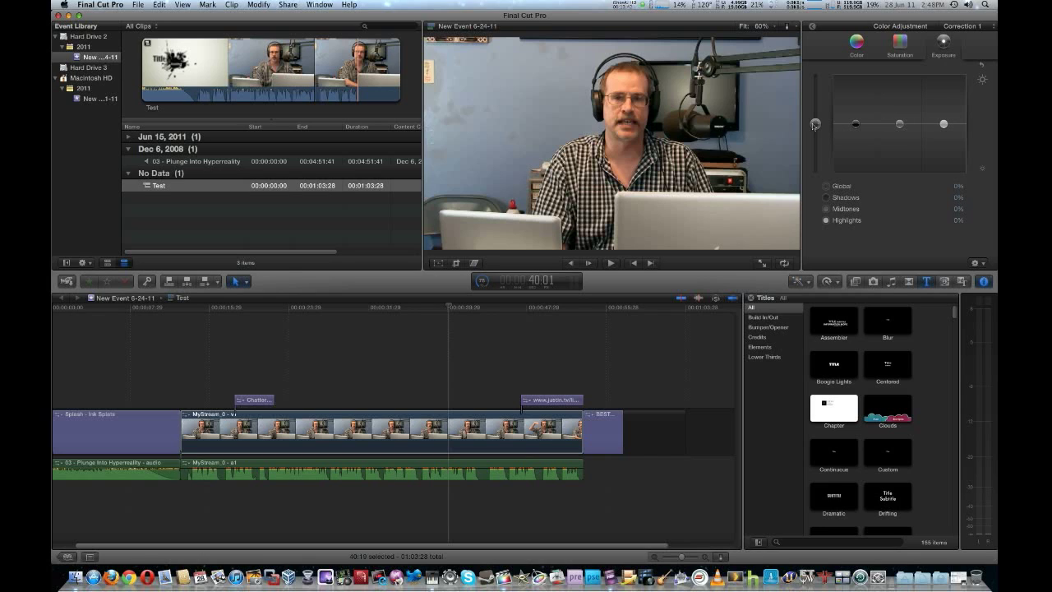
{"action": "left_click", "coordinate": [794, 28]}
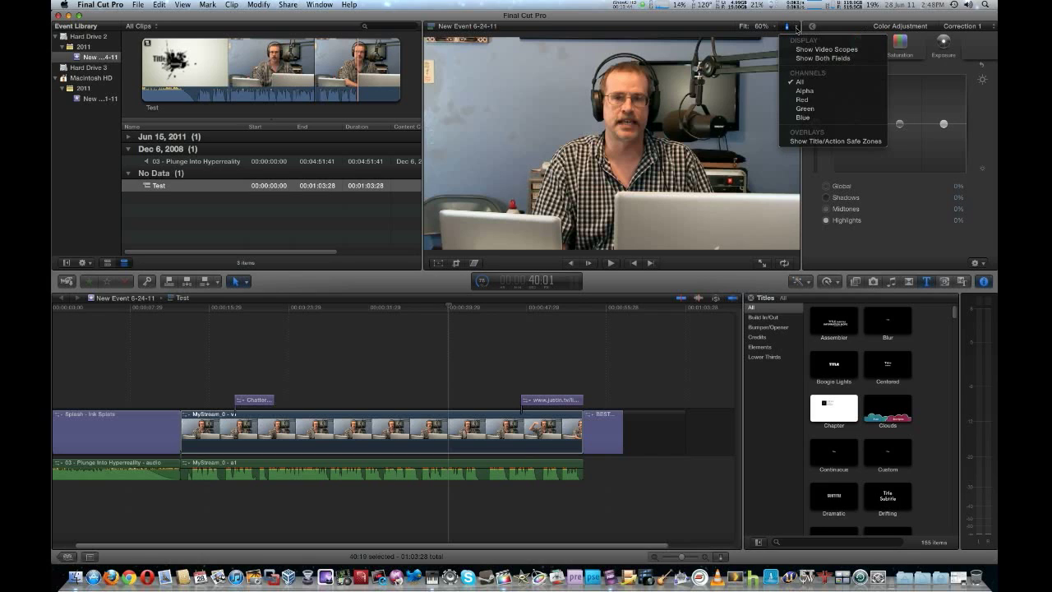
{"action": "left_click", "coordinate": [813, 50]}
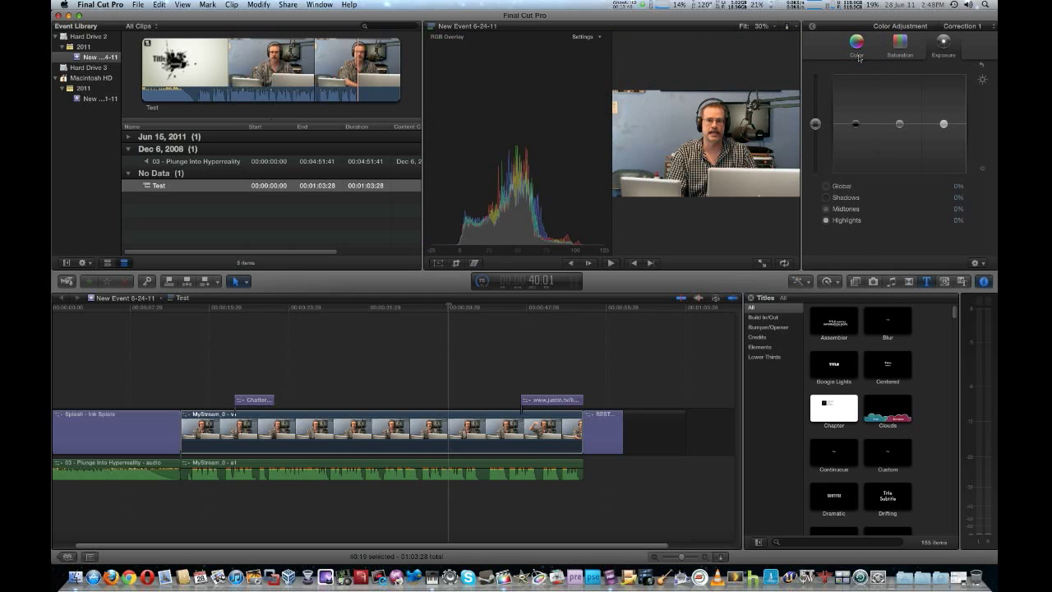
{"action": "left_click", "coordinate": [897, 45]}
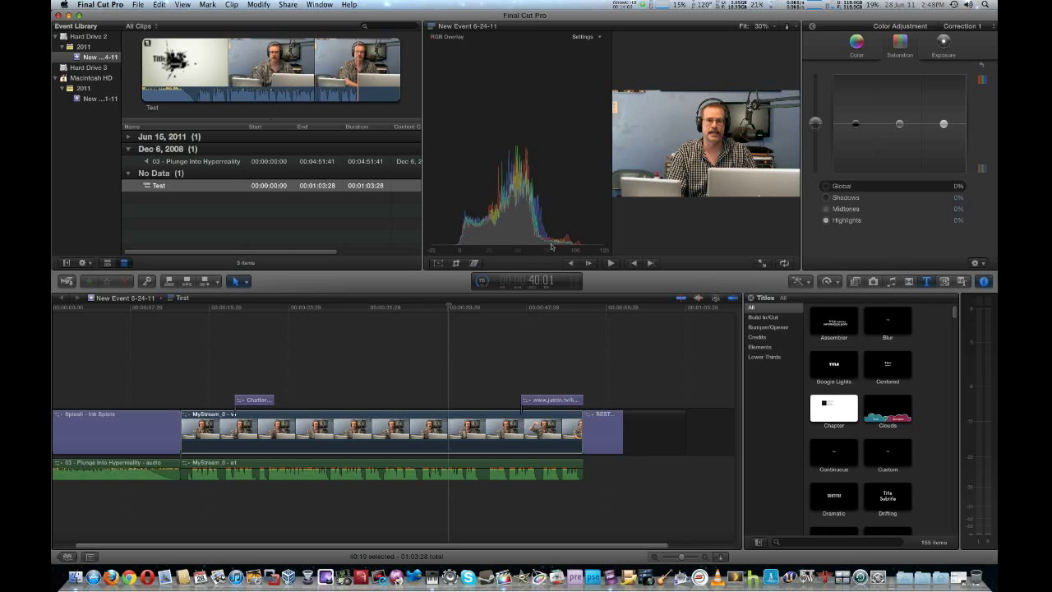
Step: Check the video scope's settings list and hide the video scopes in the viewer
{"action": "left_click", "coordinate": [598, 37]}
{"action": "left_click", "coordinate": [598, 37]}
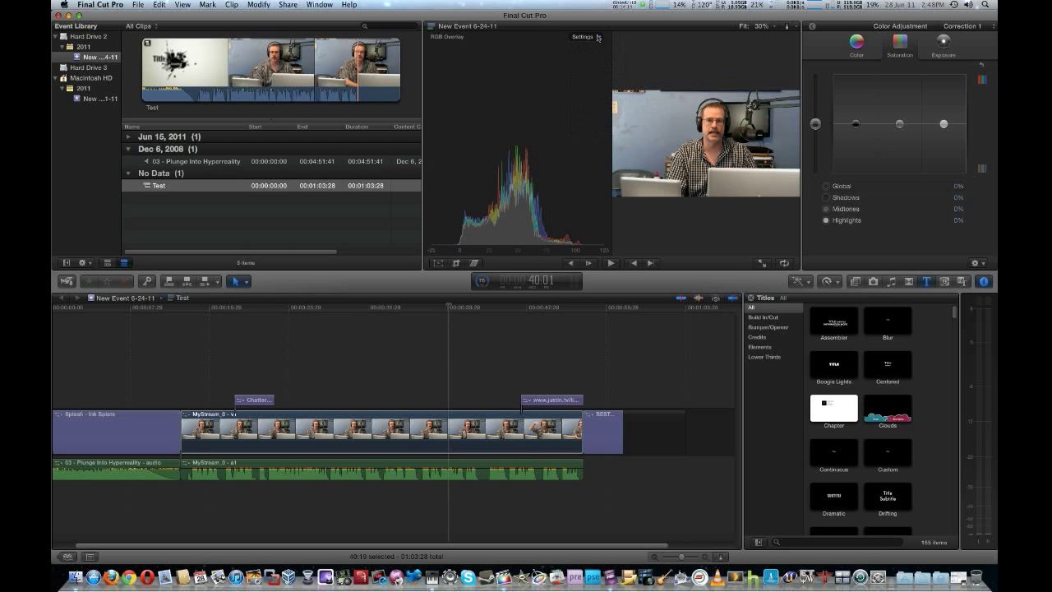
{"action": "left_click", "coordinate": [794, 27]}
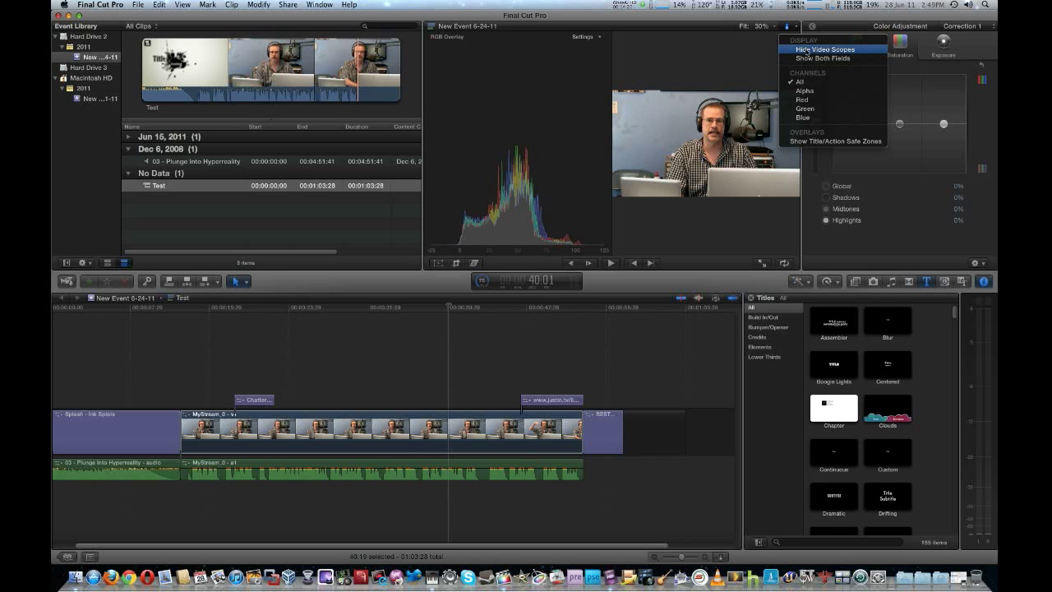
{"action": "left_click", "coordinate": [807, 52]}
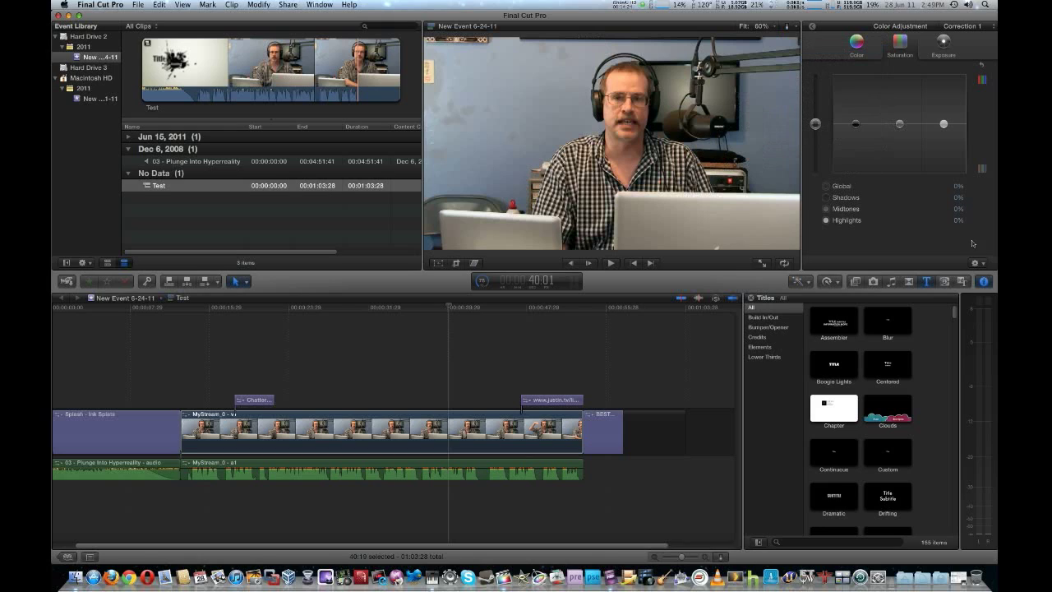
Step: Return to the main inspector, select the MyStream_0 - a1 audio clip, and open its audio enhancements
{"action": "left_click", "coordinate": [984, 282]}
{"action": "left_click", "coordinate": [983, 282]}
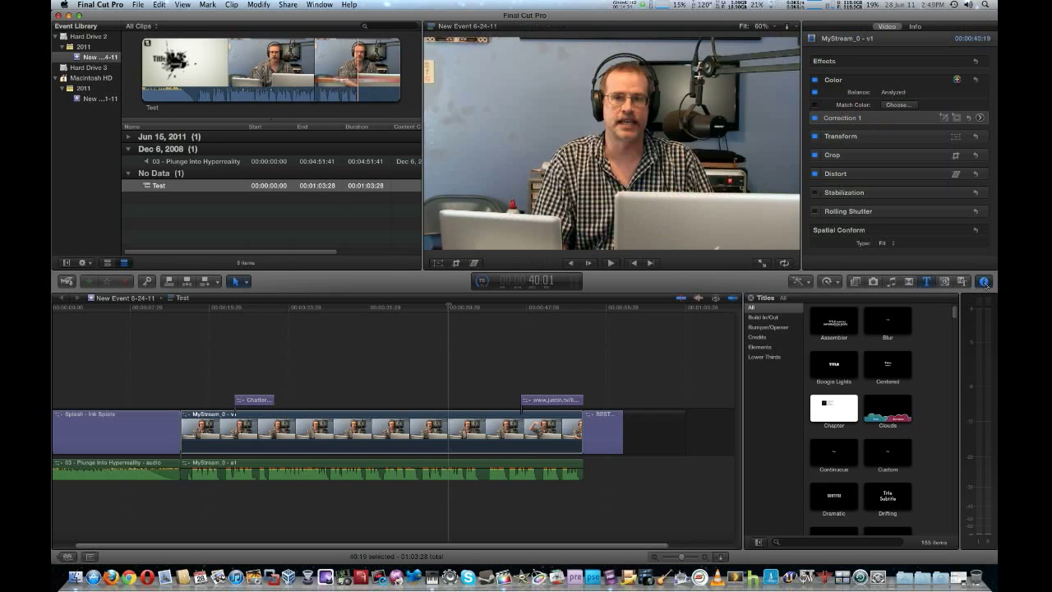
{"action": "left_click", "coordinate": [407, 470]}
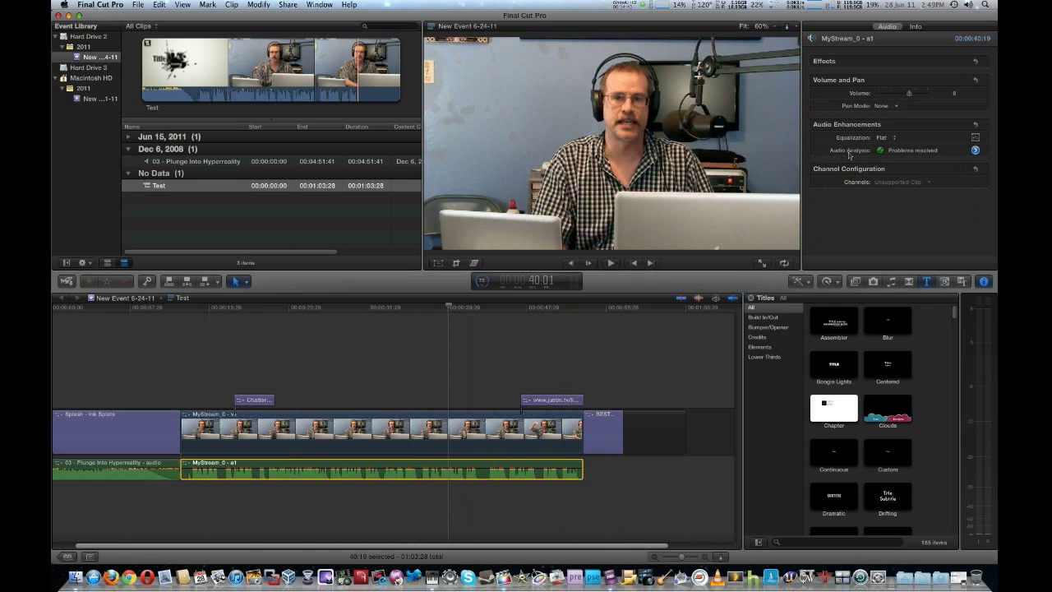
{"action": "left_click", "coordinate": [976, 151]}
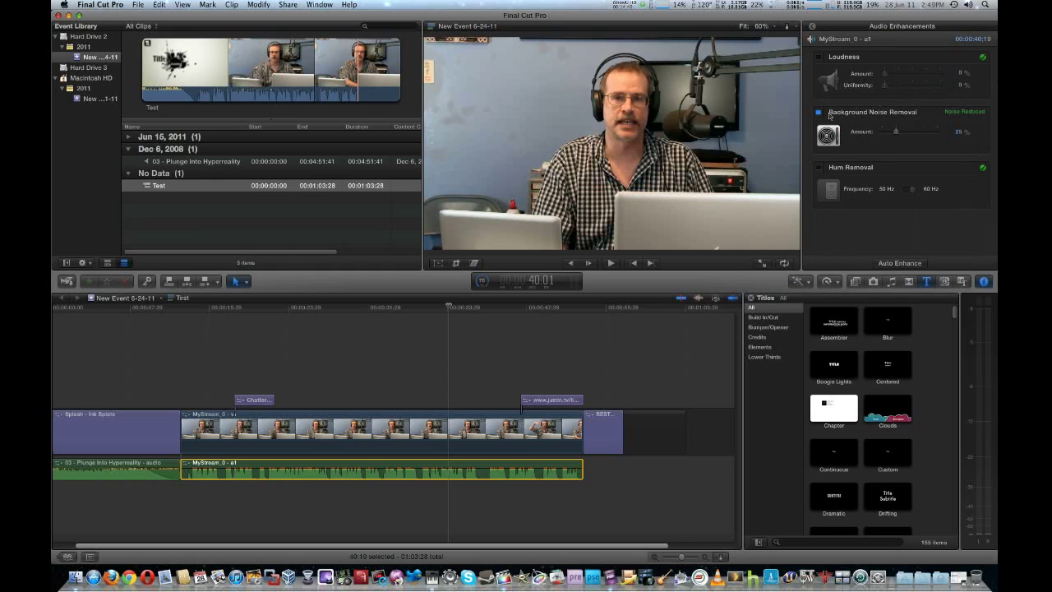
Step: Switch the audio clip's background noise removal off and on, and try adjusting its amount, leaving it at 25%
{"action": "left_click", "coordinate": [817, 113]}
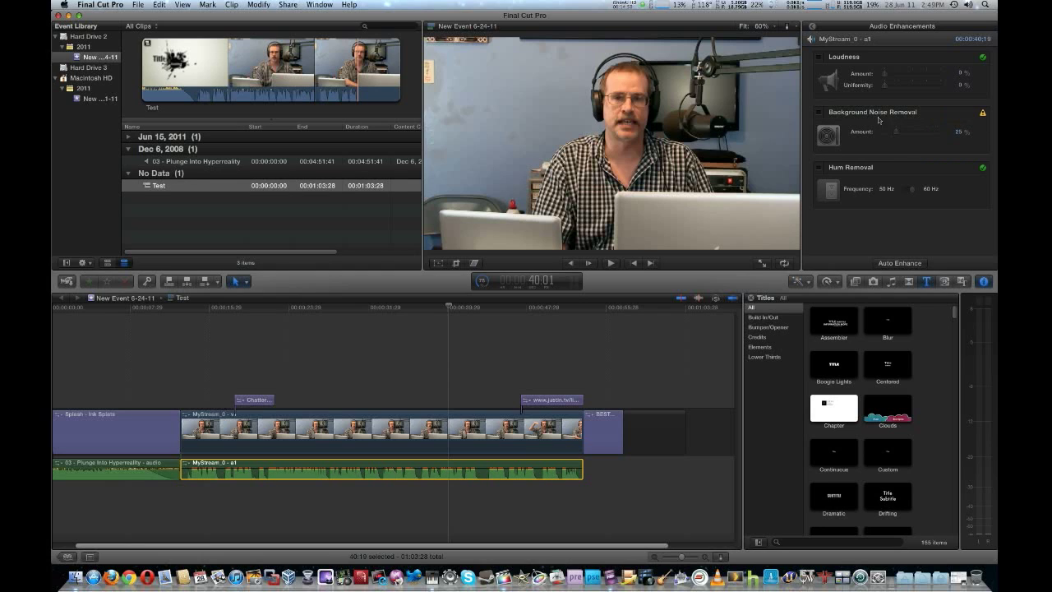
{"action": "left_click", "coordinate": [820, 114]}
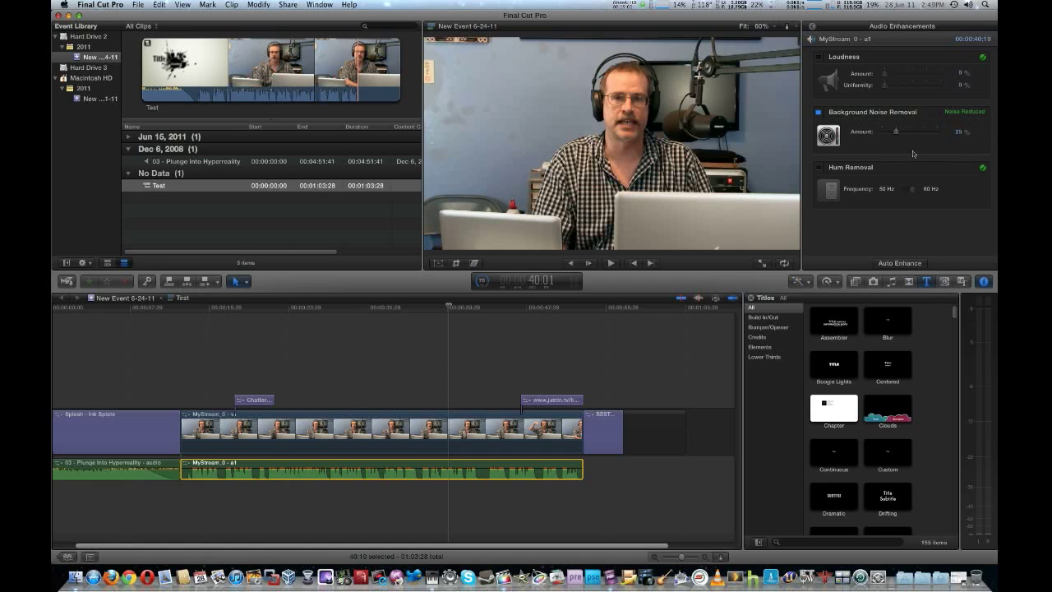
{"action": "left_click_drag", "start_coordinate": [896, 135], "coordinate": [910, 137]}
{"action": "mouse_move", "coordinate": [910, 135]}
{"action": "left_mouse_down"}
{"action": "mouse_move", "coordinate": [935, 140]}
{"action": "mouse_move", "coordinate": [910, 149]}
{"action": "left_mouse_up"}
{"action": "mouse_move", "coordinate": [909, 148]}
{"action": "left_mouse_down"}
{"action": "mouse_move", "coordinate": [879, 150]}
{"action": "mouse_move", "coordinate": [908, 151]}
{"action": "left_mouse_up"}
{"action": "left_click_drag", "start_coordinate": [910, 150], "coordinate": [895, 156]}
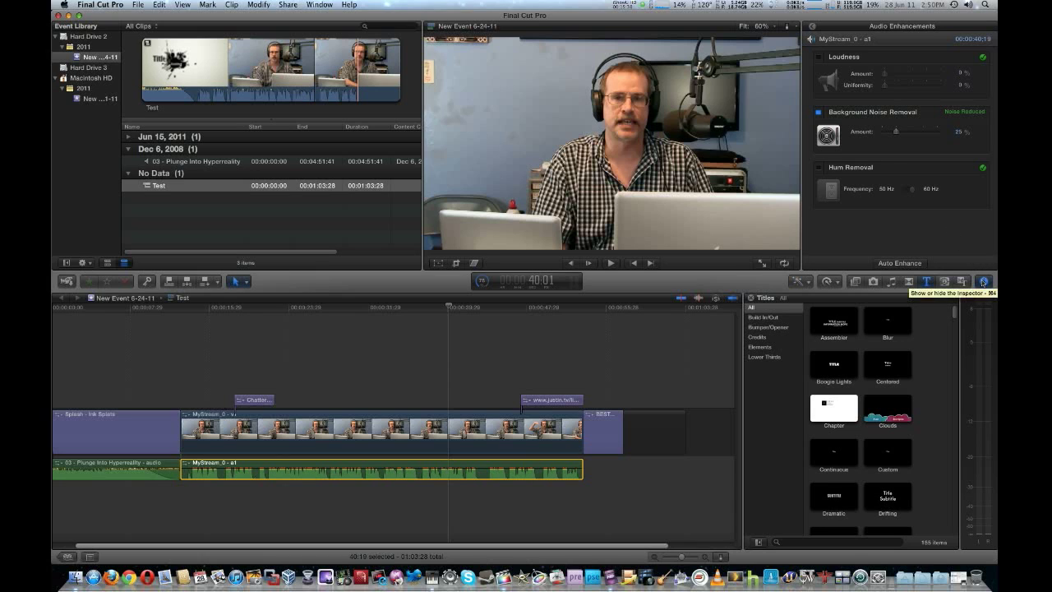
Step: Hide the inspector, expand Rendering in the background tasks, cancel the background render, and close the task list
{"action": "left_click", "coordinate": [984, 281]}
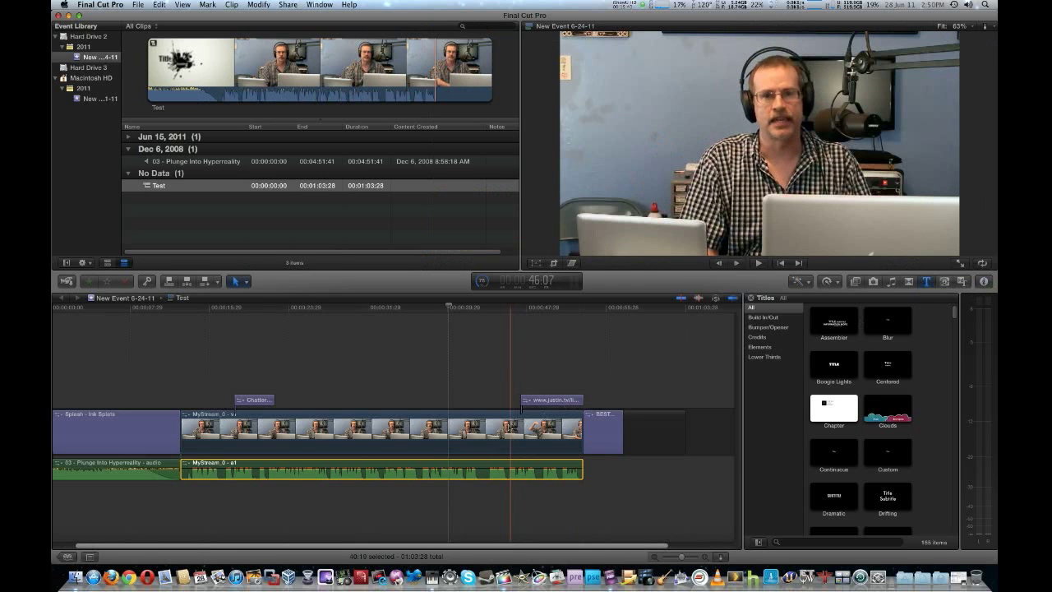
{"action": "left_click", "coordinate": [482, 284]}
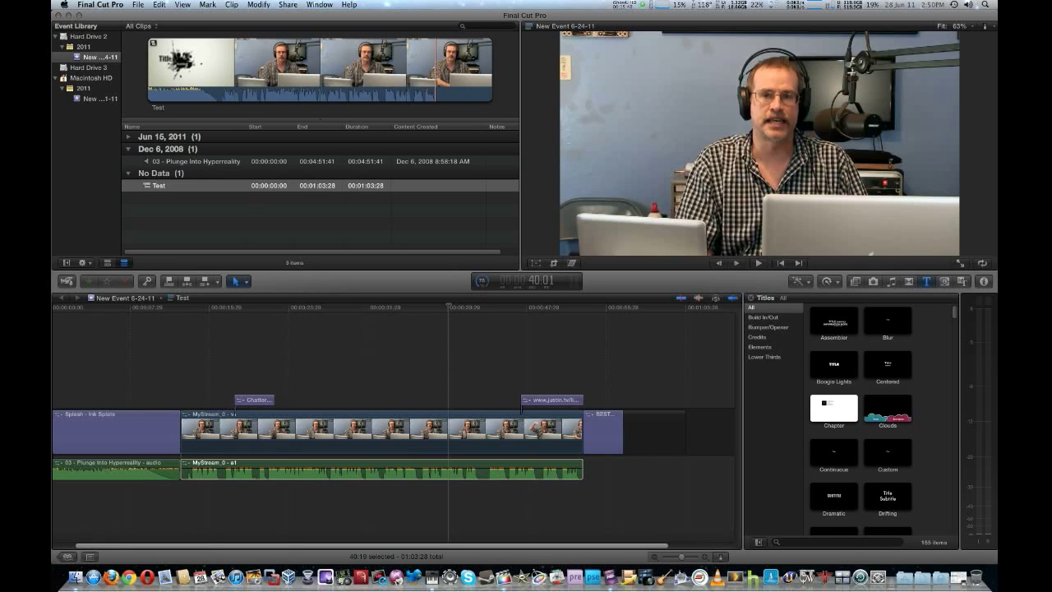
{"action": "left_click_drag", "start_coordinate": [252, 108], "coordinate": [730, 97]}
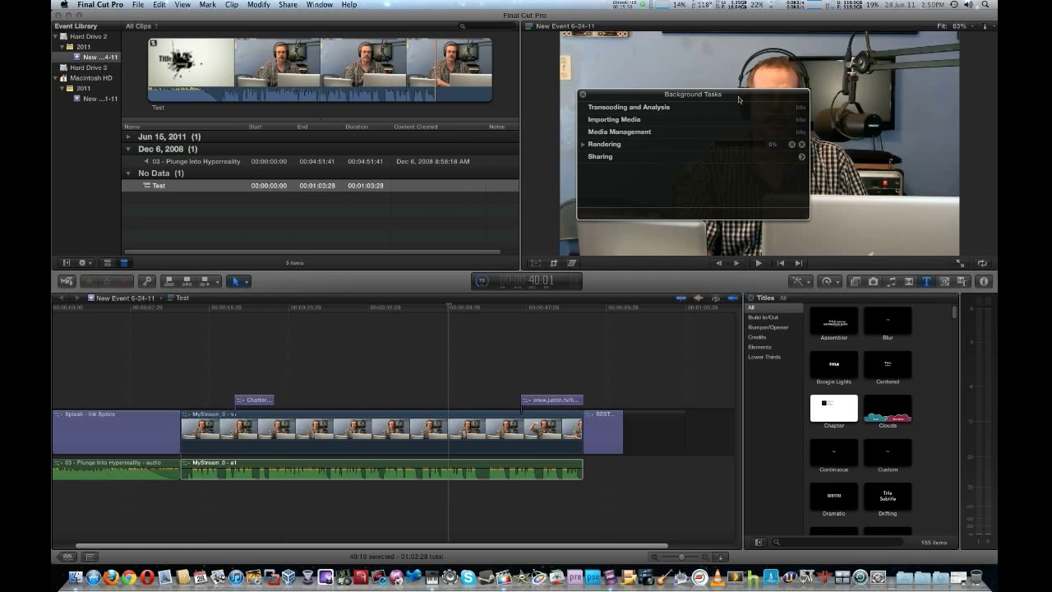
{"action": "left_click", "coordinate": [582, 145]}
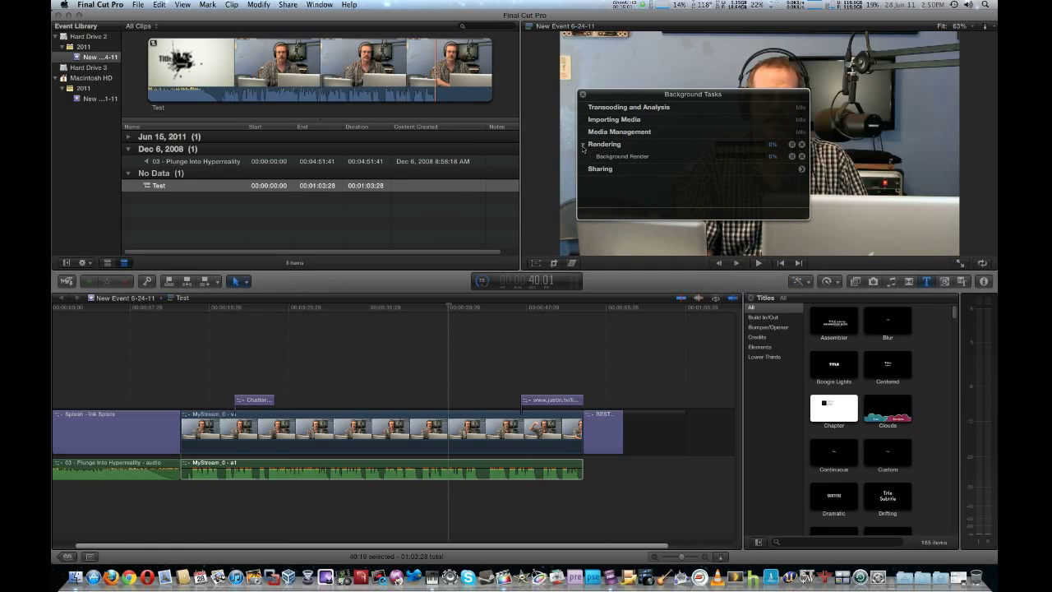
{"action": "left_click", "coordinate": [802, 156]}
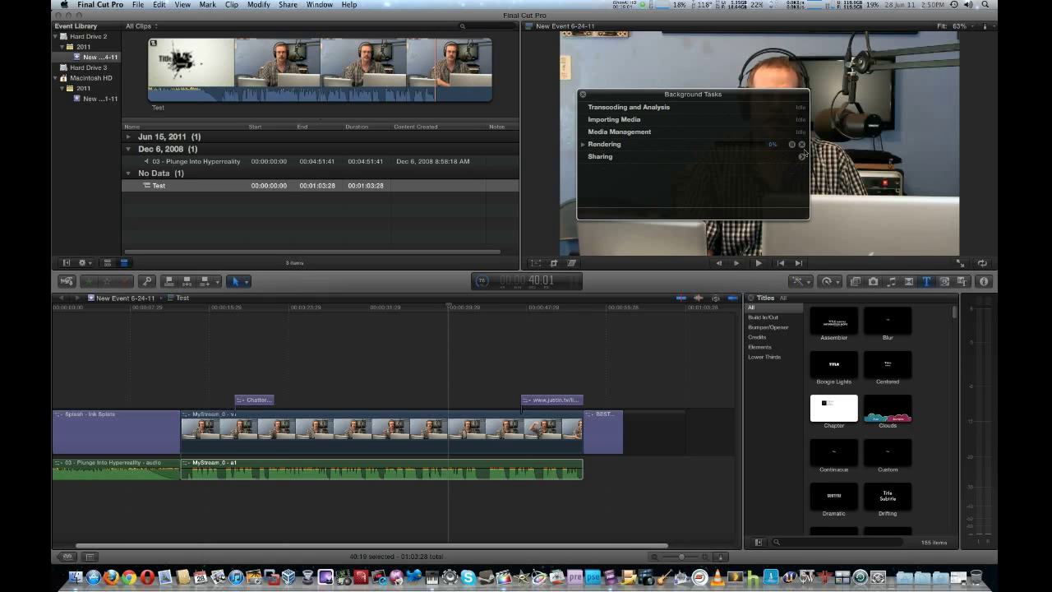
{"action": "left_click", "coordinate": [802, 144]}
{"action": "left_click", "coordinate": [583, 95]}
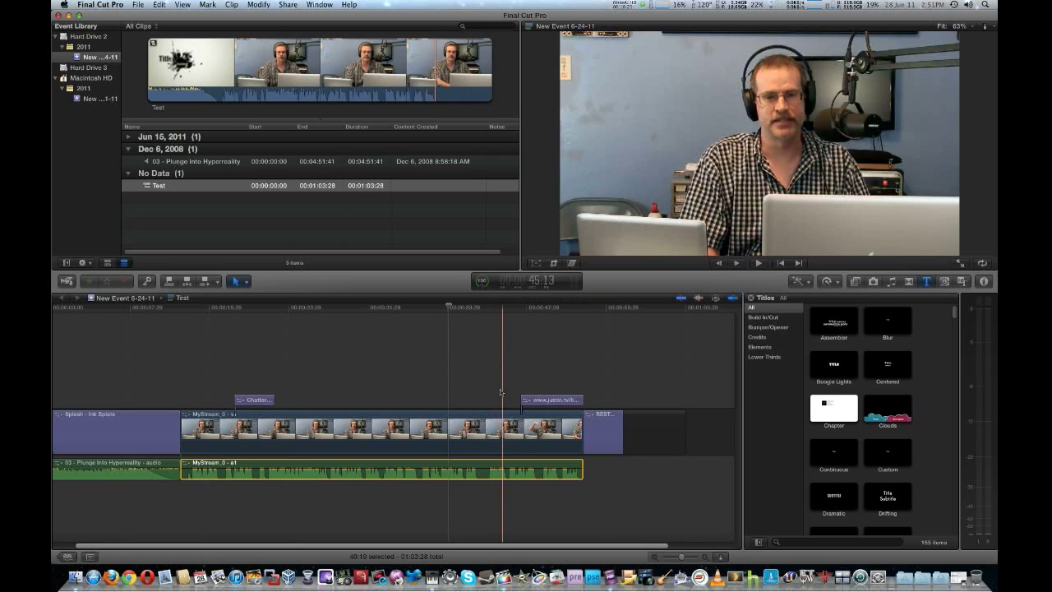
Step: Look over the editing tools, choose Select, and trim away the empty gap after the BEST title
{"action": "left_click", "coordinate": [246, 281]}
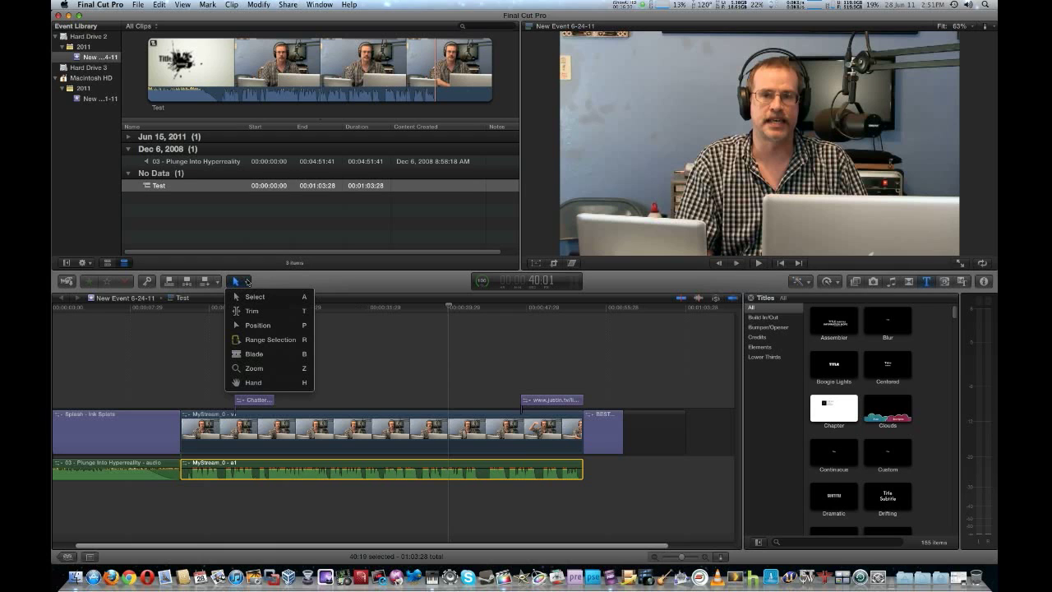
{"action": "left_click", "coordinate": [247, 282]}
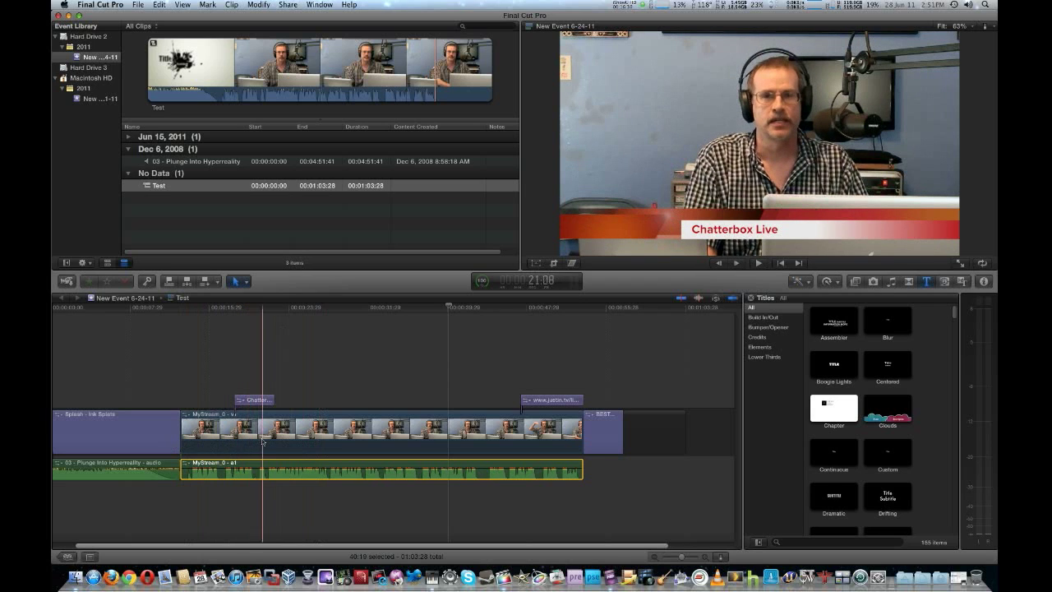
{"action": "left_click", "coordinate": [248, 283]}
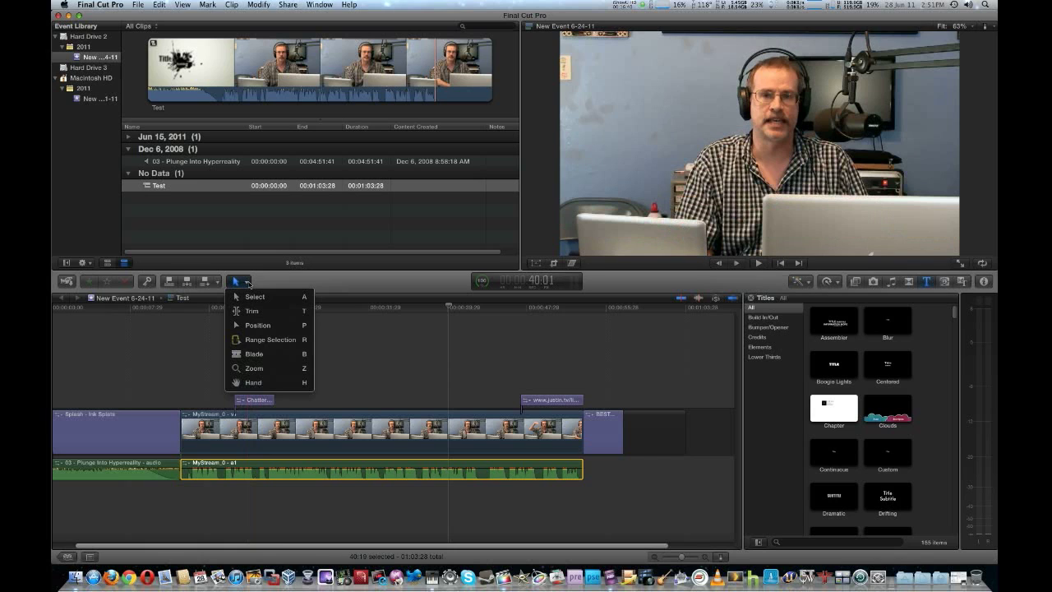
{"action": "left_click", "coordinate": [257, 293]}
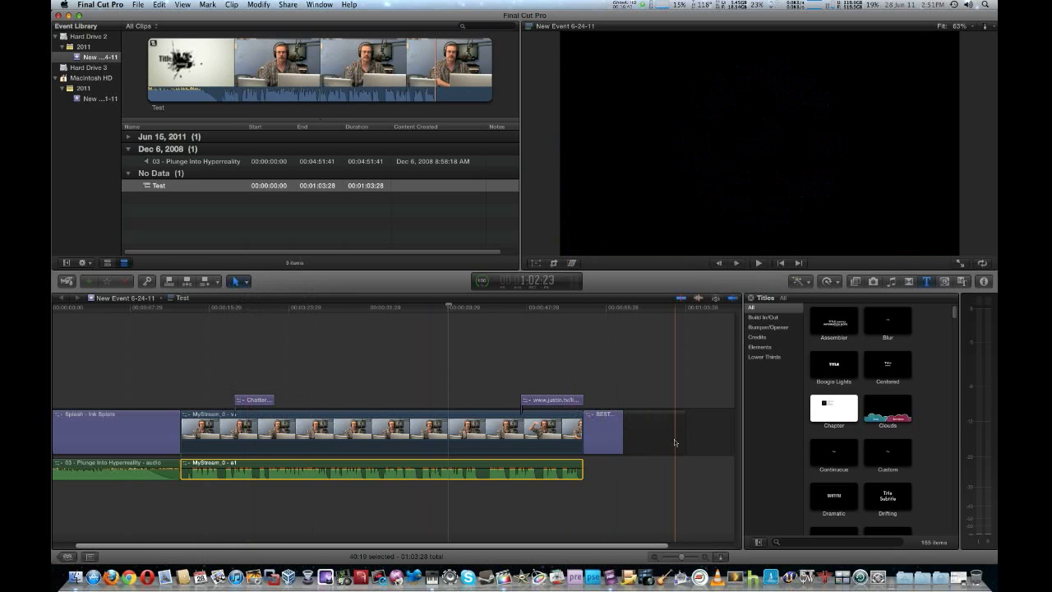
{"action": "left_click_drag", "start_coordinate": [680, 442], "coordinate": [618, 441]}
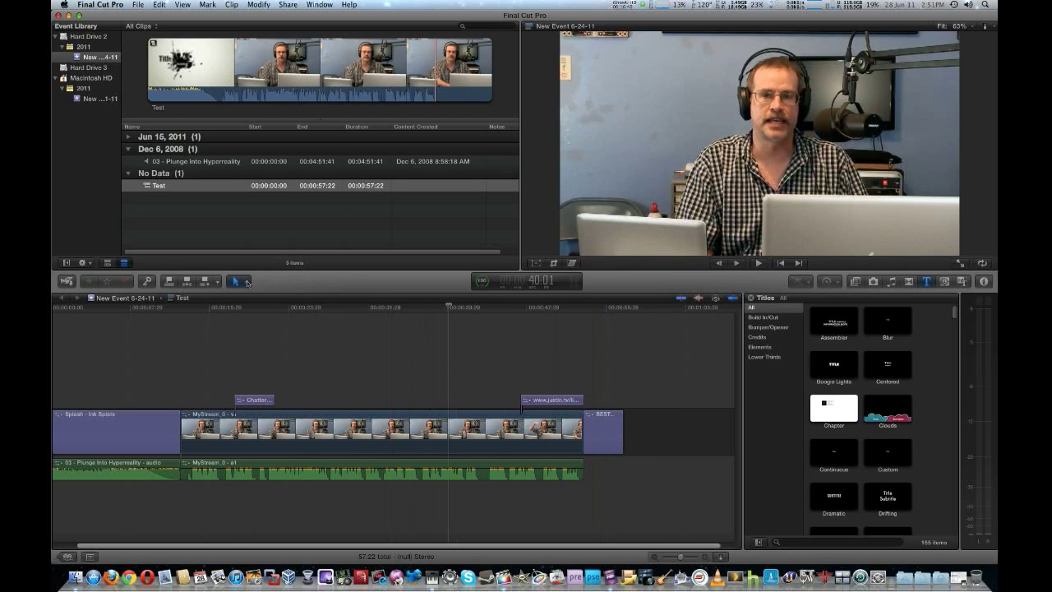
Step: Try moving the BEST title with the Select tool, and use the Position tool to move it later, leaving a gap before it
{"action": "left_click_drag", "start_coordinate": [606, 436], "coordinate": [652, 436]}
{"action": "left_click", "coordinate": [248, 282]}
{"action": "left_click", "coordinate": [263, 329]}
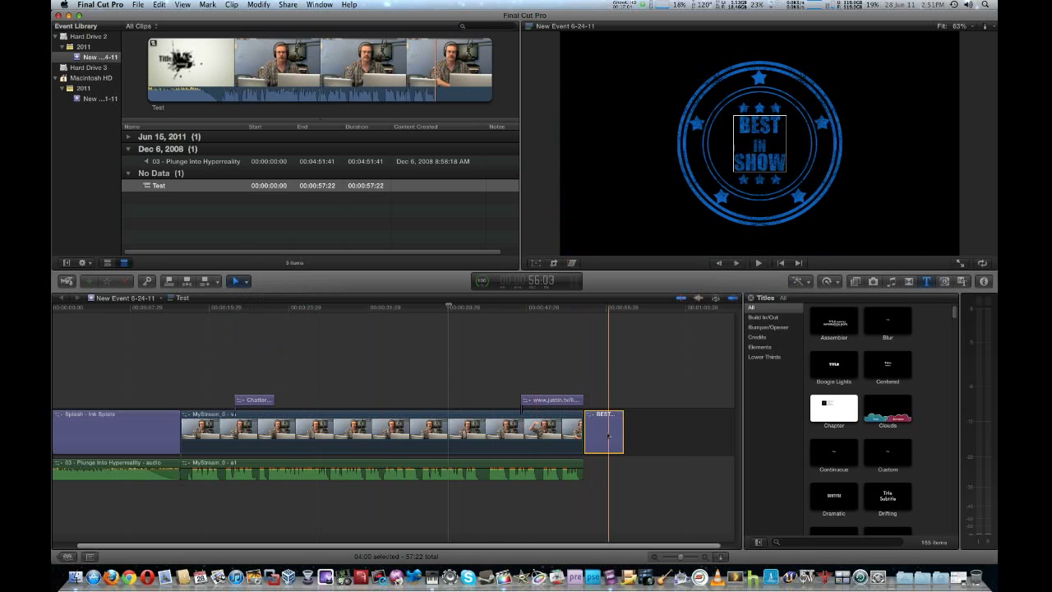
{"action": "left_click_drag", "start_coordinate": [608, 436], "coordinate": [658, 438]}
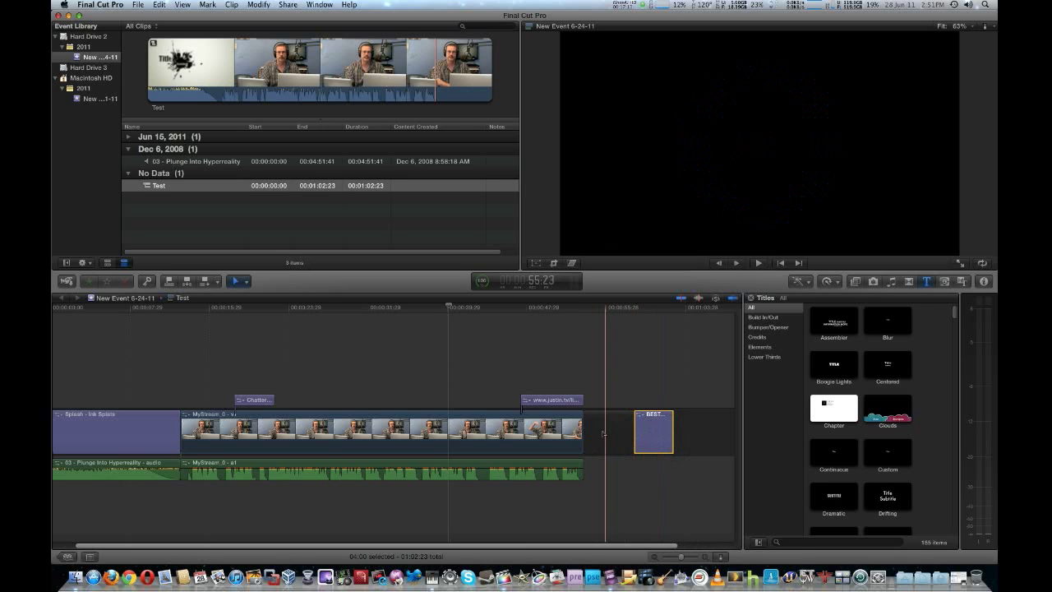
Step: Use the Select tool to move the BEST title back against the MyStream_0 clip and remove the gap behind it
{"action": "left_click", "coordinate": [244, 282]}
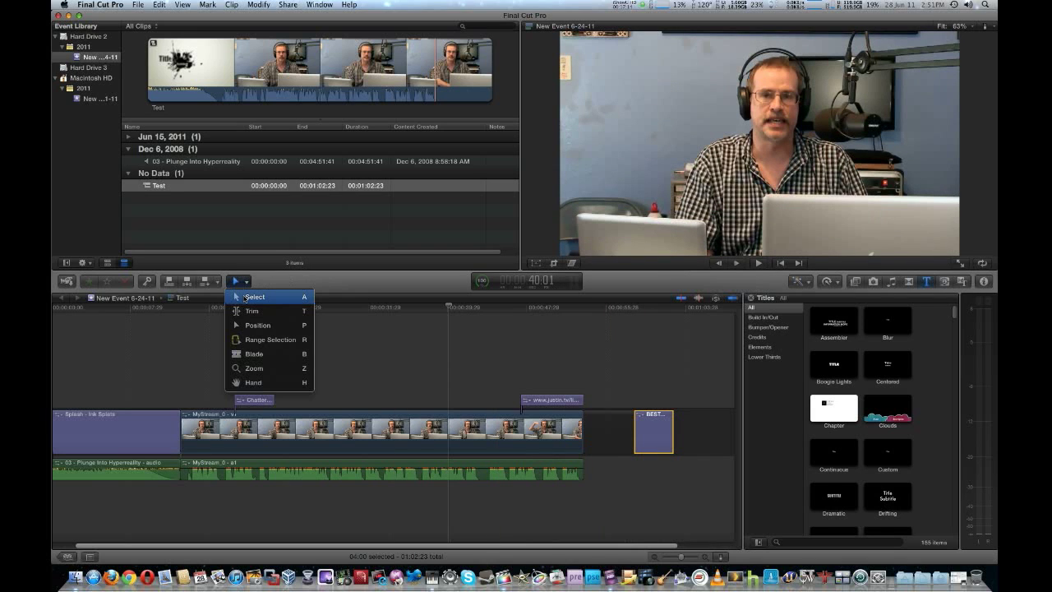
{"action": "left_click", "coordinate": [244, 297]}
{"action": "left_click_drag", "start_coordinate": [653, 436], "coordinate": [600, 437]}
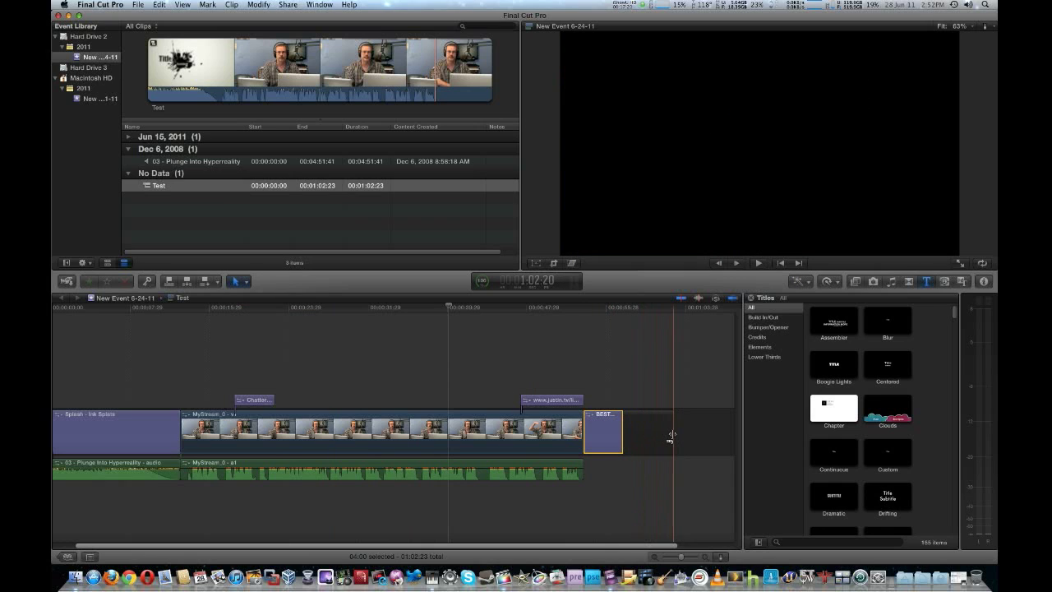
{"action": "left_click_drag", "start_coordinate": [671, 436], "coordinate": [610, 435]}
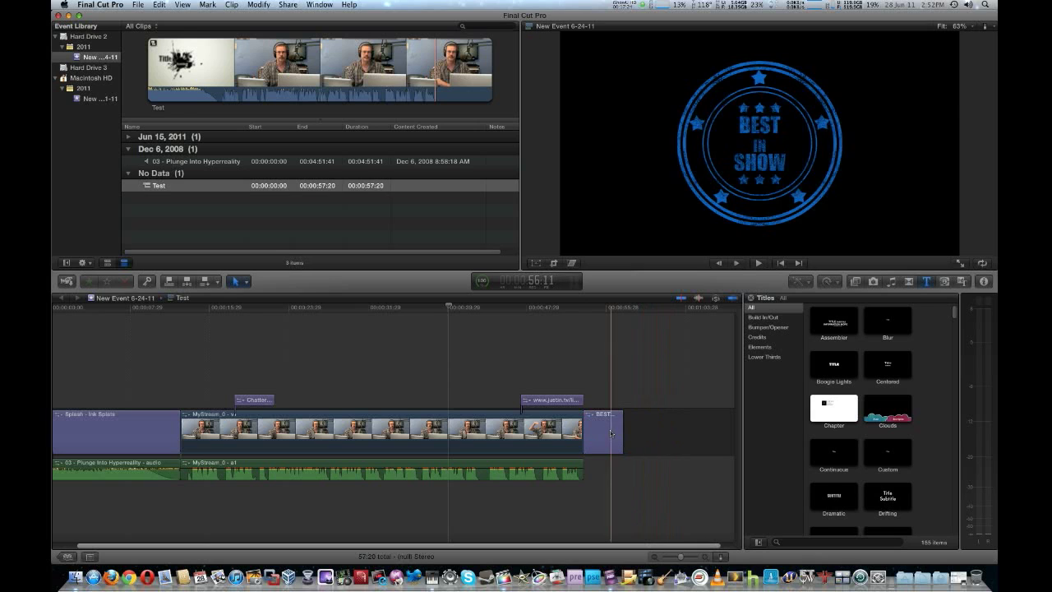
Step: Choose the Hand tool and pan the timeline slightly
{"action": "left_click", "coordinate": [246, 283]}
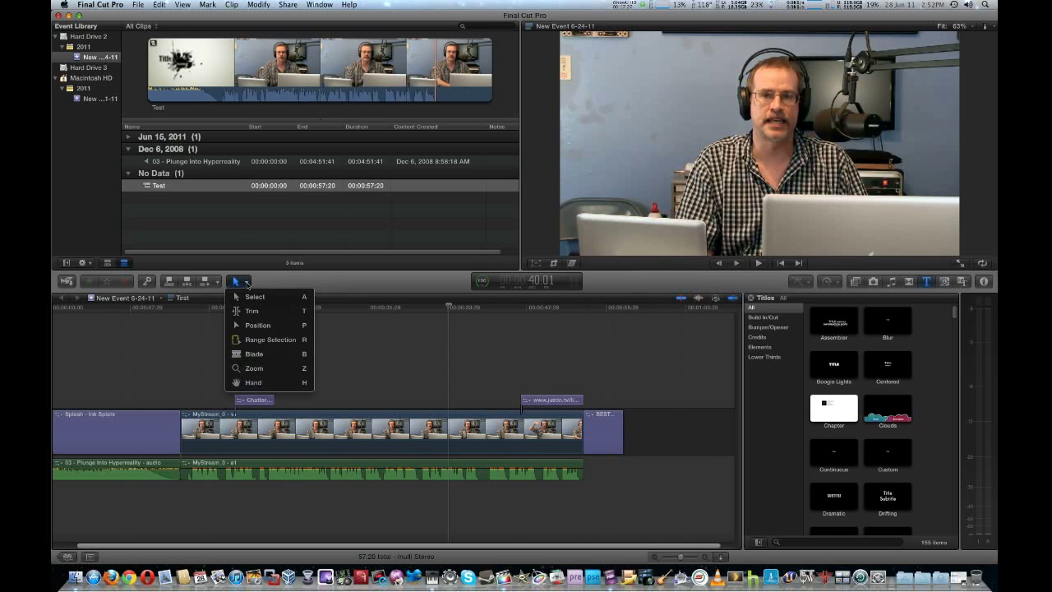
{"action": "left_click", "coordinate": [278, 382]}
{"action": "left_click_drag", "start_coordinate": [331, 378], "coordinate": [378, 375]}
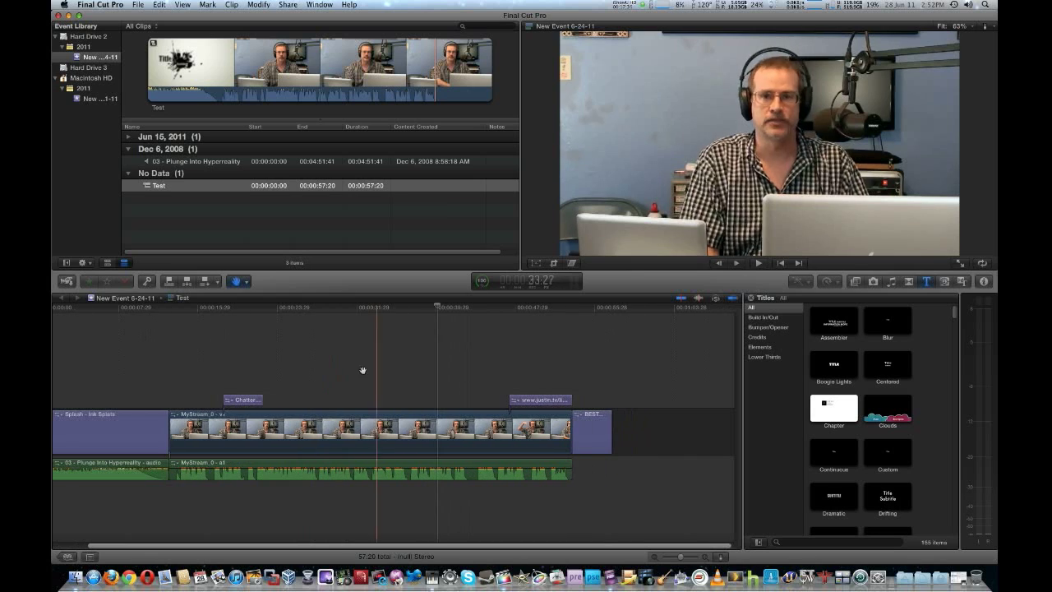
Step: Switch to the Trim tool and look over the list of editing tools again
{"action": "left_click", "coordinate": [247, 283]}
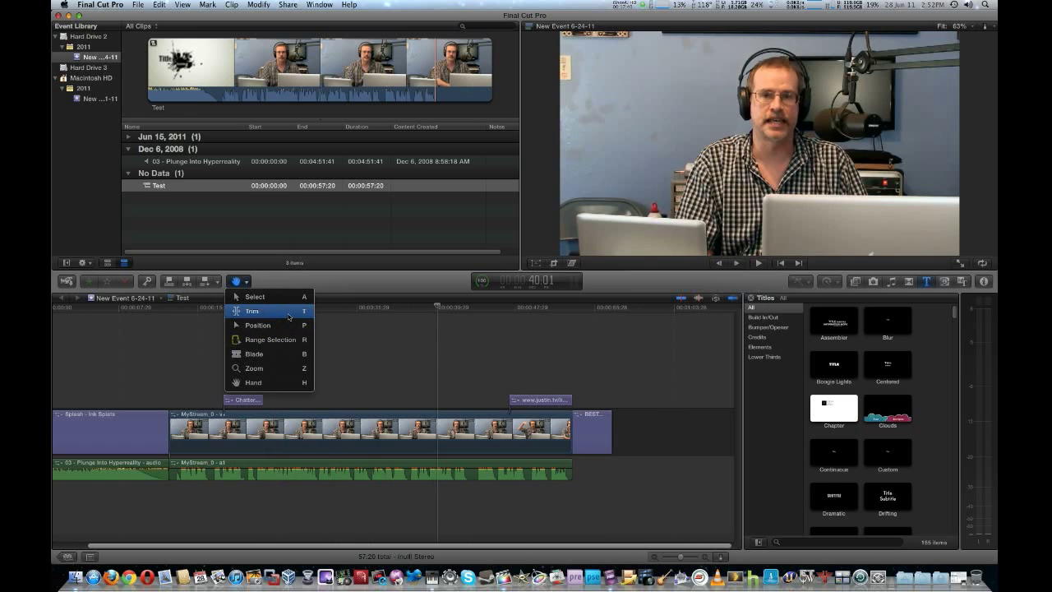
{"action": "left_click", "coordinate": [288, 314]}
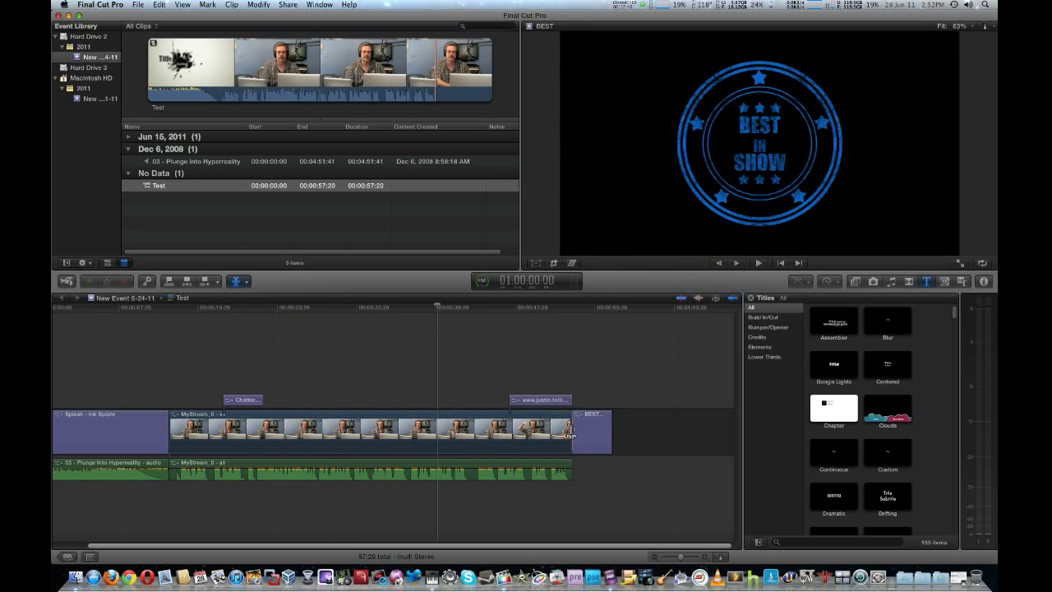
{"action": "left_click", "coordinate": [239, 282]}
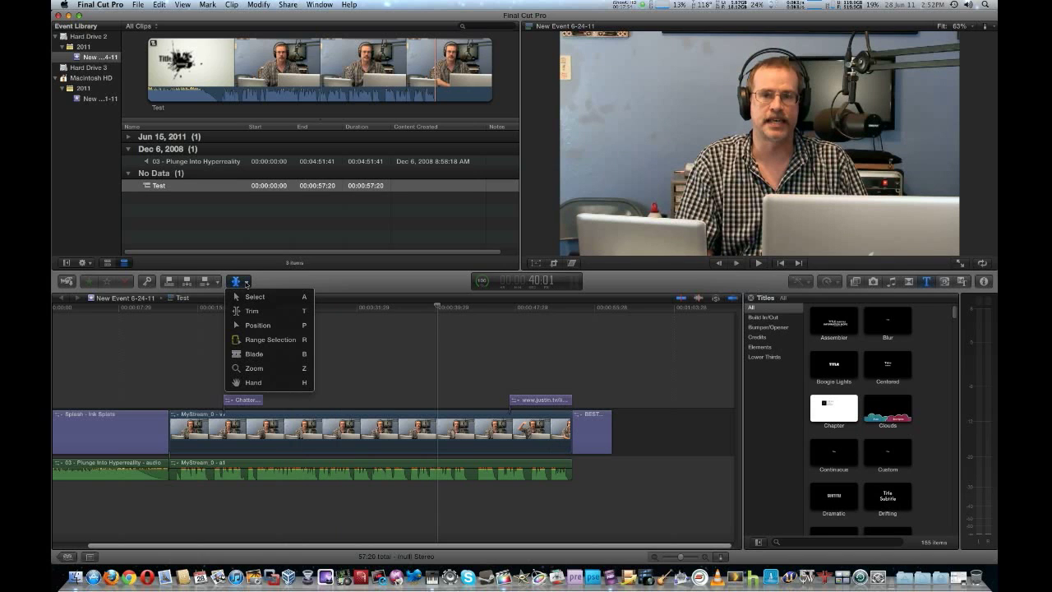
{"action": "left_click", "coordinate": [246, 284]}
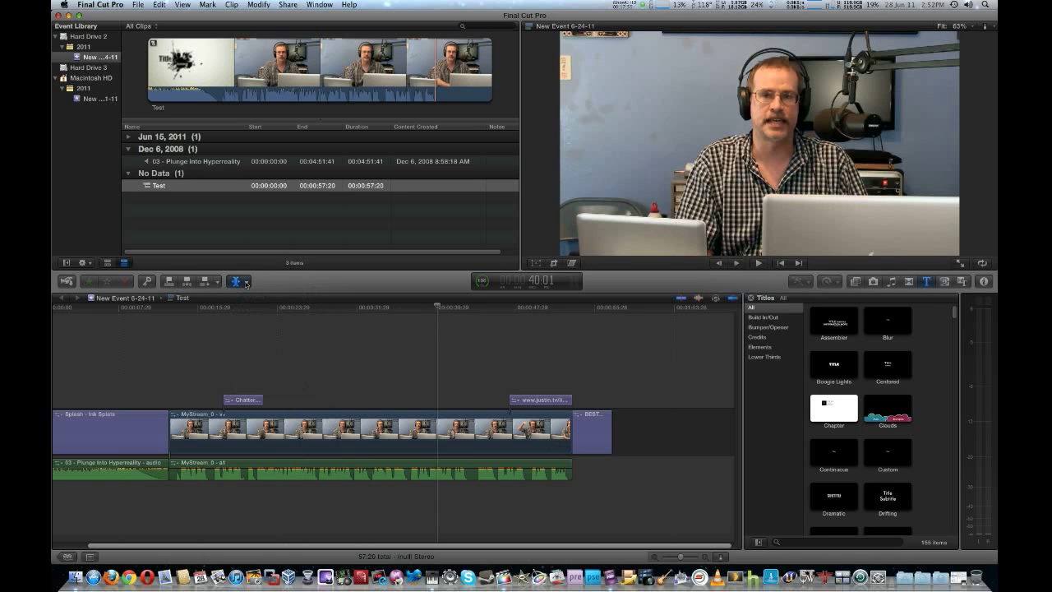
Step: Play the MyStream_0 clip forward briefly from about 37:07 and back in reverse, stopping after each direction
{"action": "left_click", "coordinate": [409, 372]}
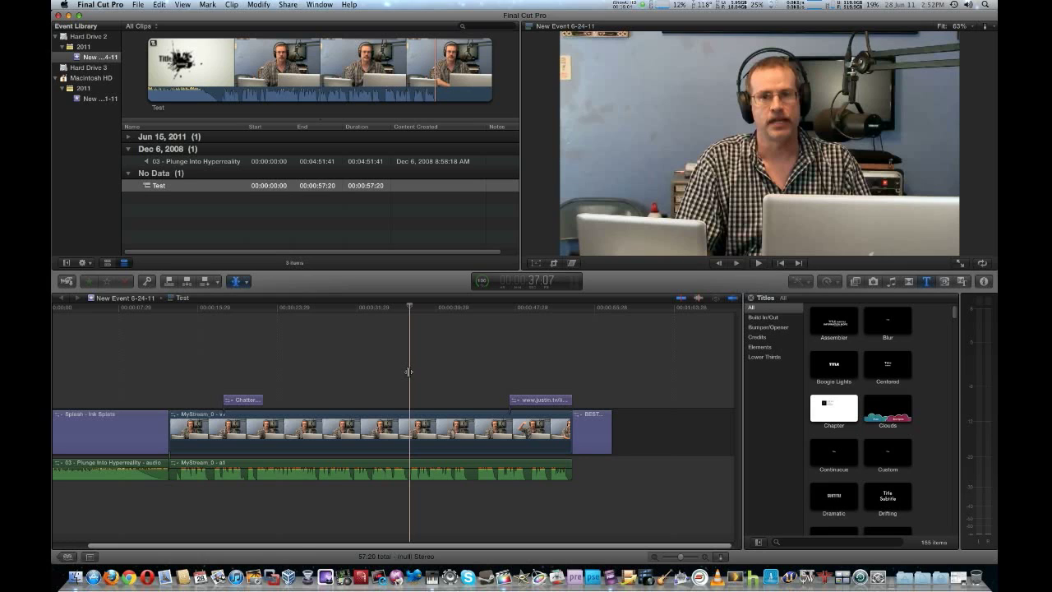
{"action": "key", "text": "space"}
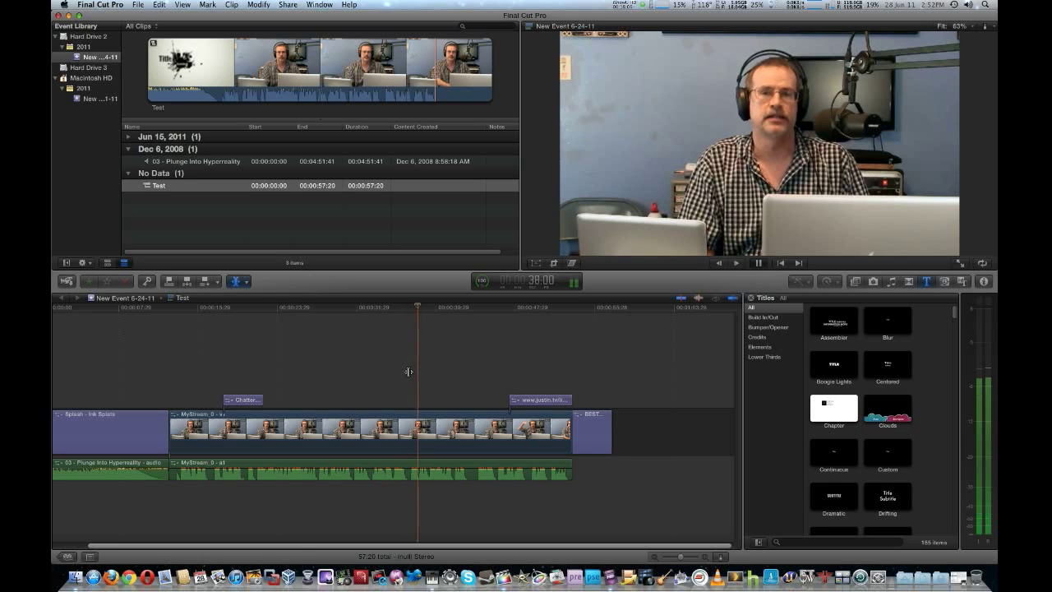
{"action": "key", "text": "space"}
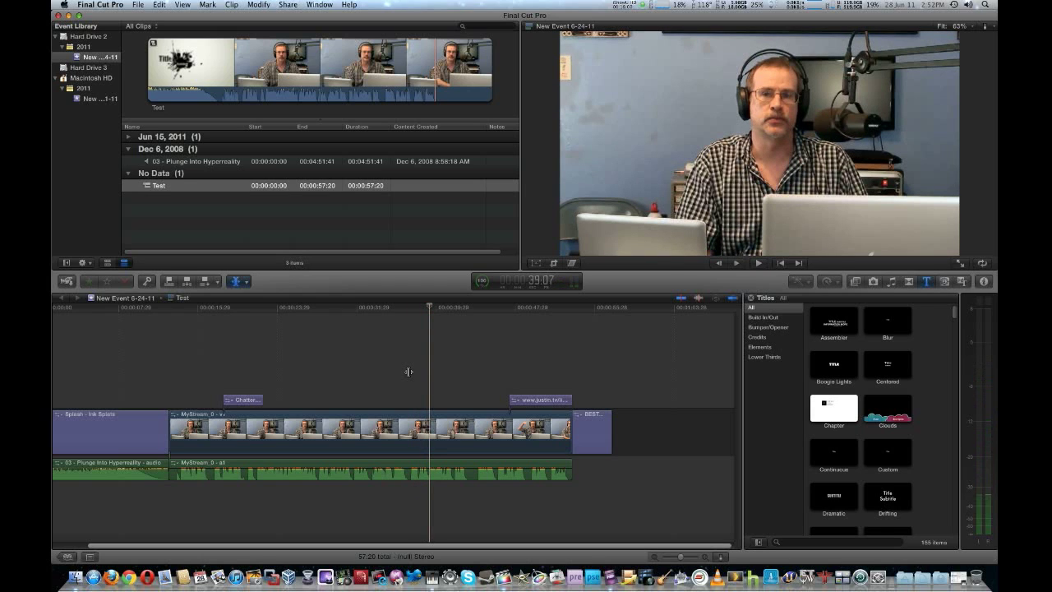
{"action": "key", "text": "j"}
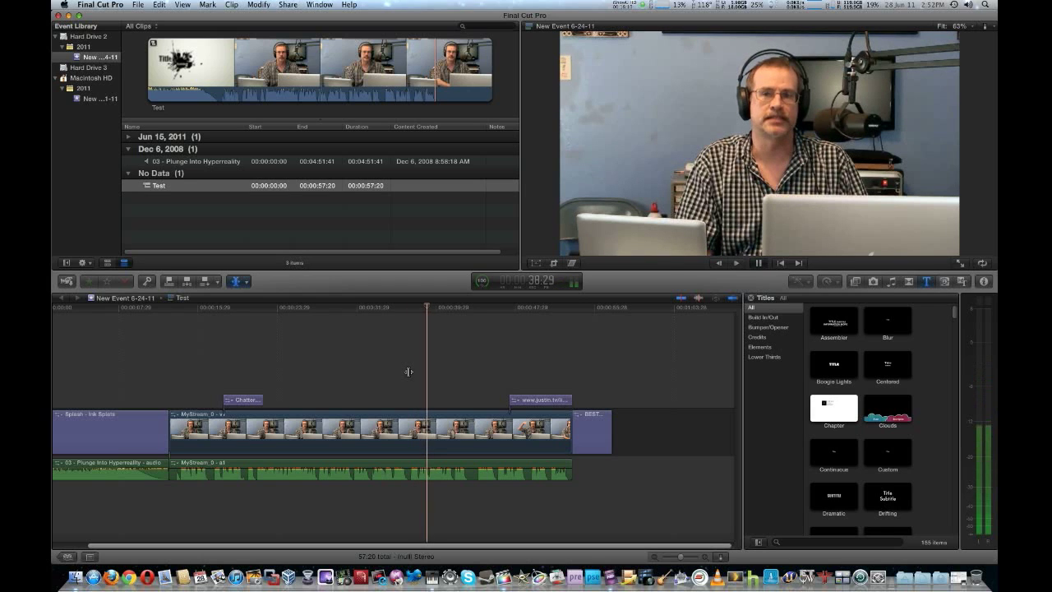
{"action": "key", "text": "space"}
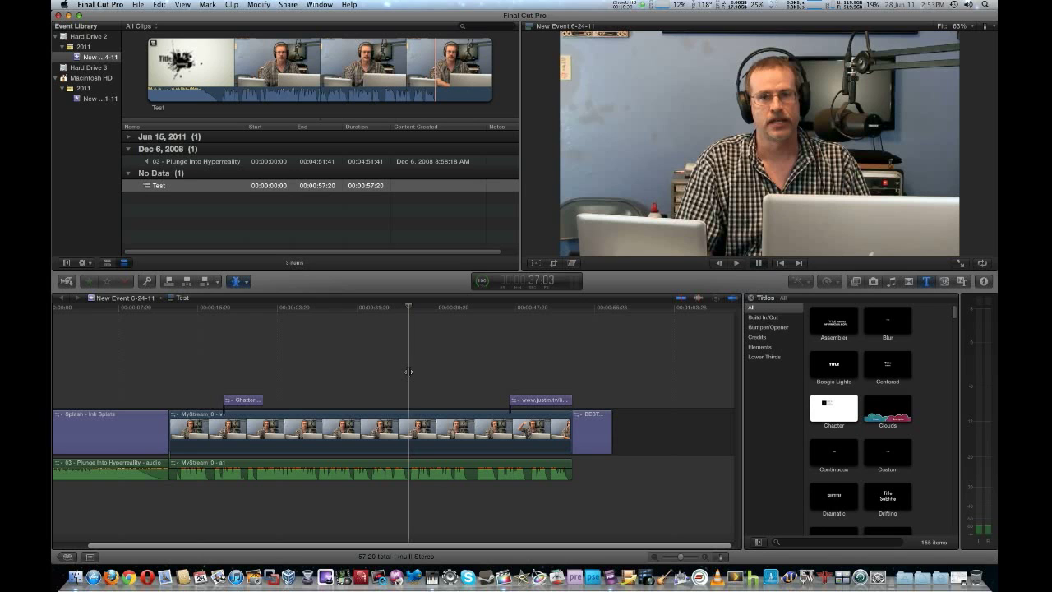
{"action": "key", "text": "space"}
{"action": "key", "text": "l"}
{"action": "key", "text": "l"}
{"action": "key", "text": "k"}
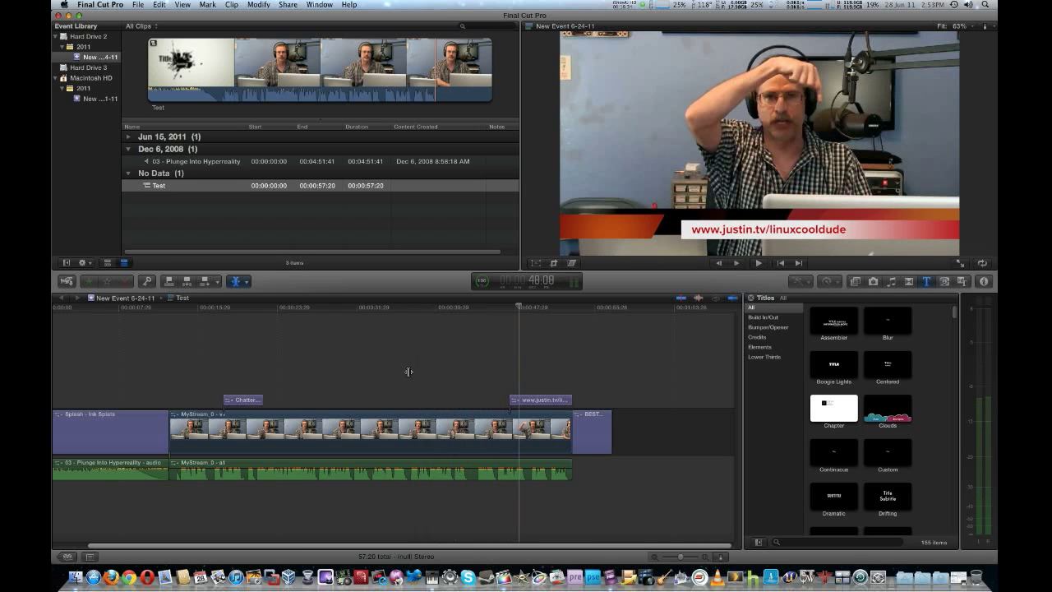
Step: Play the timeline in reverse at increasing speed, stop, and continue backward to about 33:23 in the MyStream_0 clip
{"action": "key", "text": "j"}
{"action": "key", "text": "j"}
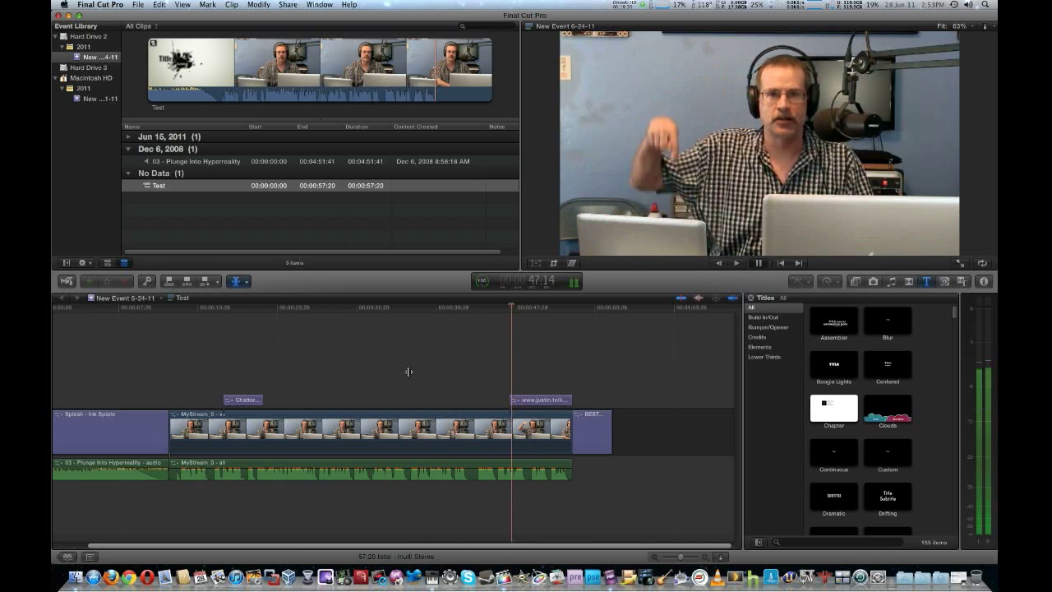
{"action": "key", "text": "j"}
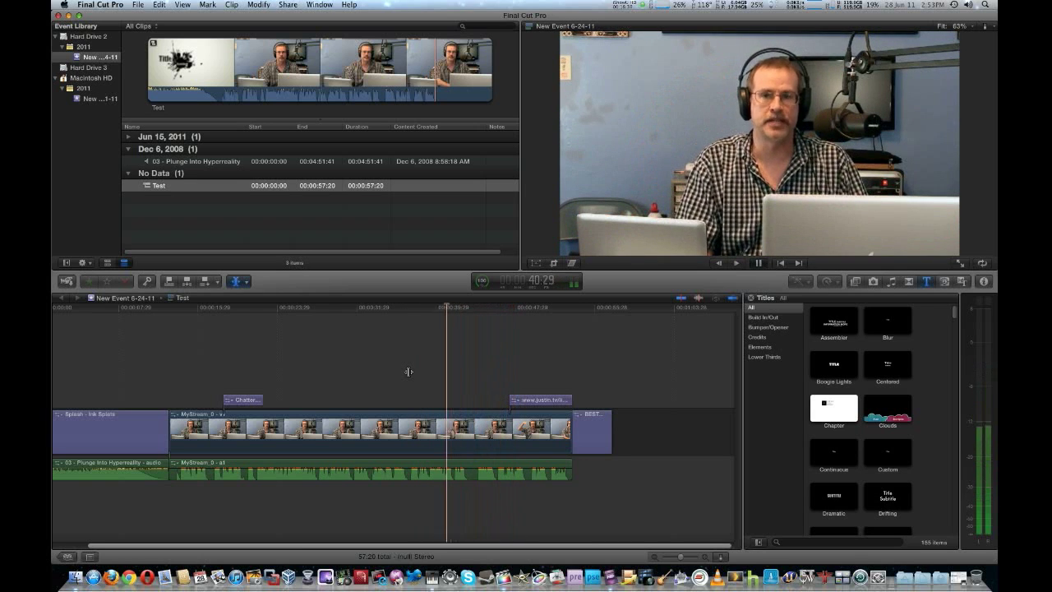
{"action": "key", "text": "k"}
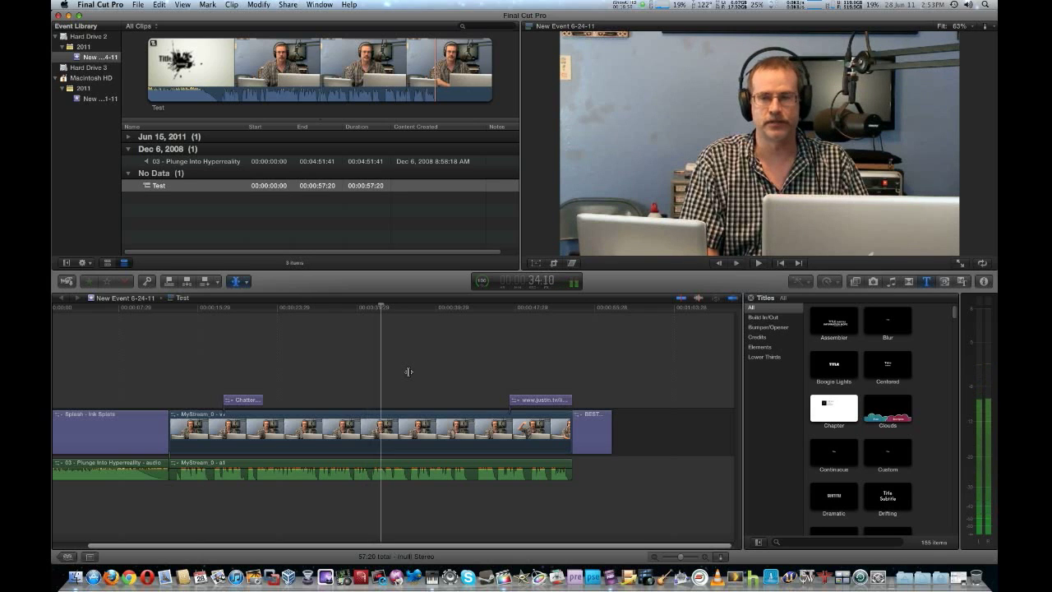
{"action": "key", "text": "j"}
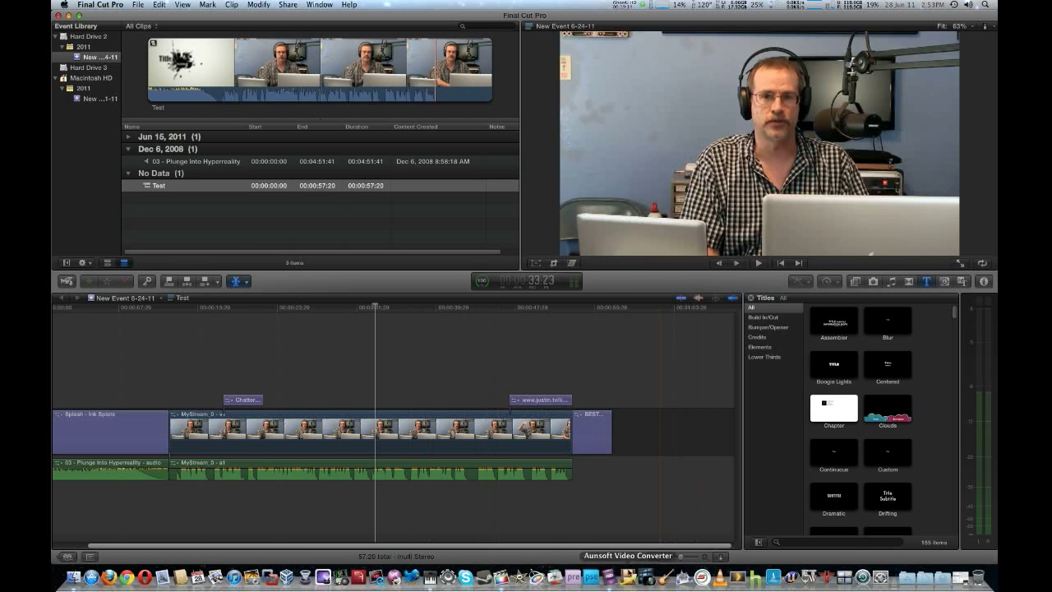
{"action": "left_click", "coordinate": [596, 559]}
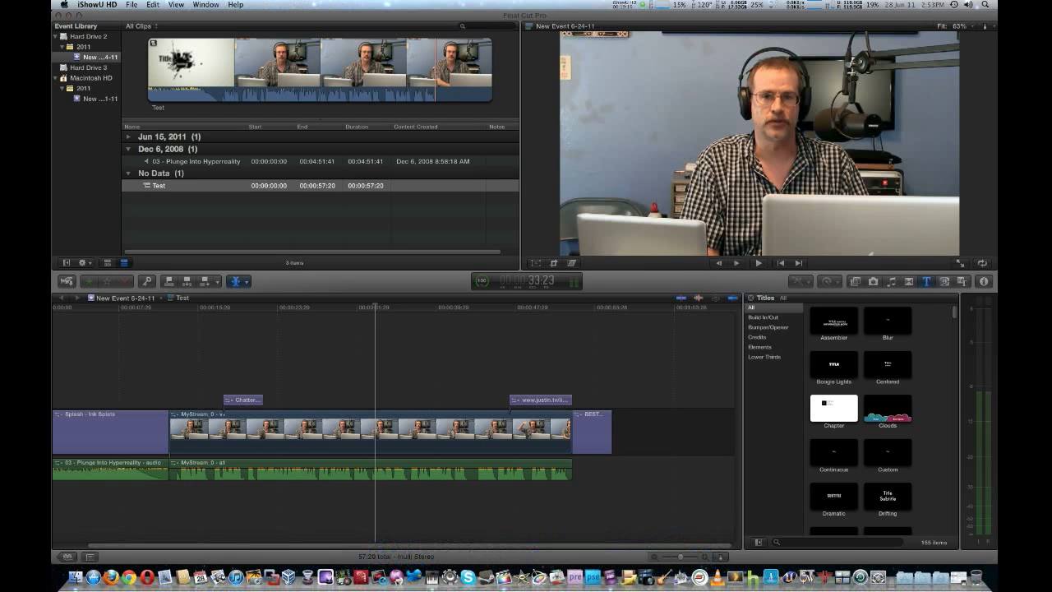